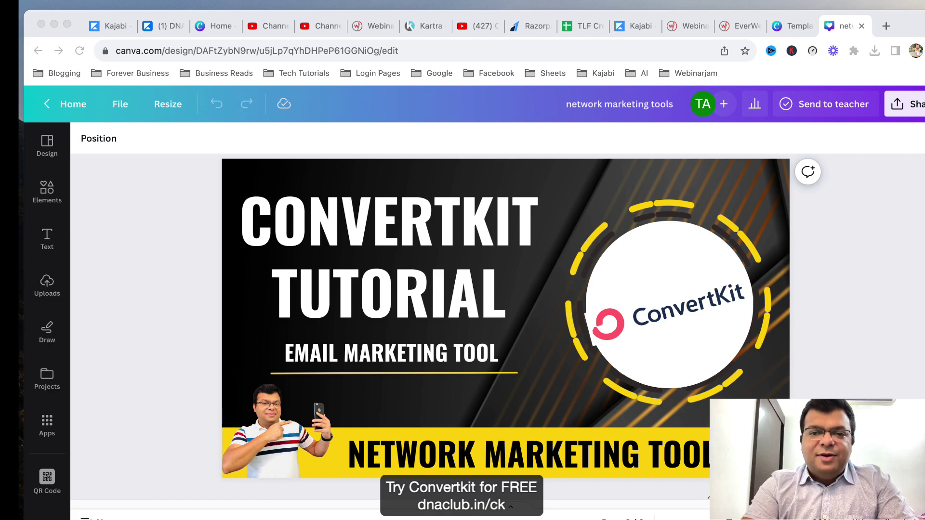
# Look through the tutorial thumbnails in the network marketing tools design, from Loom on page 1 to EverWebinar on page 8.
pyautogui.click(843, 339)
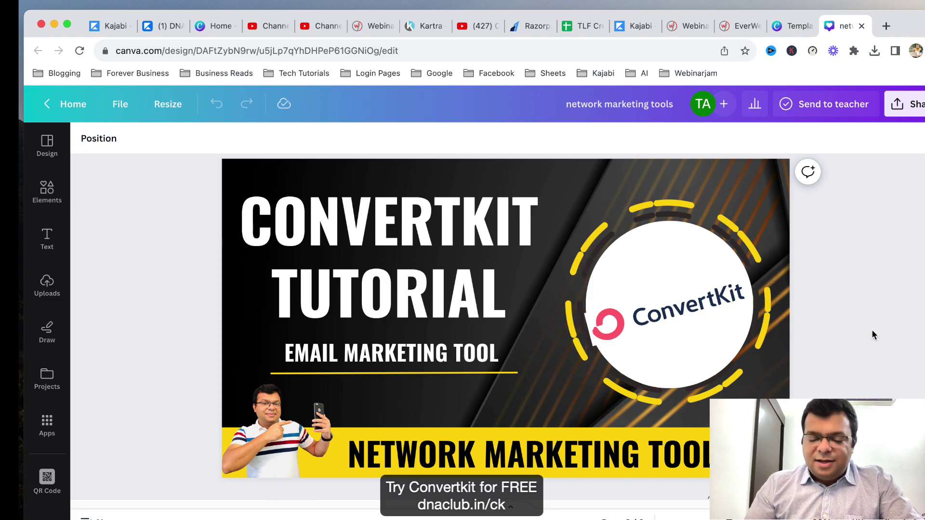
pyautogui.scroll(10, 858, 314)
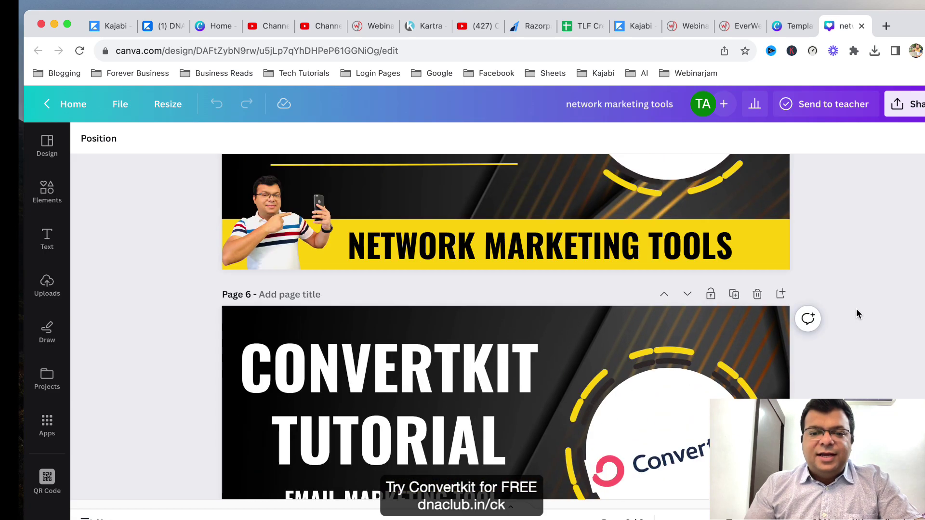
pyautogui.scroll(15, 880, 321)
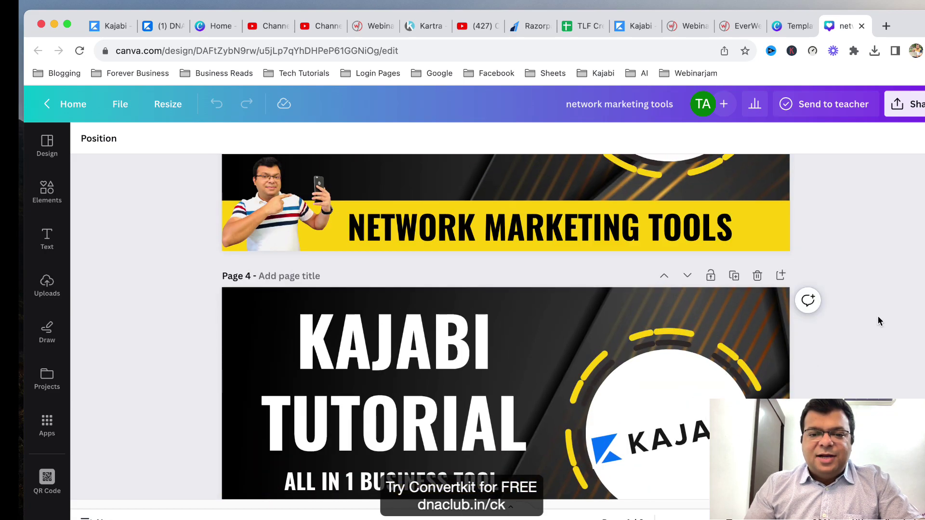
pyautogui.scroll(15, 880, 321)
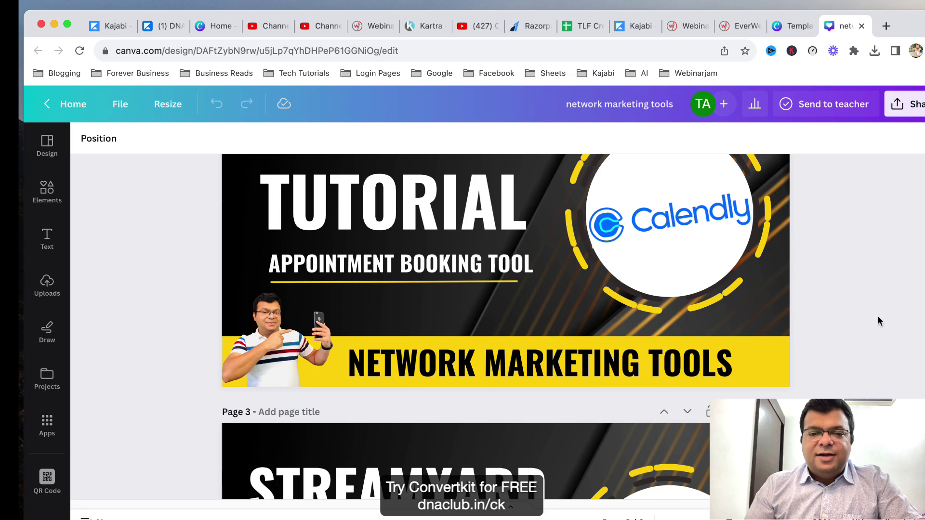
pyautogui.scroll(2, 896, 337)
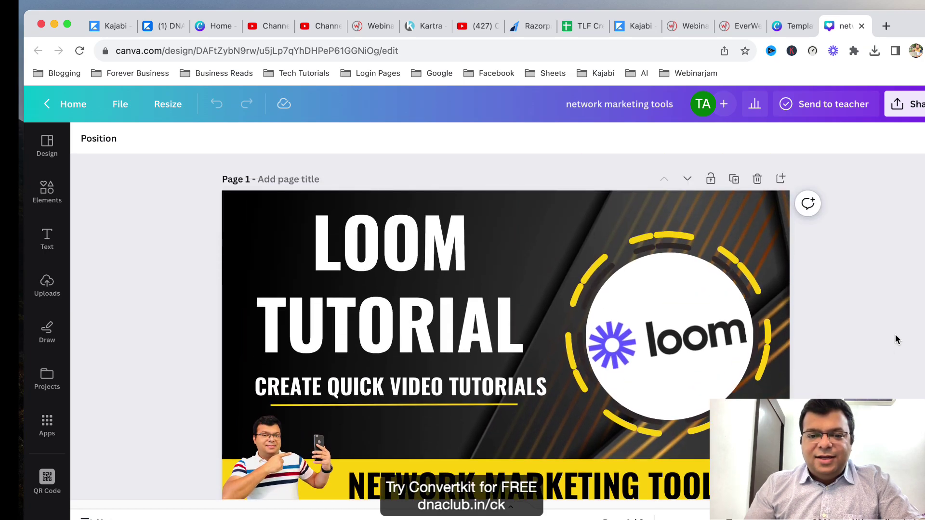
pyautogui.scroll(-8, 895, 337)
pyautogui.scroll(-20, 863, 331)
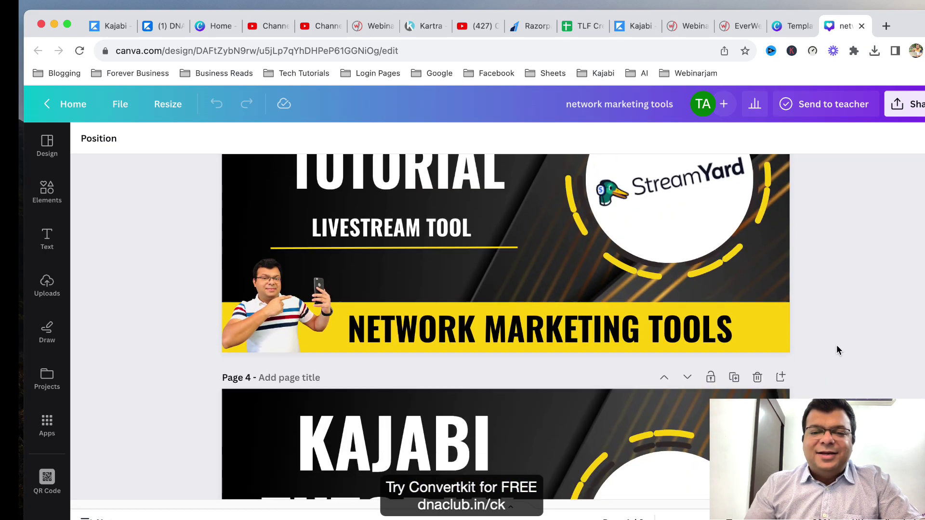
pyautogui.scroll(-5, 845, 343)
pyautogui.scroll(3, 846, 339)
pyautogui.scroll(-8, 848, 339)
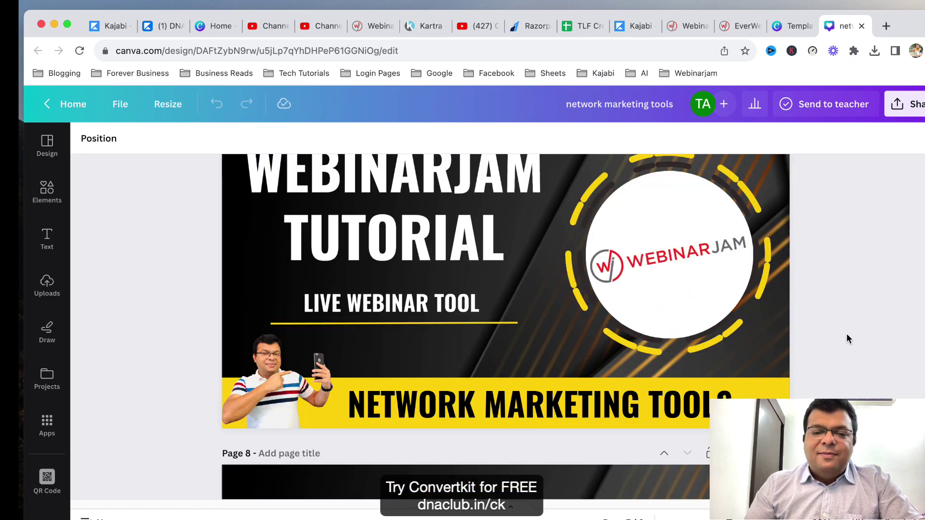
pyautogui.scroll(3, 848, 339)
pyautogui.scroll(-3, 848, 339)
pyautogui.scroll(2, 848, 339)
pyautogui.scroll(-1, 848, 339)
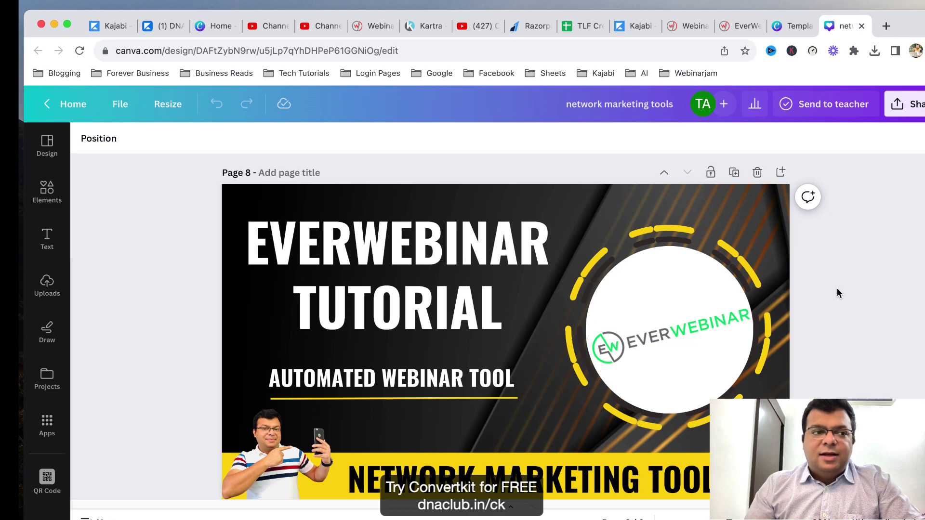
pyautogui.scroll(-1, 838, 292)
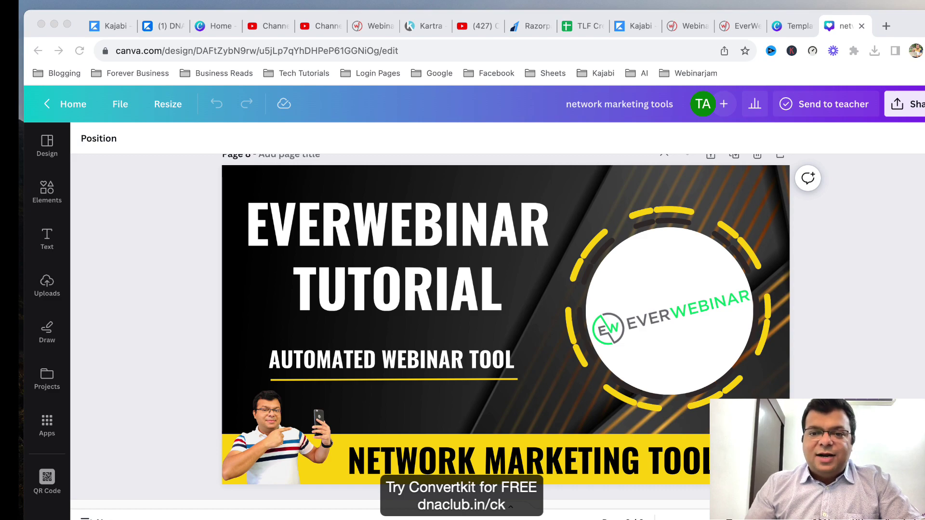
# Go back through the design's pages to view the ConvertKit Tutorial thumbnail on page 6.
pyautogui.click(862, 276)
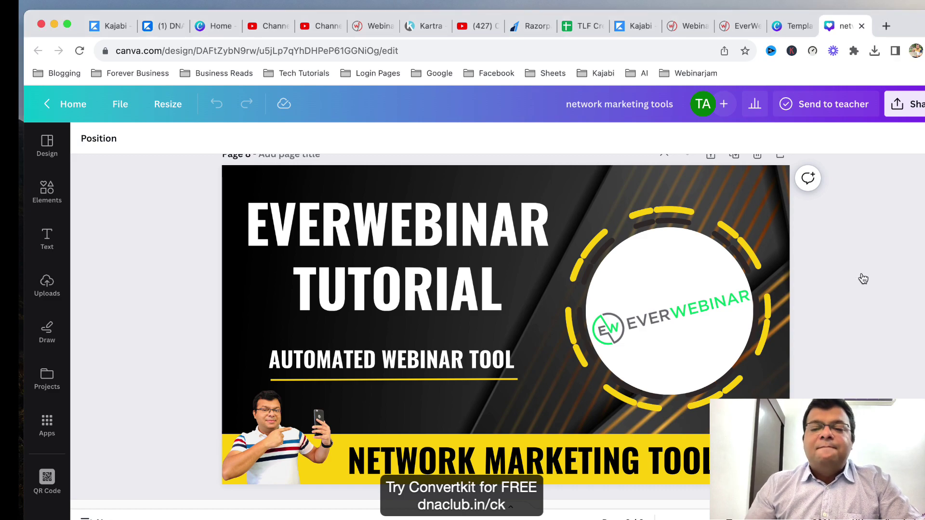
pyautogui.scroll(15, 673, 300)
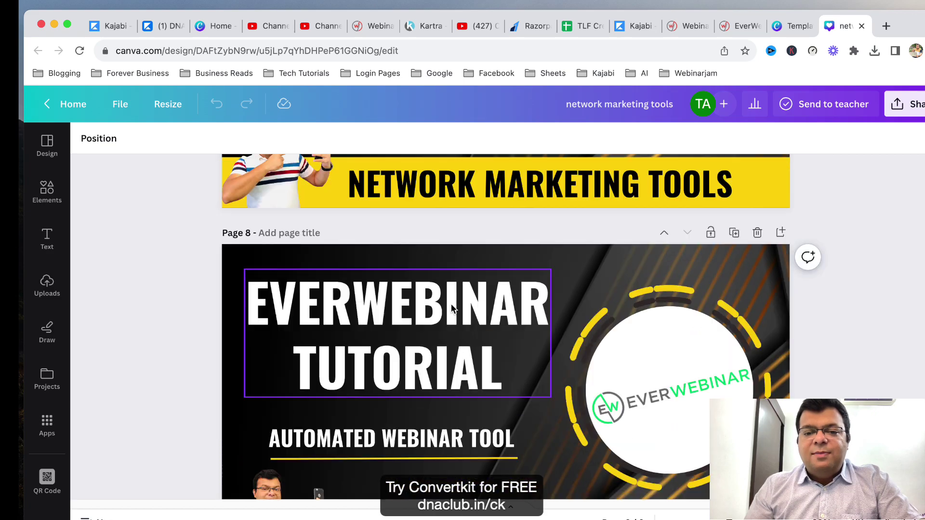
pyautogui.scroll(10, 672, 299)
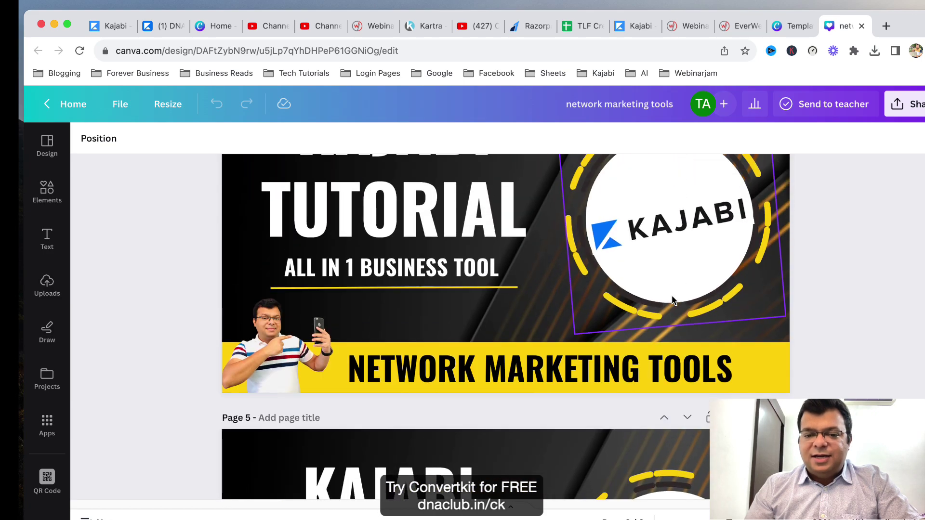
pyautogui.scroll(-7, 685, 328)
pyautogui.scroll(-7, 699, 351)
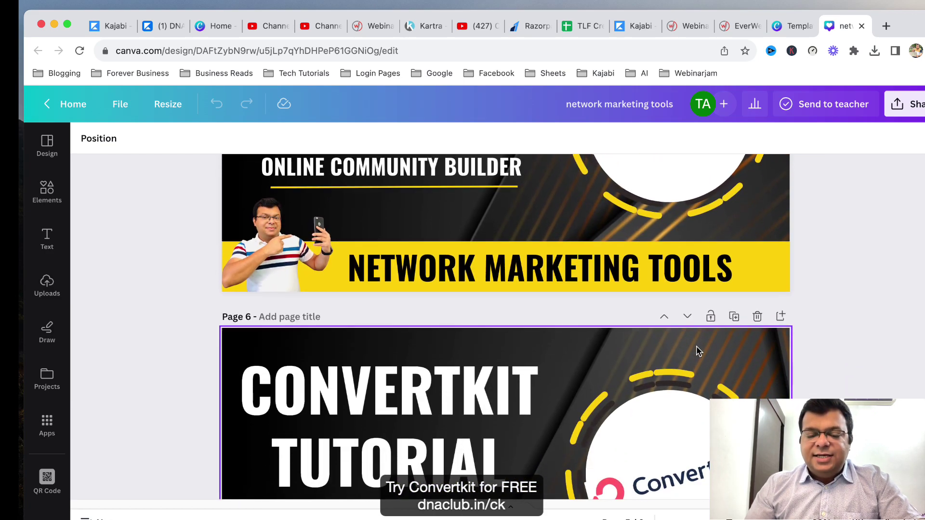
pyautogui.scroll(1, 748, 351)
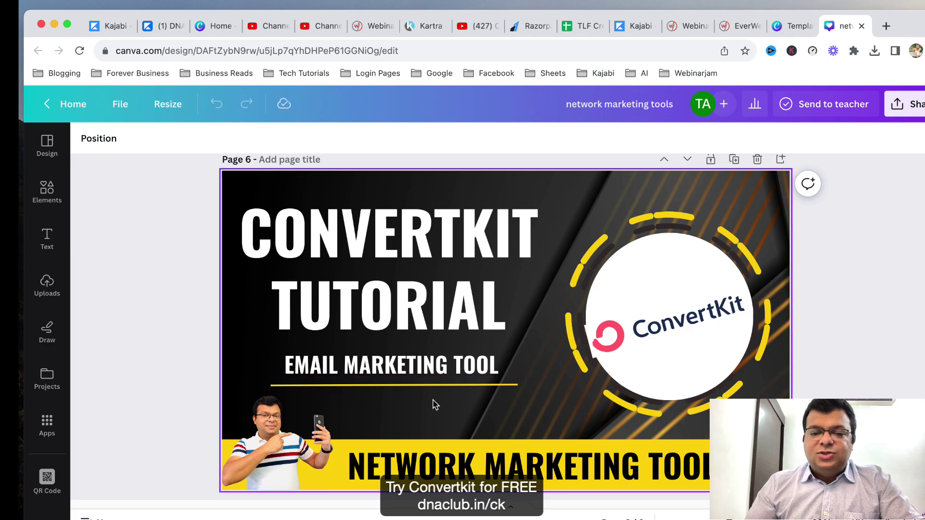
pyautogui.scroll(-1, 506, 322)
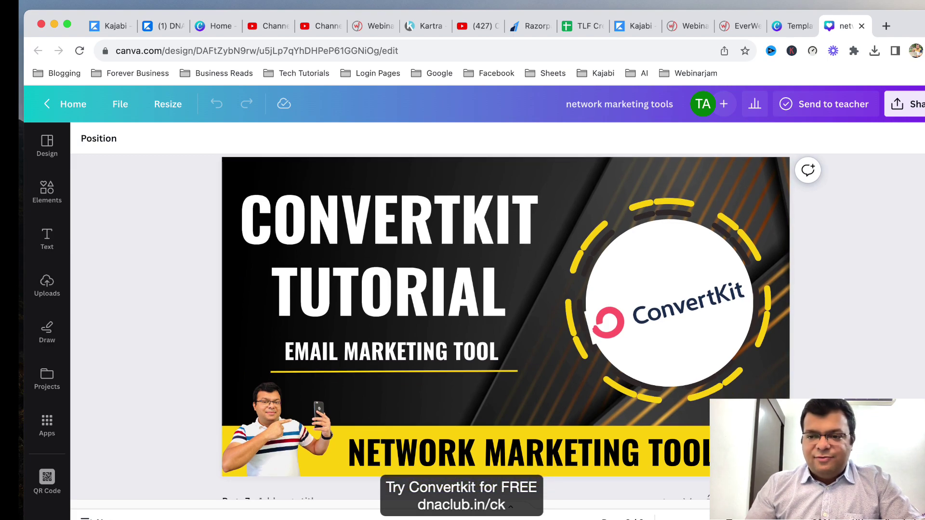
# Switch to a separate browser window with an empty tab and open dnaclub.in/ck.
pyautogui.click(378, 5)
pyautogui.click(427, 242)
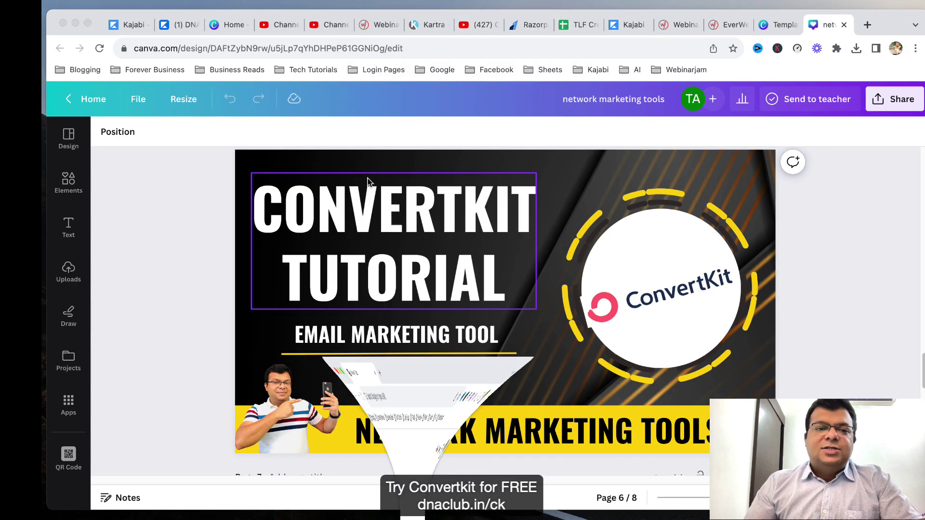
pyautogui.click(300, 52)
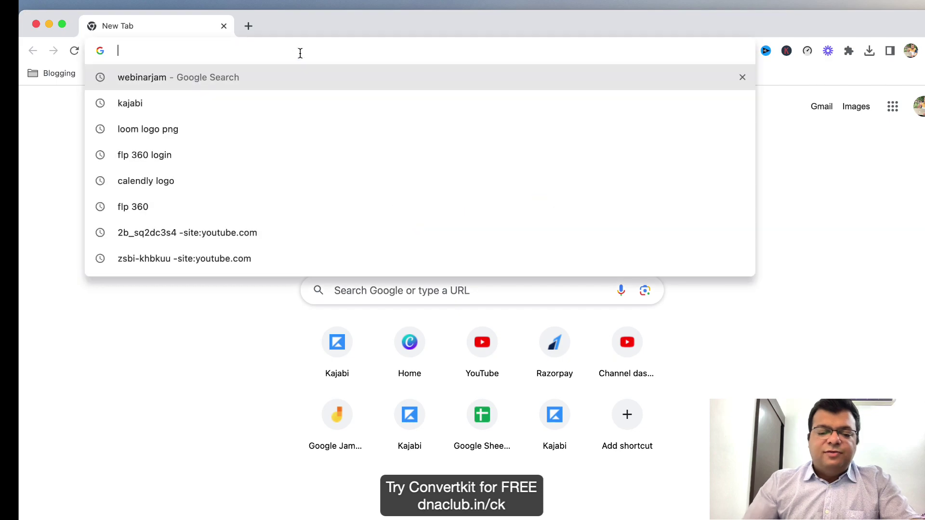
pyautogui.write('dna')
pyautogui.press('Right')
pyautogui.press('BackSpace')
pyautogui.press('BackSpace')
pyautogui.press('BackSpace')
pyautogui.press('BackSpace')
pyautogui.press('BackSpace')
pyautogui.press('BackSpace')
pyautogui.press('BackSpace')
pyautogui.press('BackSpace')
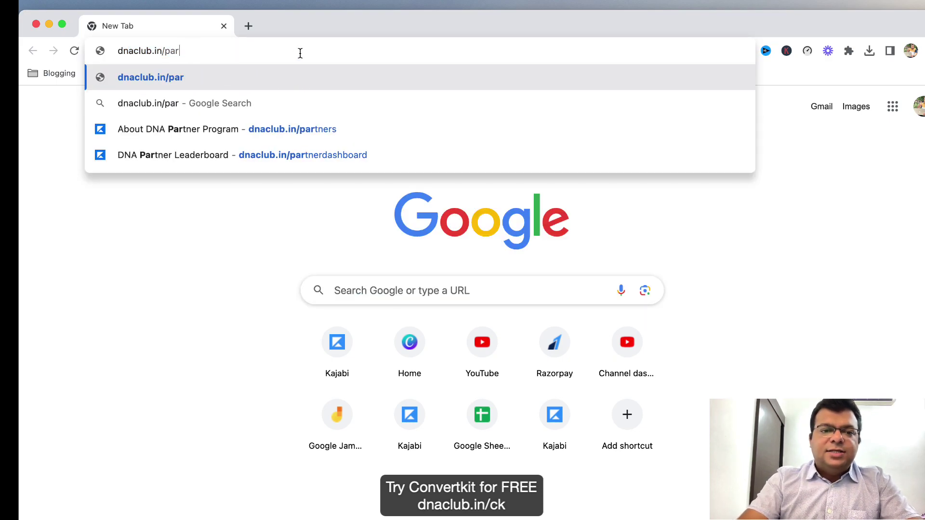
pyautogui.write('ck')
pyautogui.press('Return')
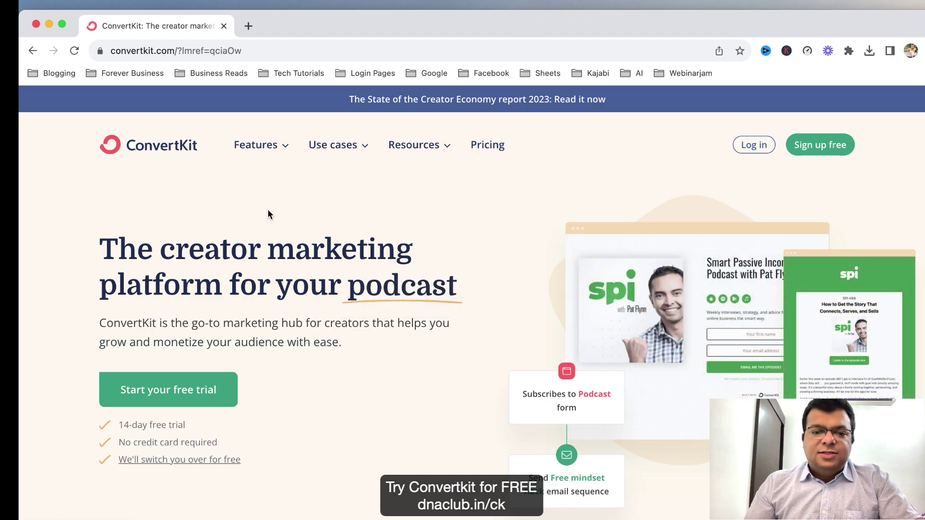
# Review the ConvertKit home page, including the free trial terms and the page's web address.
pyautogui.scroll(-10, 528, 326)
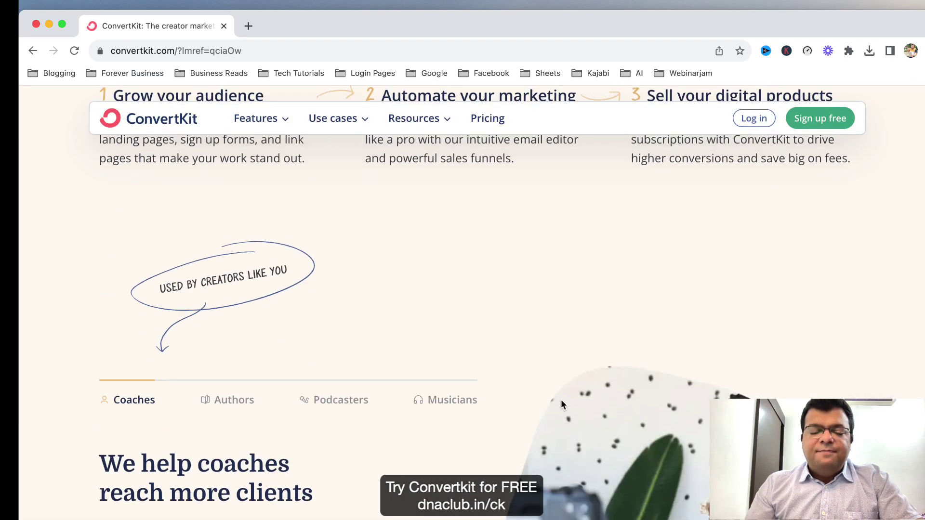
pyautogui.scroll(10, 561, 400)
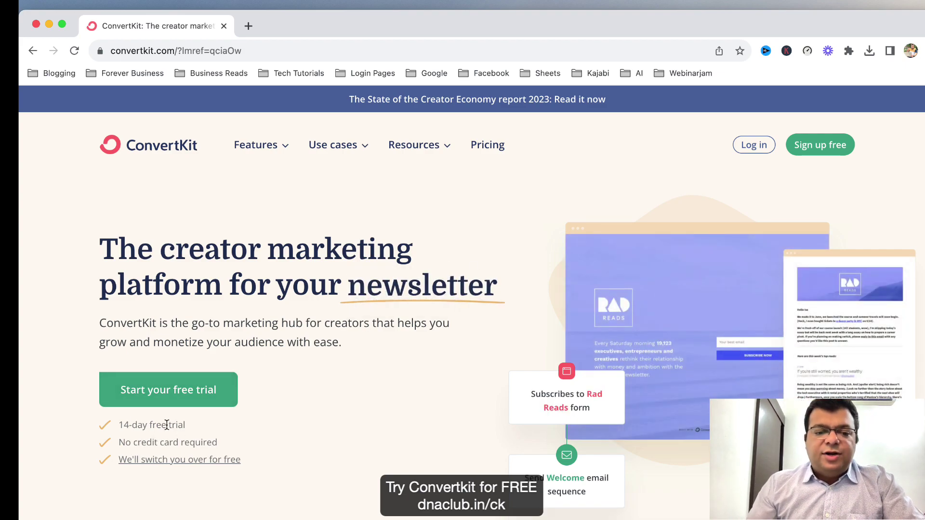
pyautogui.moveTo(130, 444); pyautogui.dragTo(219, 444)
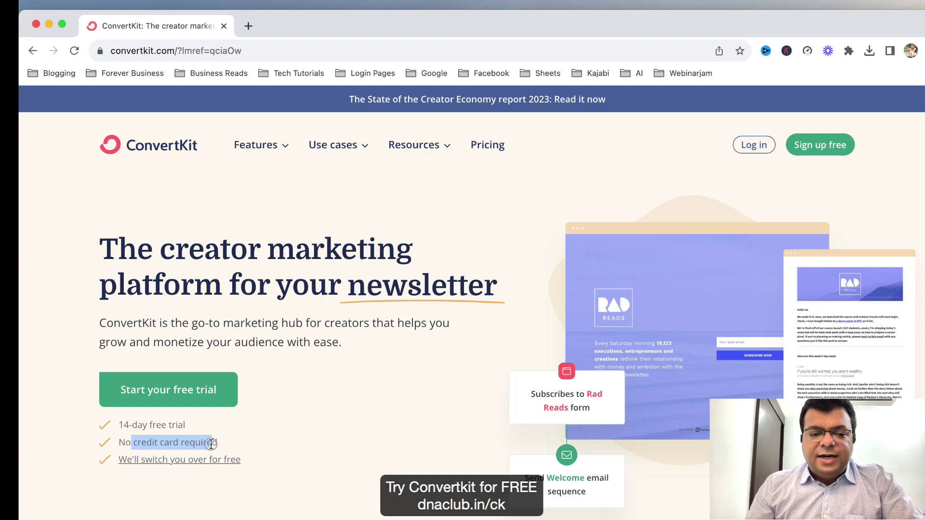
pyautogui.click(241, 442)
pyautogui.click(264, 52)
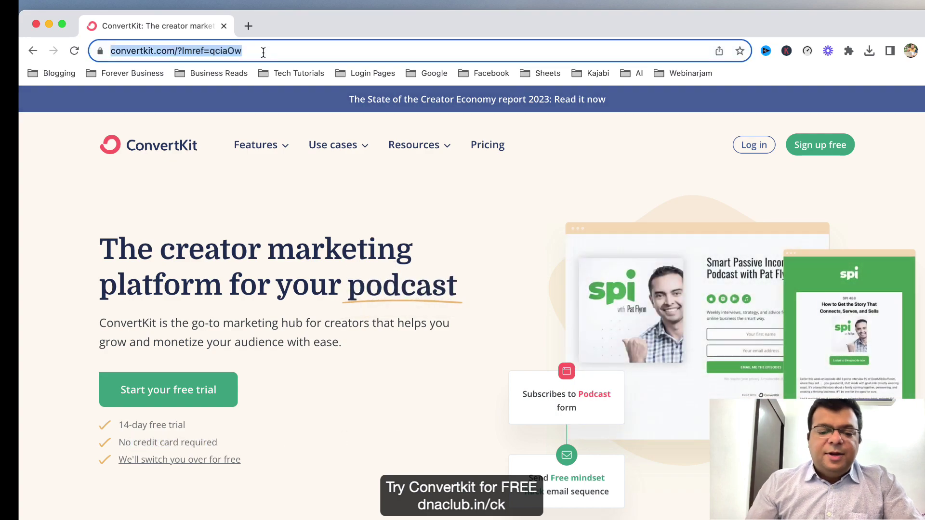
pyautogui.click(428, 414)
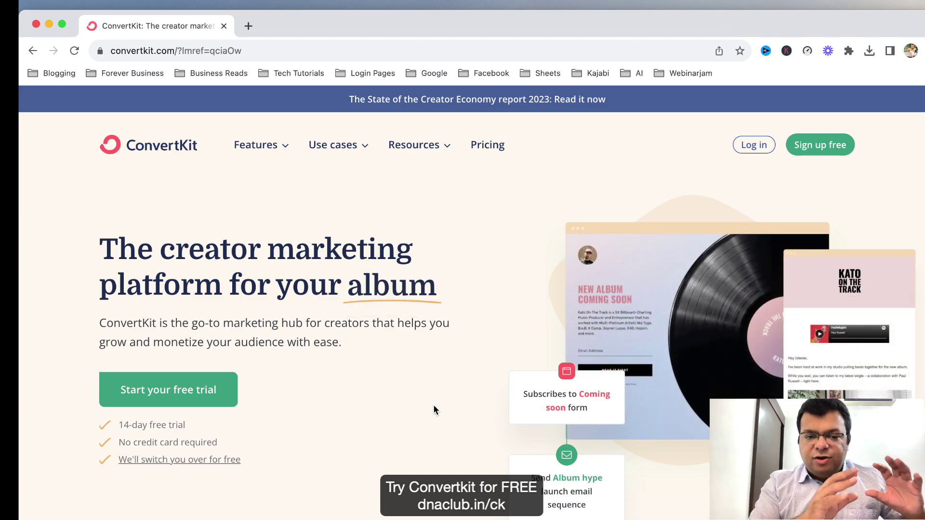
# Open ConvertKit's pricing page, dismiss the Creator Network invitation and bring the plan comparison into view.
pyautogui.click(485, 144)
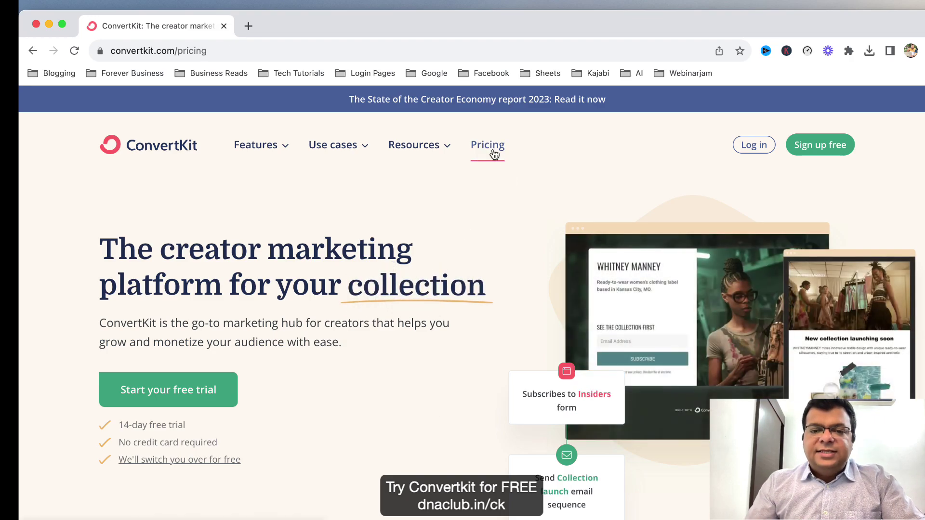
pyautogui.scroll(-10, 675, 301)
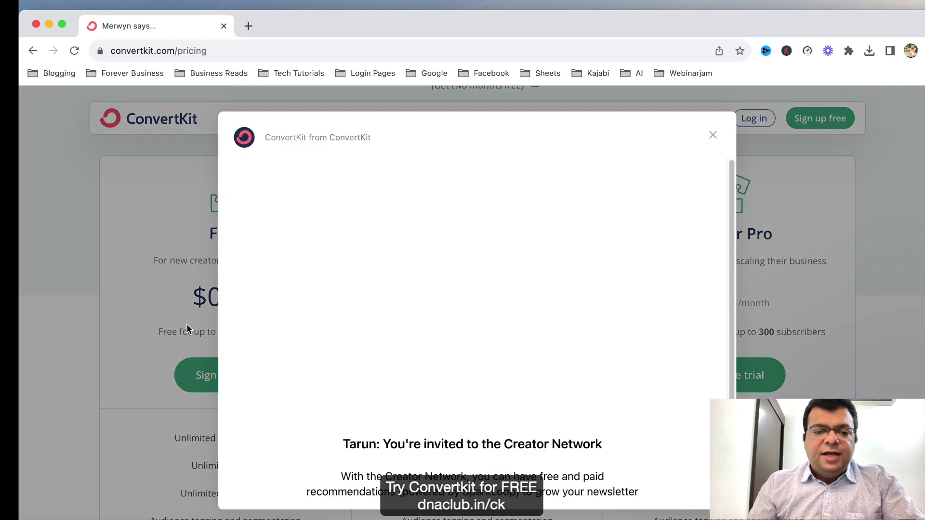
pyautogui.click(713, 135)
pyautogui.scroll(-2, 299, 308)
pyautogui.scroll(1, 197, 292)
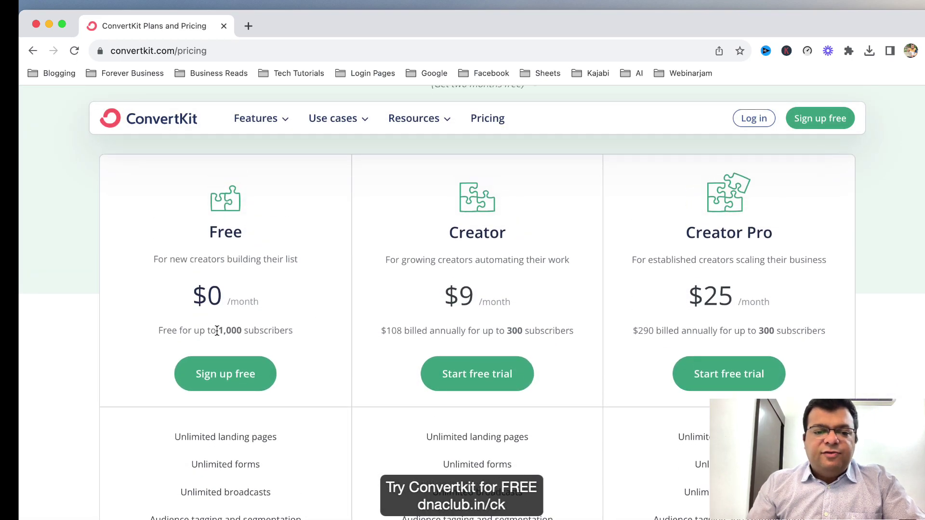
# Examine the Free plan's subscriber limit and its included features, from landing pages and forms to community support.
pyautogui.moveTo(218, 331); pyautogui.dragTo(298, 328)
pyautogui.click(304, 326)
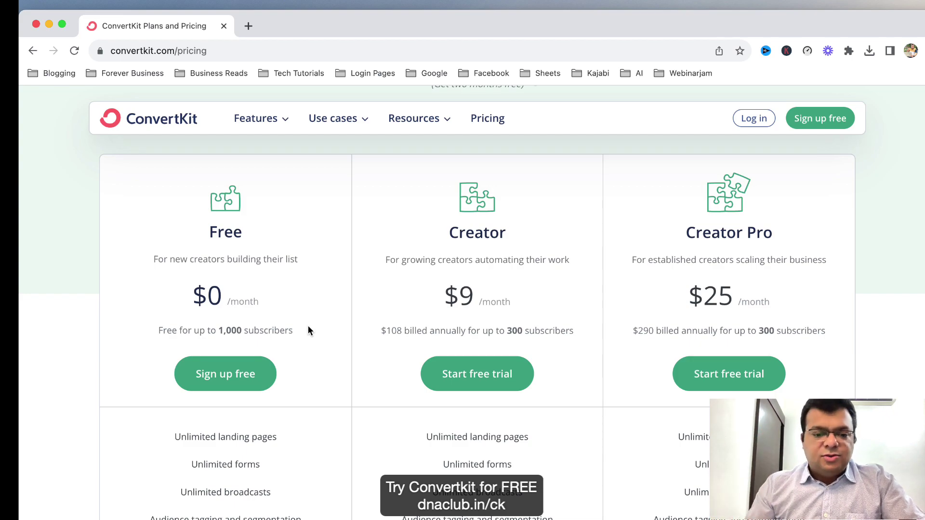
pyautogui.scroll(-3, 292, 350)
pyautogui.scroll(-2, 292, 354)
pyautogui.moveTo(216, 316); pyautogui.dragTo(273, 322)
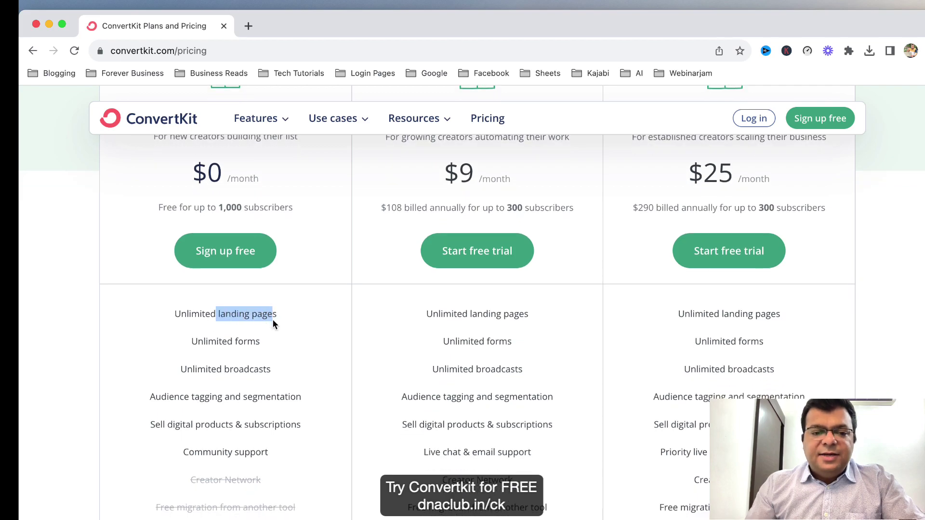
pyautogui.click(299, 329)
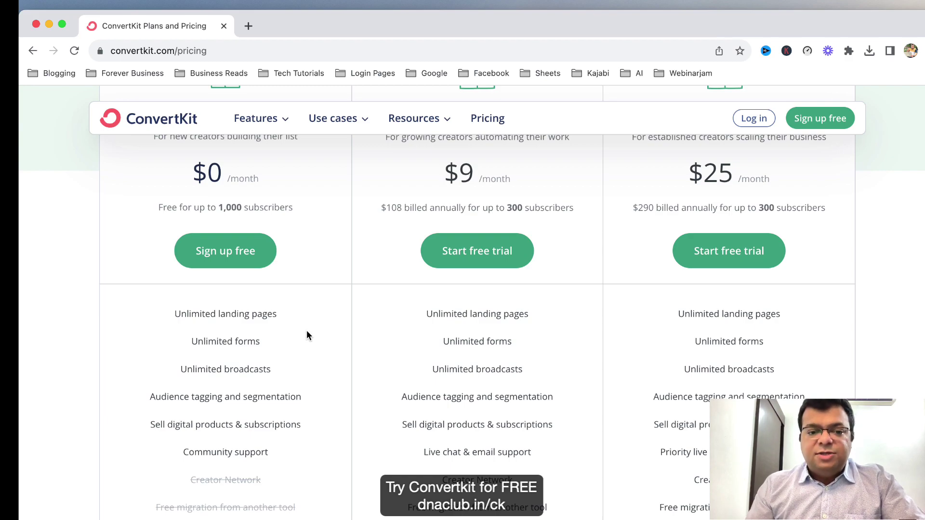
pyautogui.moveTo(198, 342); pyautogui.dragTo(271, 339)
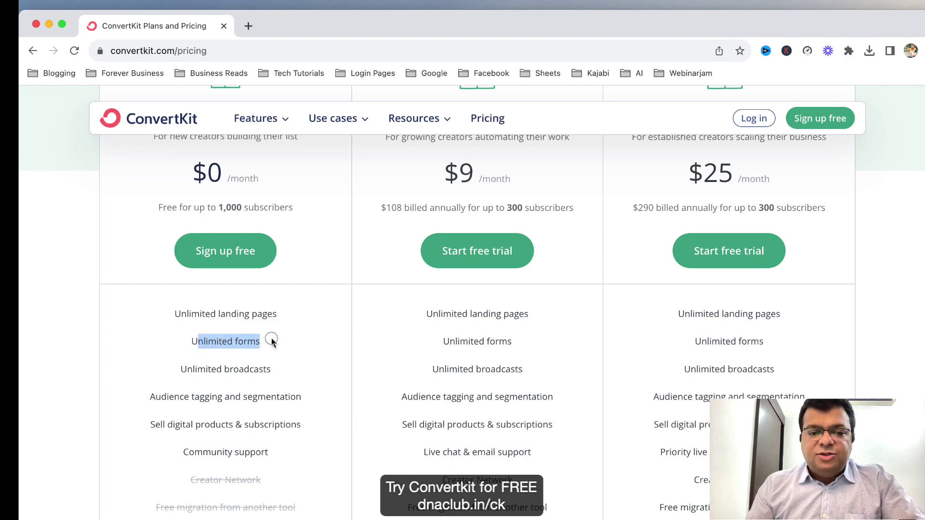
pyautogui.moveTo(187, 369); pyautogui.dragTo(271, 367)
pyautogui.click(279, 366)
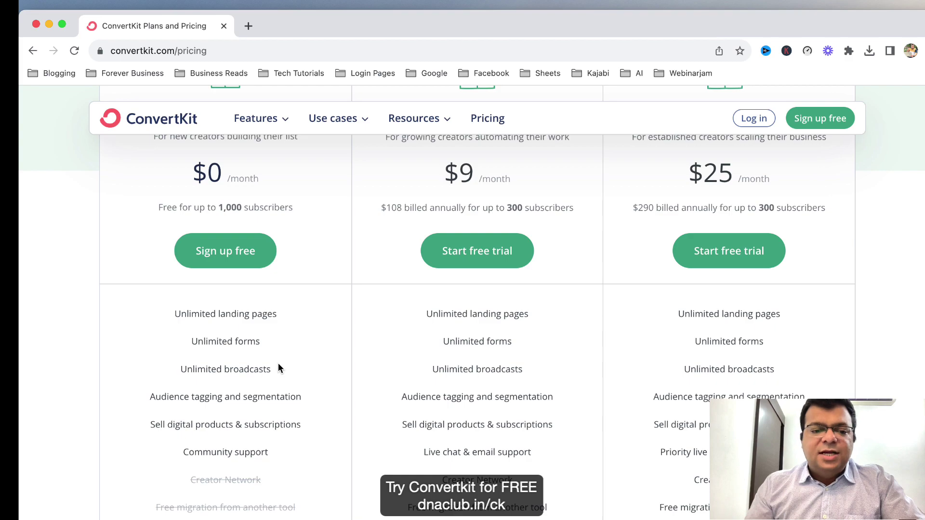
pyautogui.moveTo(191, 397); pyautogui.dragTo(304, 396)
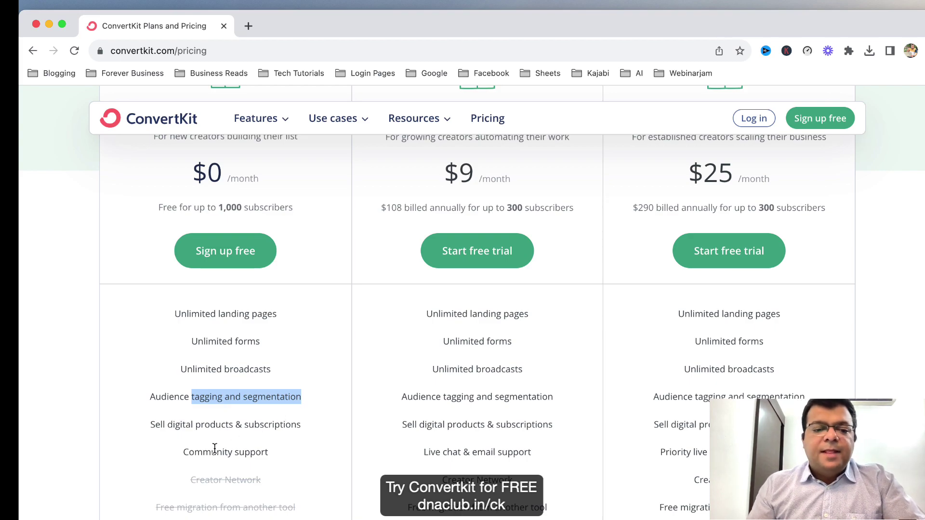
pyautogui.moveTo(189, 426); pyautogui.dragTo(274, 442)
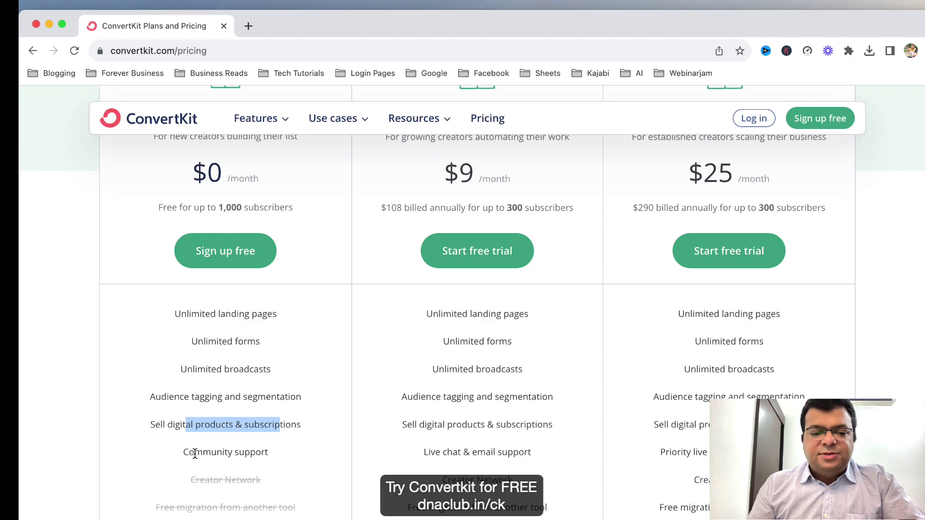
pyautogui.moveTo(194, 456); pyautogui.dragTo(281, 452)
pyautogui.click(288, 452)
pyautogui.scroll(3, 336, 439)
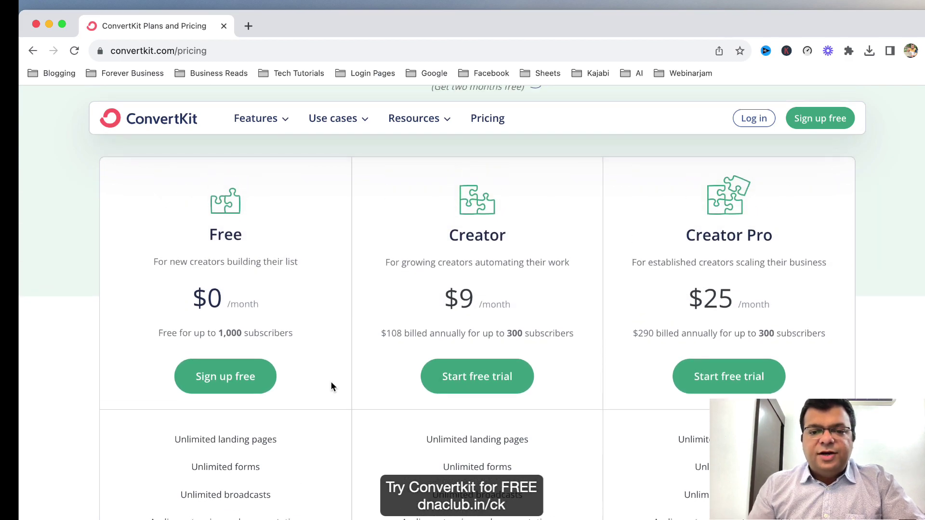
# Examine the Creator plan's subscriber limit and its automated email sequences and visual automation features.
pyautogui.scroll(2, 521, 298)
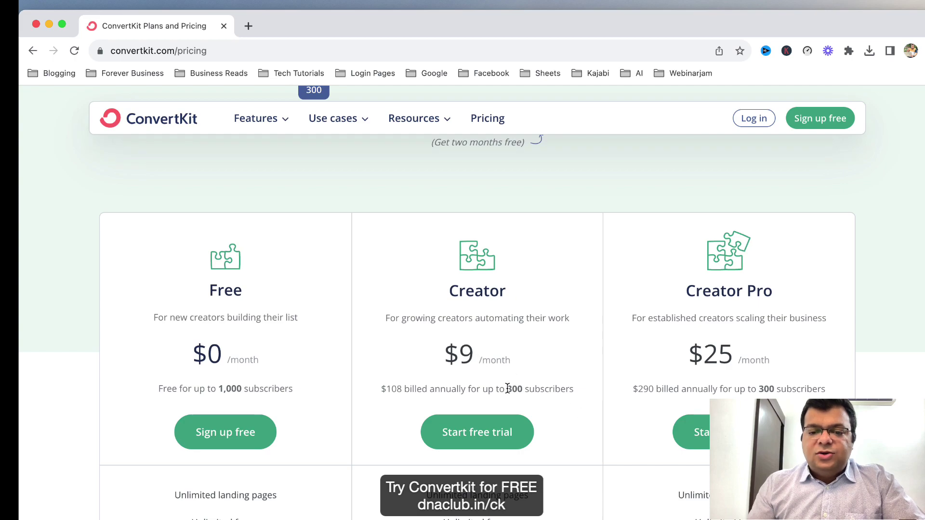
pyautogui.moveTo(507, 389); pyautogui.dragTo(578, 389)
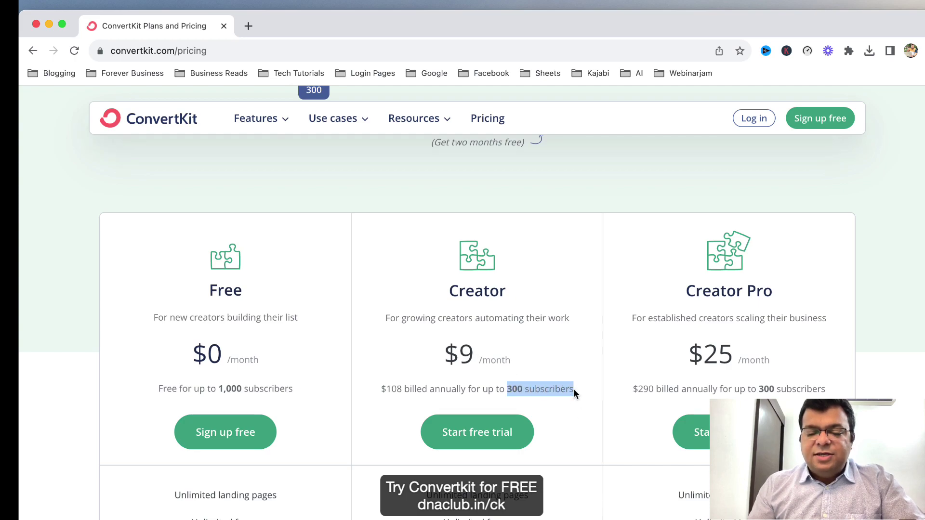
pyautogui.click(503, 364)
pyautogui.scroll(-5, 503, 364)
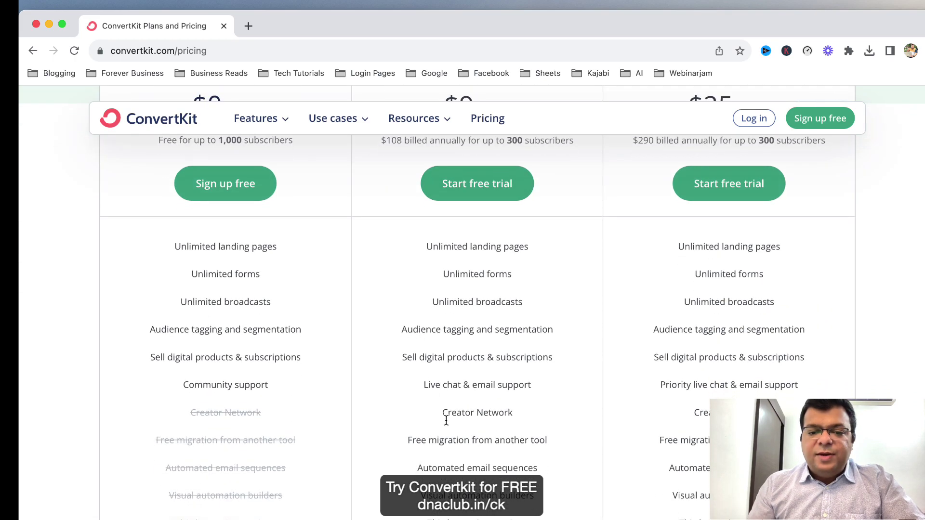
pyautogui.scroll(-1, 485, 424)
pyautogui.moveTo(444, 451); pyautogui.dragTo(535, 451)
pyautogui.moveTo(441, 424); pyautogui.dragTo(539, 428)
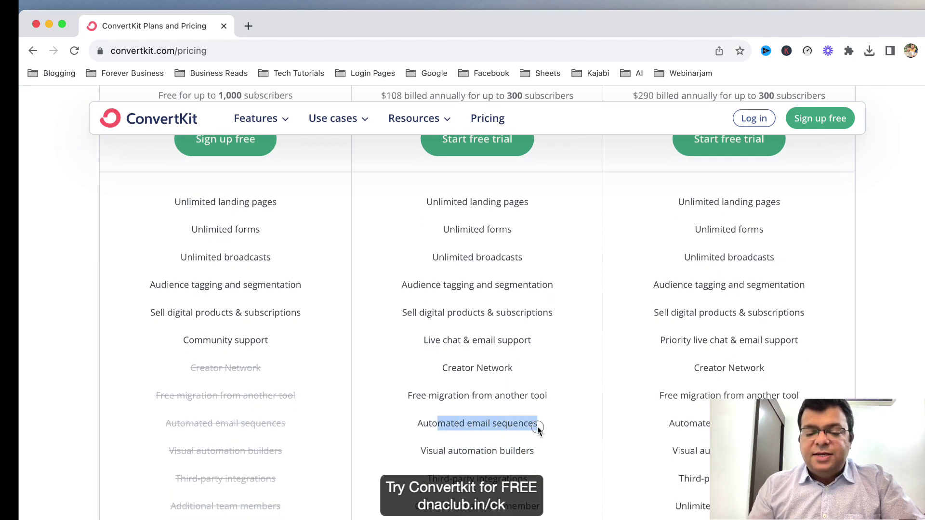
pyautogui.click(571, 406)
pyautogui.scroll(1, 580, 404)
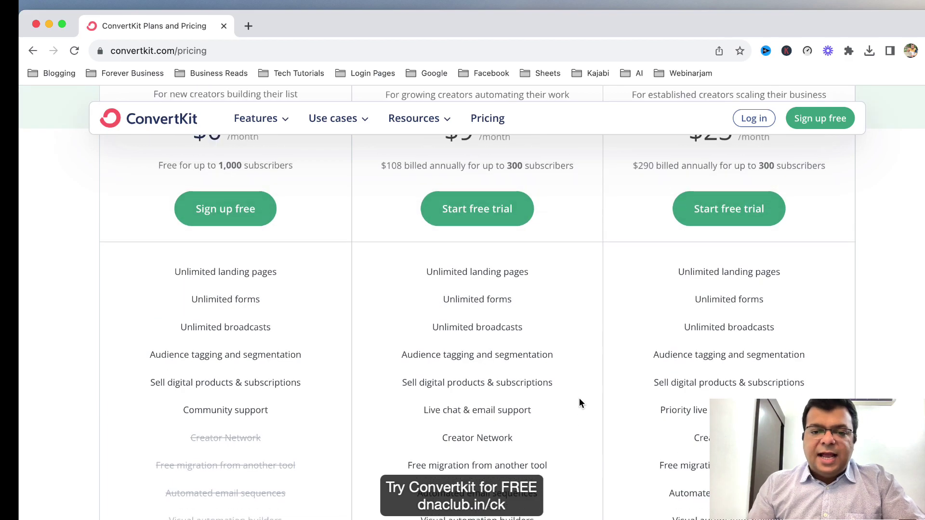
# Compare the Creator and Creator Pro plans with the Free plan, then leave the pricing page.
pyautogui.scroll(6, 579, 403)
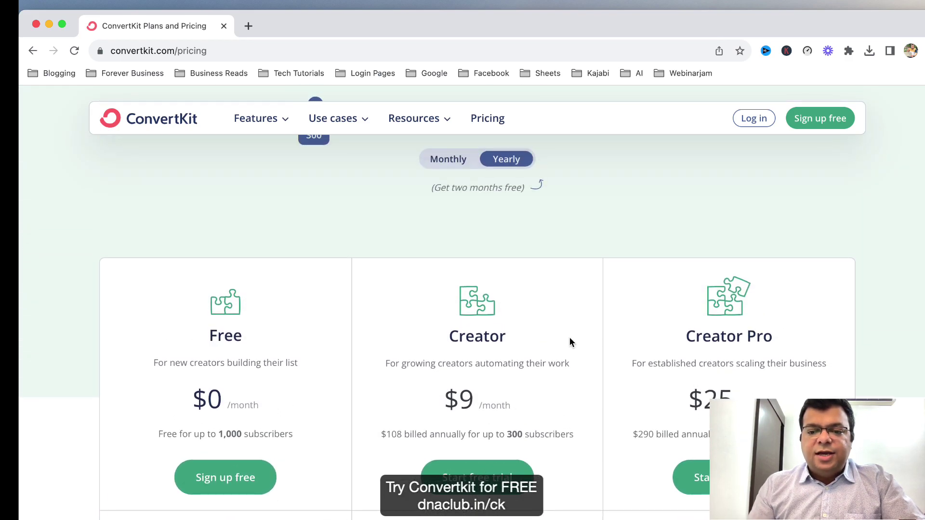
pyautogui.scroll(-5, 750, 360)
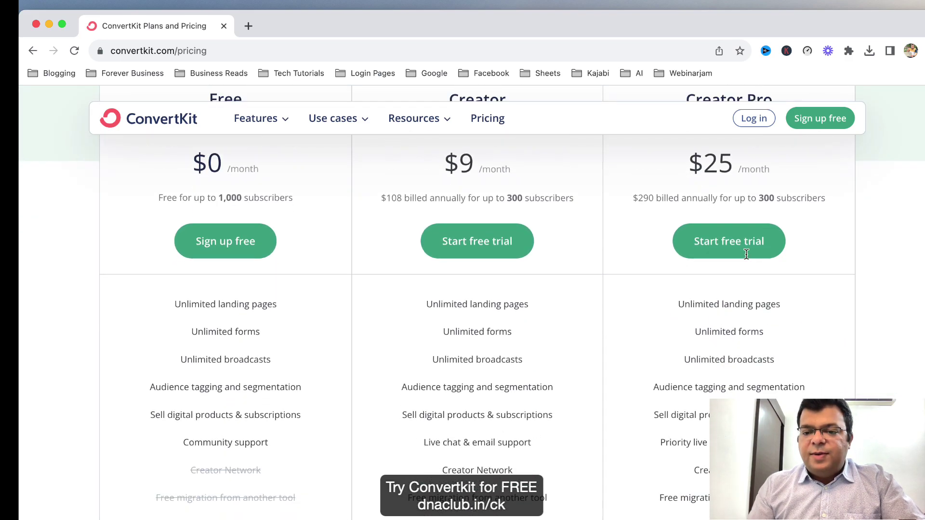
pyautogui.scroll(1, 750, 305)
pyautogui.scroll(3, 478, 278)
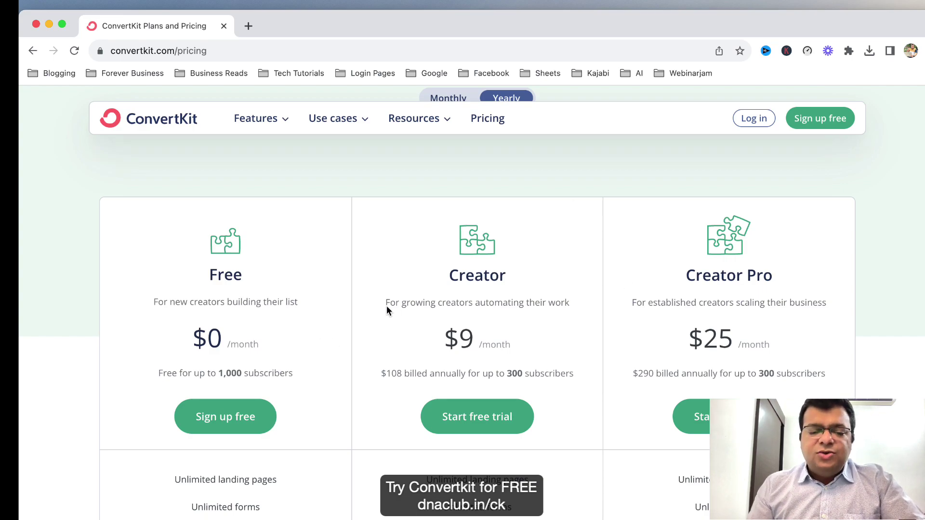
pyautogui.doubleClick(469, 272)
pyautogui.click(587, 184)
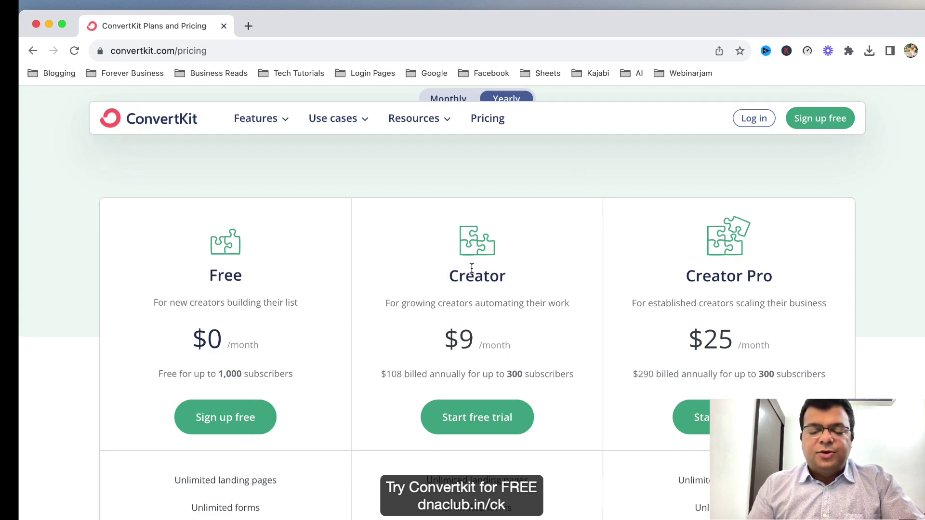
pyautogui.scroll(10, 472, 268)
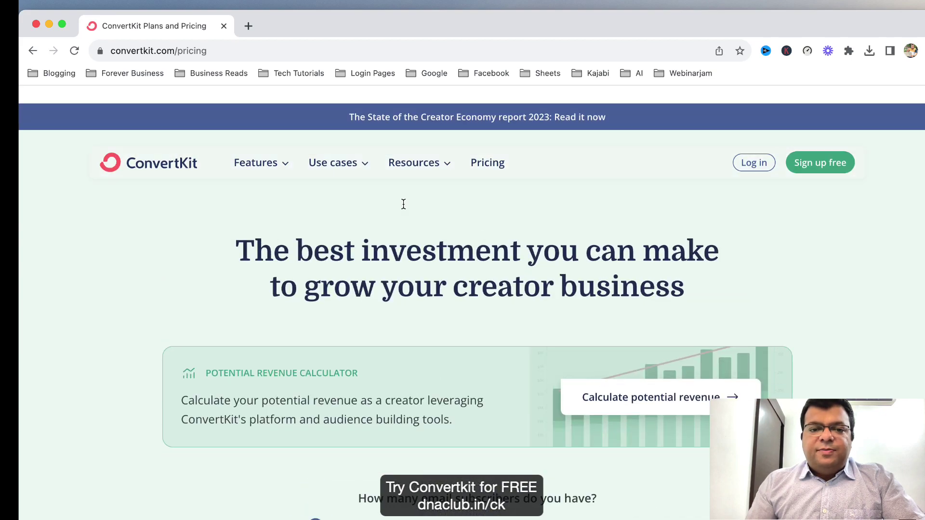
pyautogui.click(32, 50)
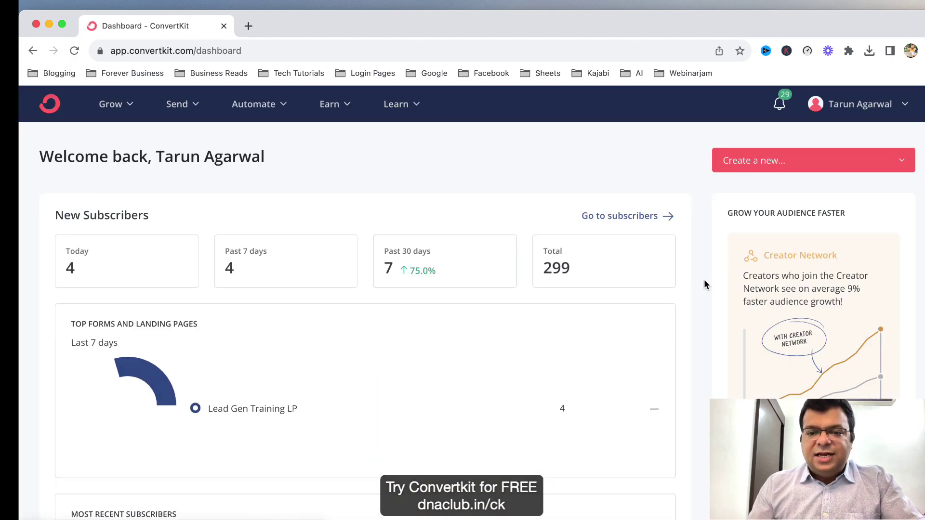
pyautogui.doubleClick(704, 285)
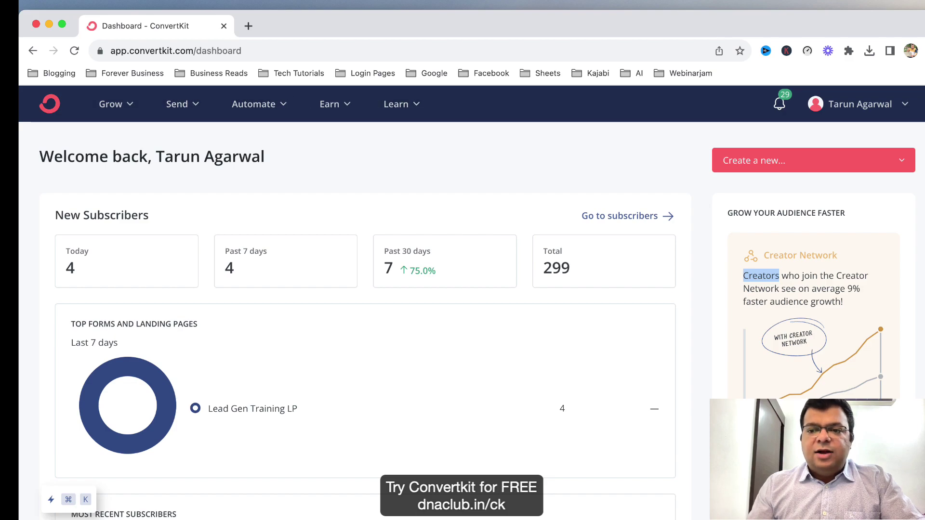
pyautogui.click(907, 107)
pyautogui.click(909, 109)
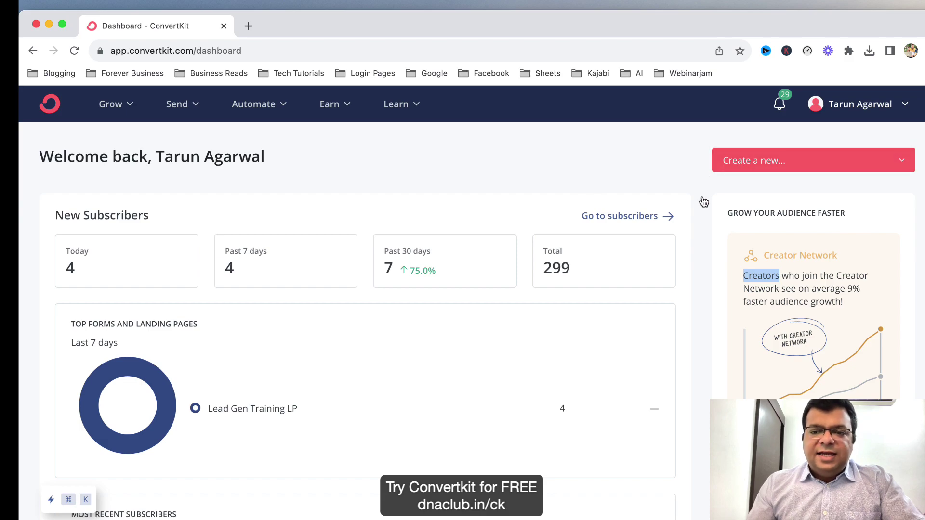
pyautogui.click(698, 212)
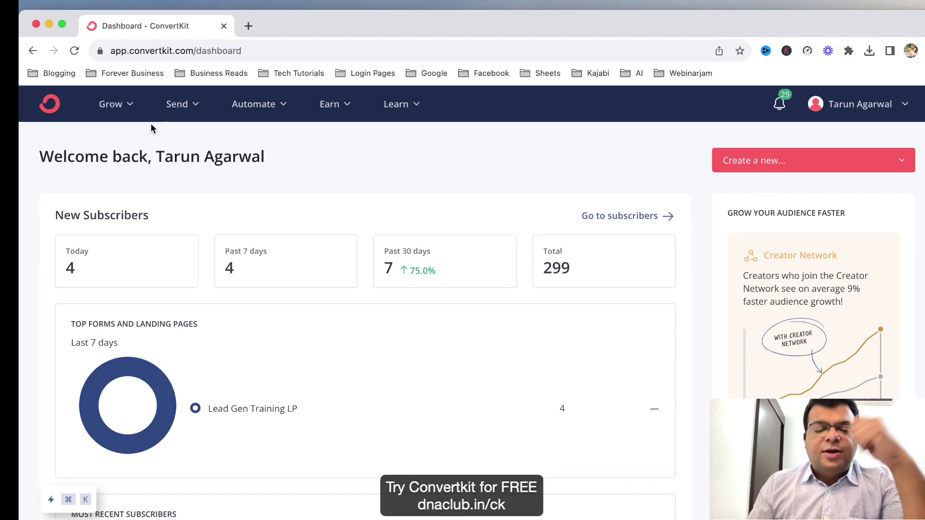
# Open the Landing Pages & Forms overview, look over the existing pages and start a new landing page.
pyautogui.click(131, 106)
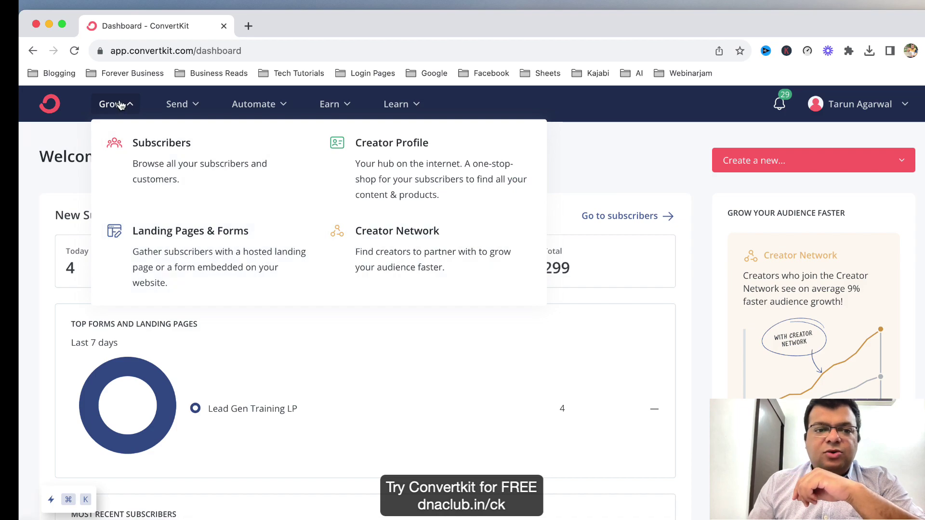
pyautogui.click(201, 256)
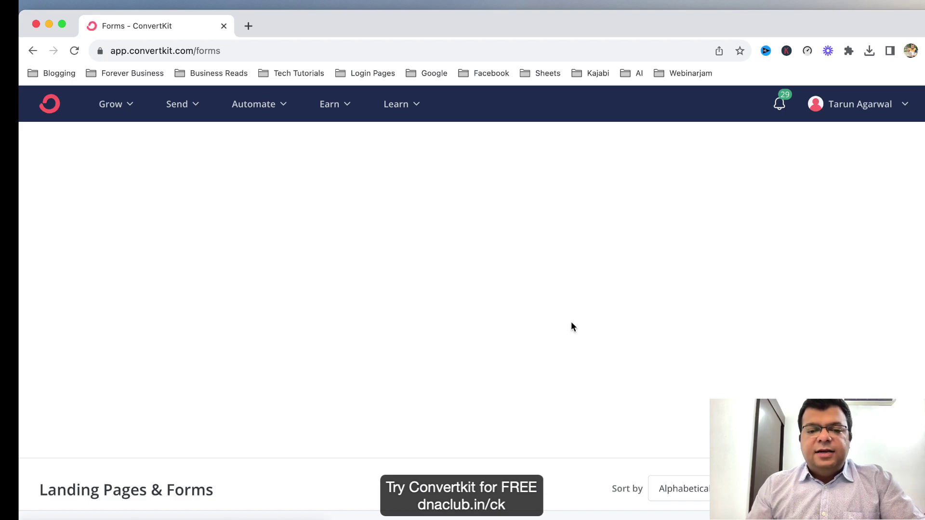
pyautogui.scroll(-10, 732, 308)
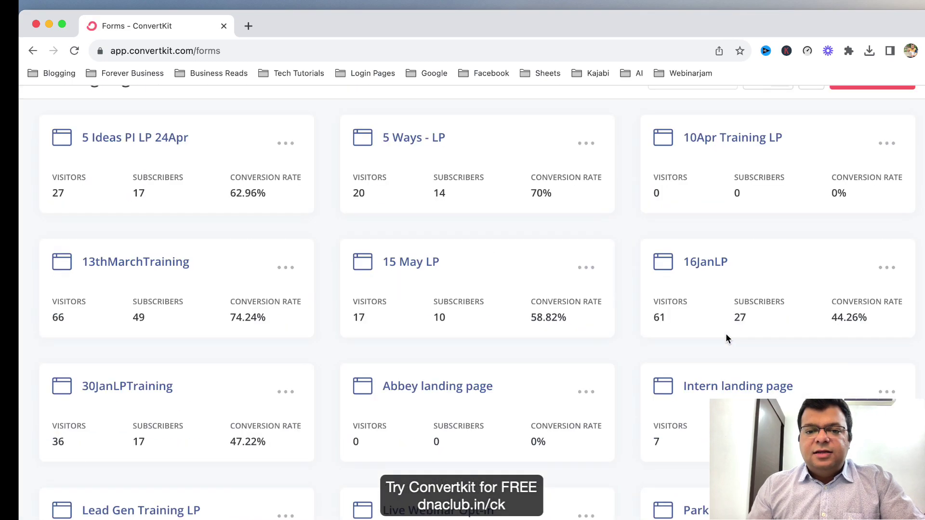
pyautogui.scroll(4, 726, 333)
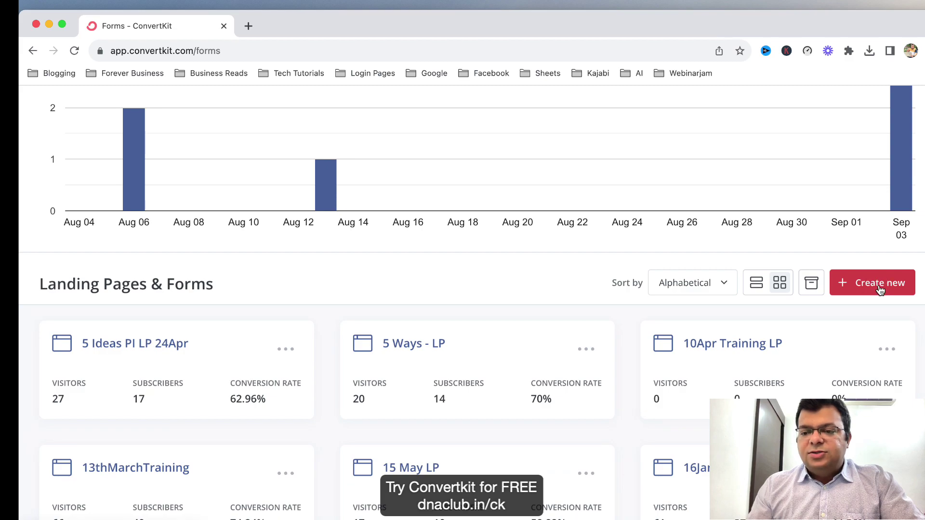
pyautogui.click(880, 289)
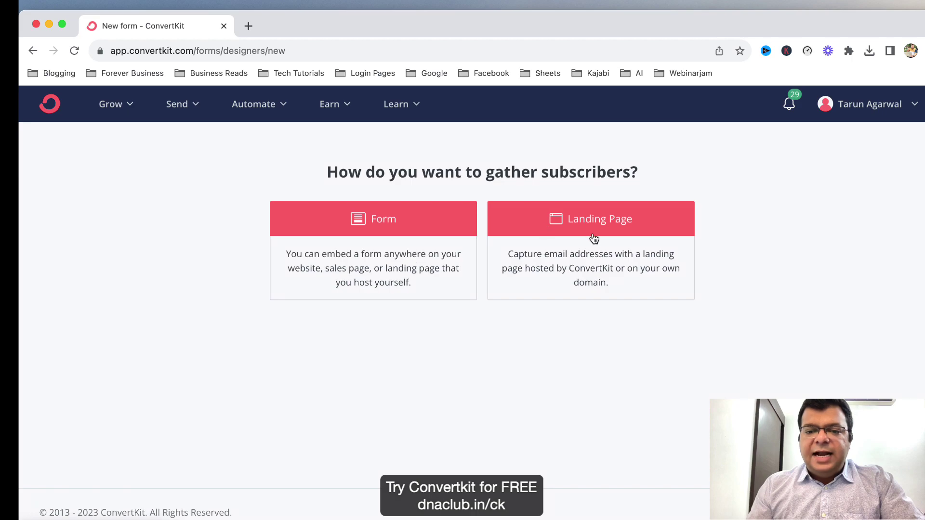
pyautogui.click(608, 233)
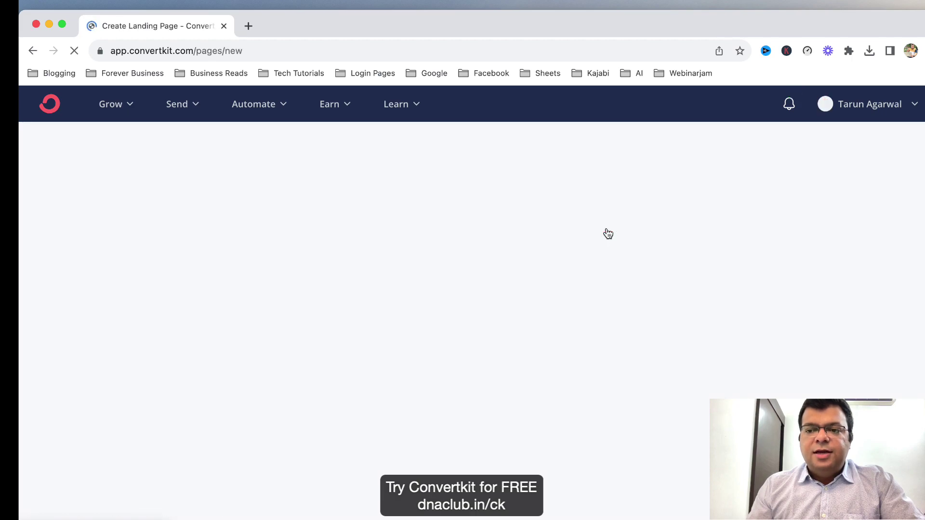
# Browse the unfiltered landing page template gallery to examine the available designs.
pyautogui.scroll(-5, 348, 243)
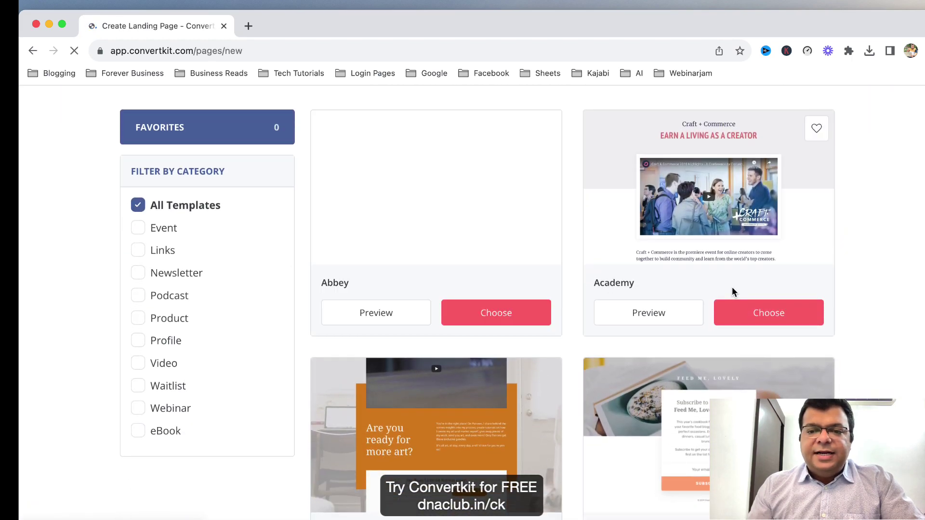
pyautogui.scroll(-2, 617, 270)
pyautogui.scroll(-3, 591, 330)
pyautogui.scroll(-15, 569, 364)
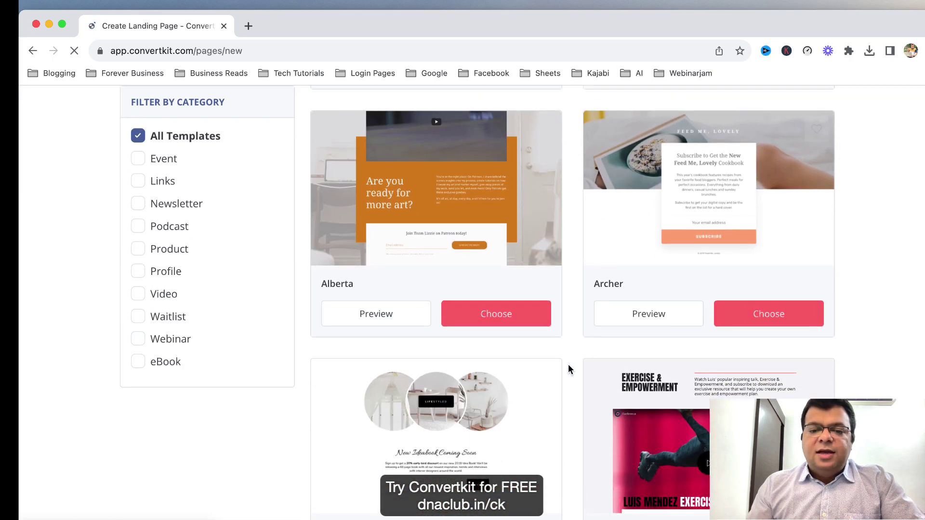
pyautogui.scroll(-3, 560, 365)
pyautogui.scroll(9, 560, 365)
pyautogui.scroll(10, 508, 308)
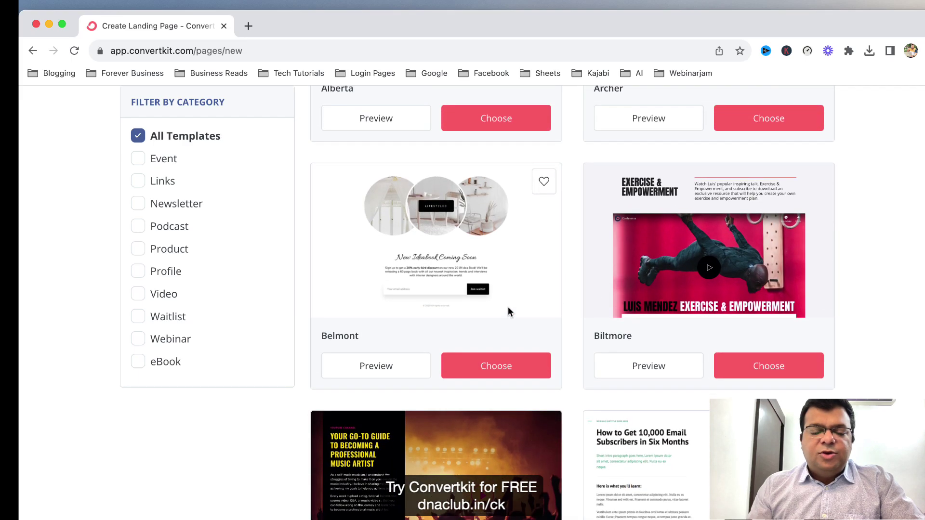
pyautogui.scroll(-2, 505, 350)
pyautogui.scroll(4, 204, 377)
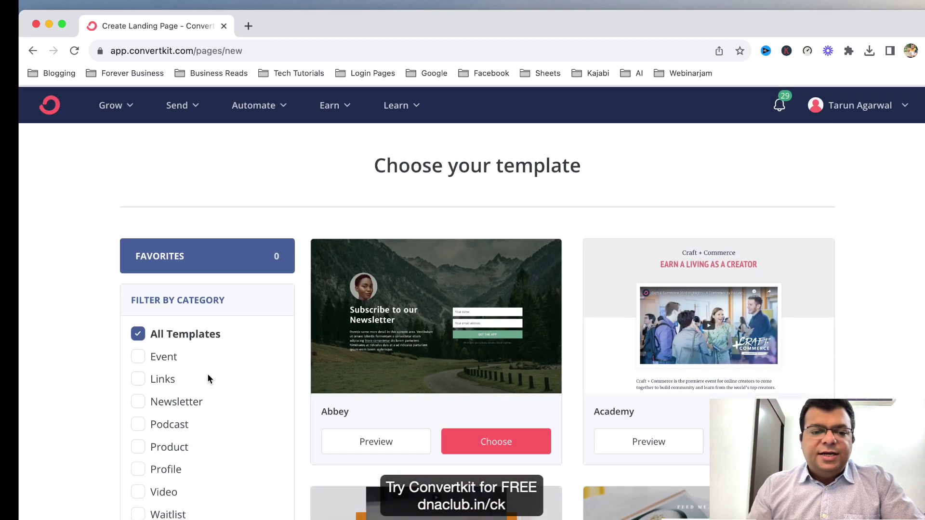
# Filter the landing page templates by the Webinar category, look through them and clear the filter.
pyautogui.scroll(-2, 171, 382)
pyautogui.click(138, 484)
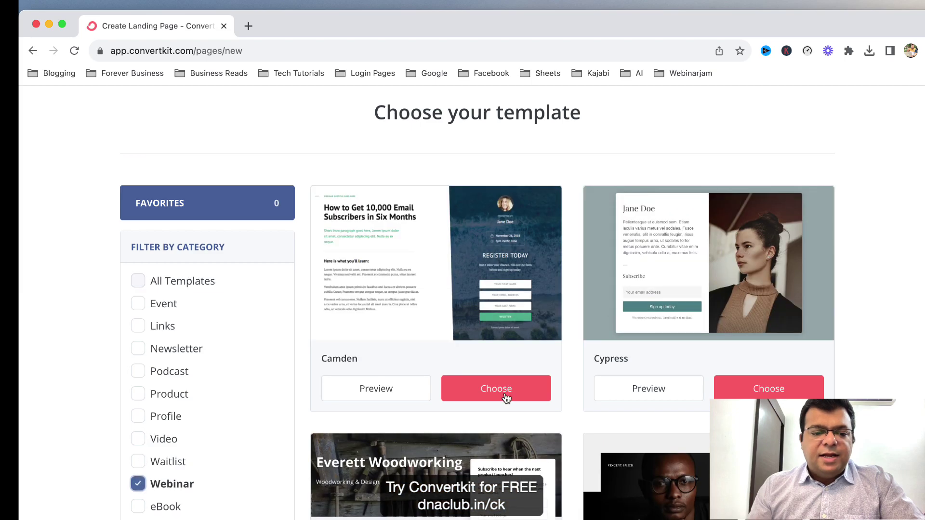
pyautogui.scroll(-13, 645, 283)
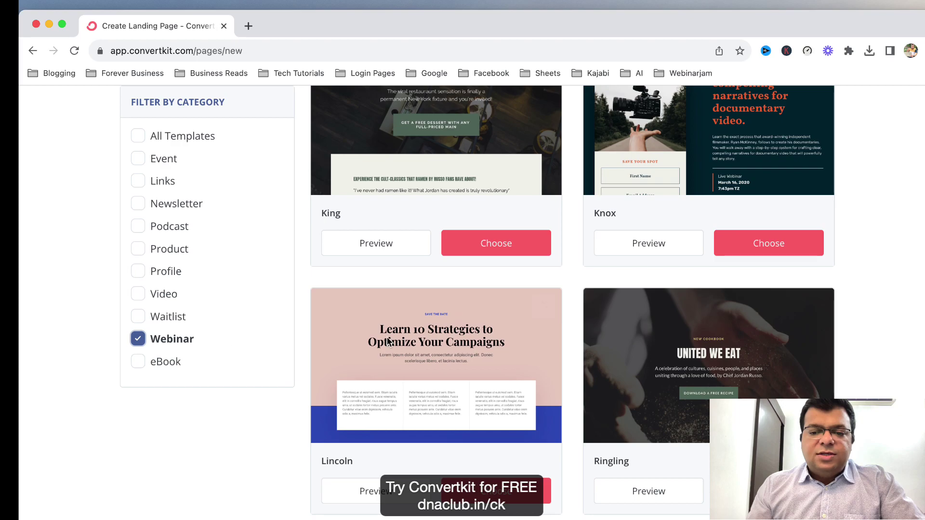
pyautogui.scroll(5, 641, 339)
pyautogui.scroll(7, 638, 337)
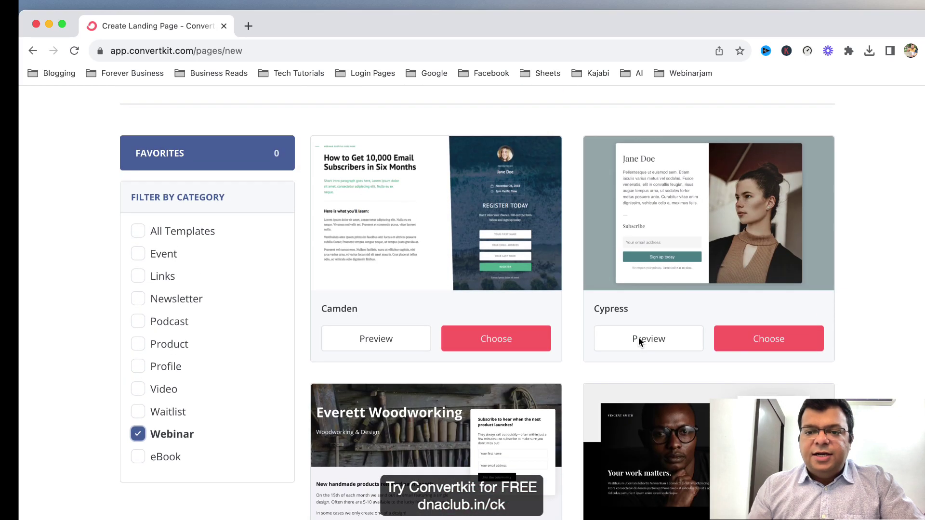
pyautogui.scroll(-3, 432, 373)
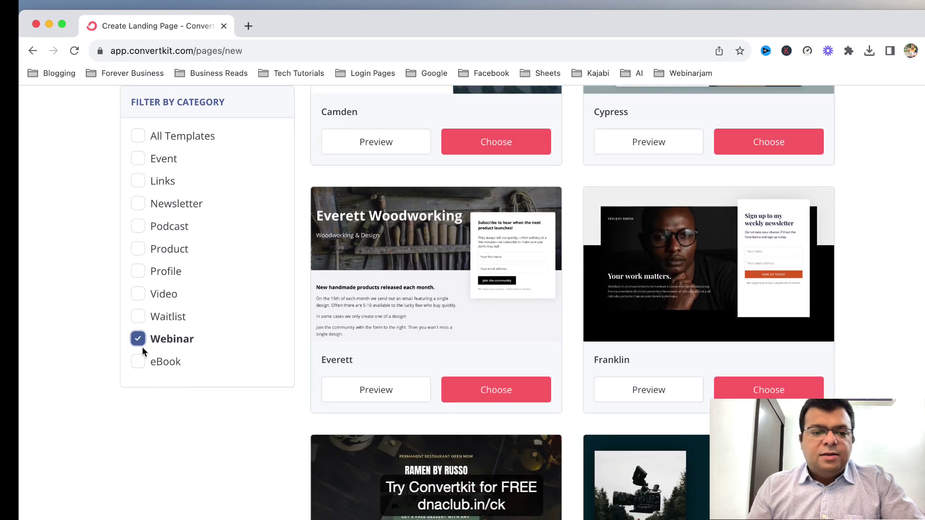
pyautogui.click(138, 340)
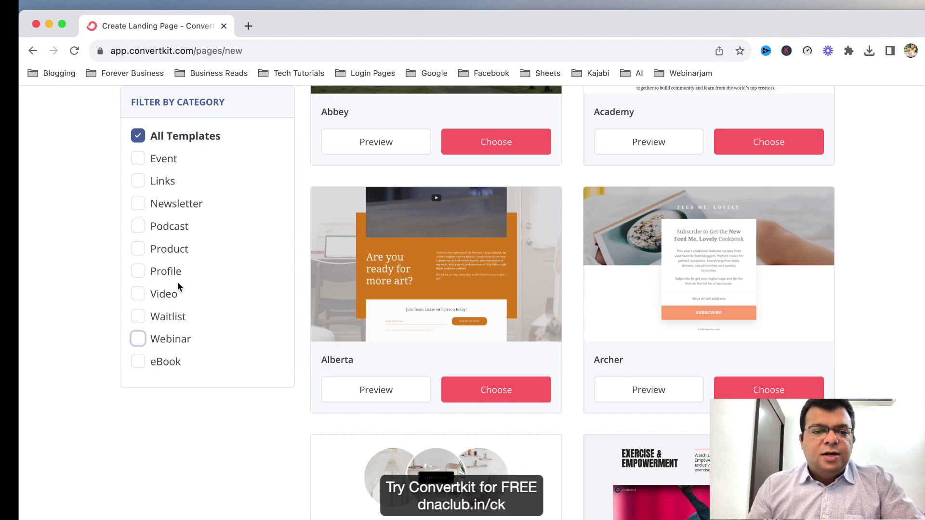
# Show only the Newsletter landing page templates, look at them briefly and remove that filter.
pyautogui.click(138, 208)
pyautogui.scroll(-2, 155, 217)
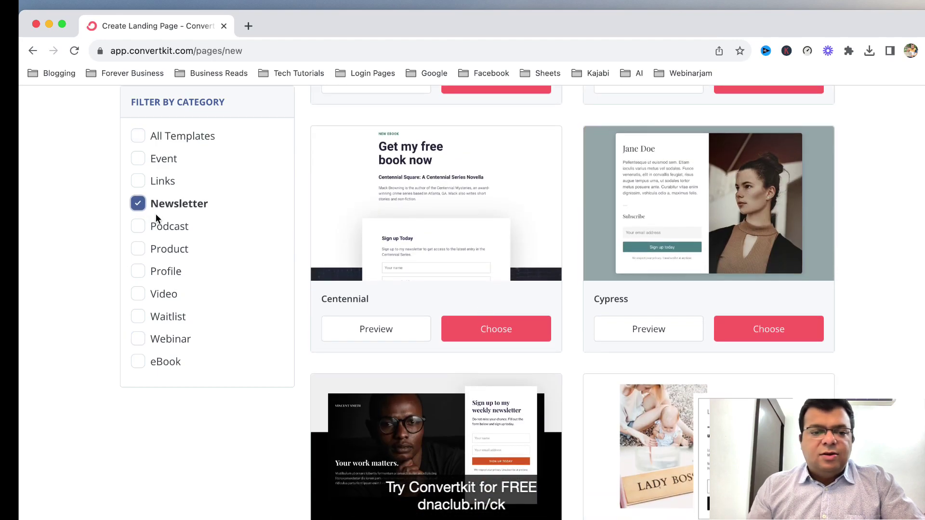
pyautogui.click(141, 205)
# Filter the landing page templates by the eBook category and look through the designs.
pyautogui.click(140, 361)
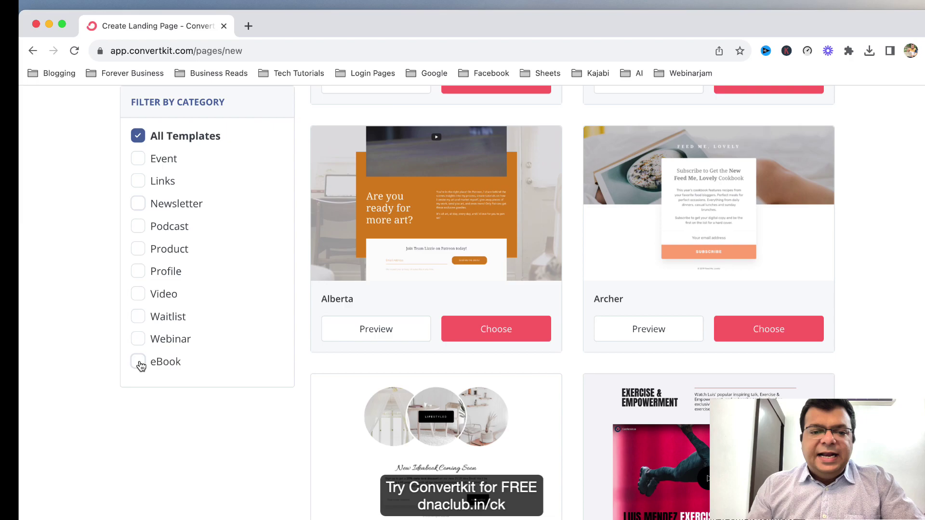
pyautogui.scroll(-10, 660, 356)
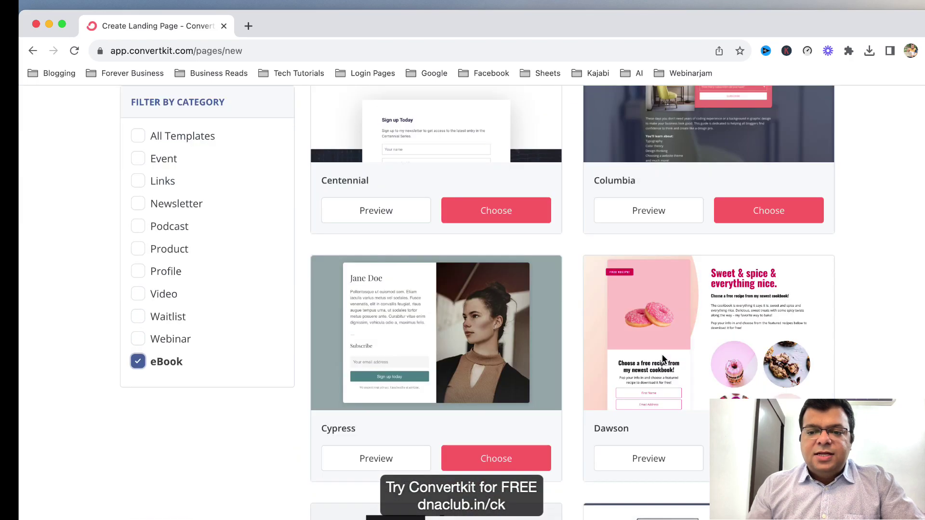
pyautogui.scroll(-8, 664, 359)
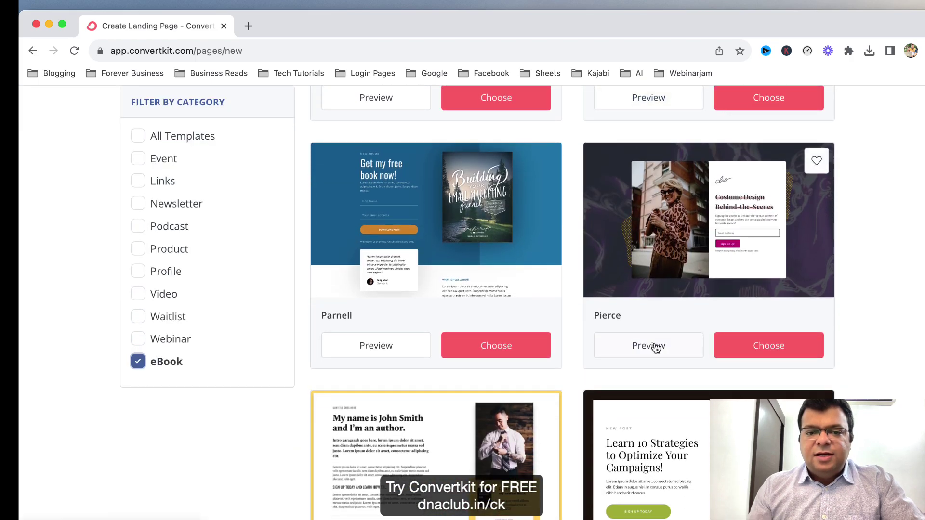
pyautogui.scroll(20, 650, 335)
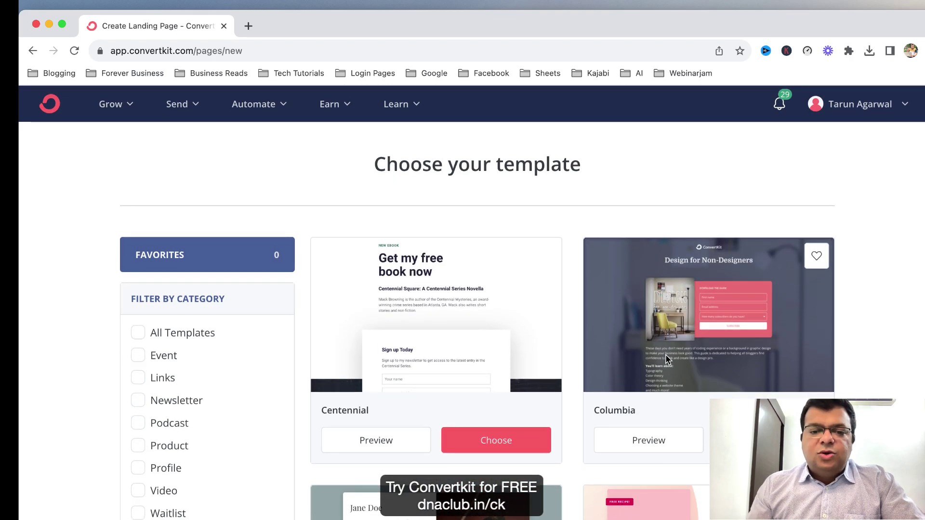
pyautogui.scroll(-11, 669, 352)
pyautogui.scroll(-2, 571, 339)
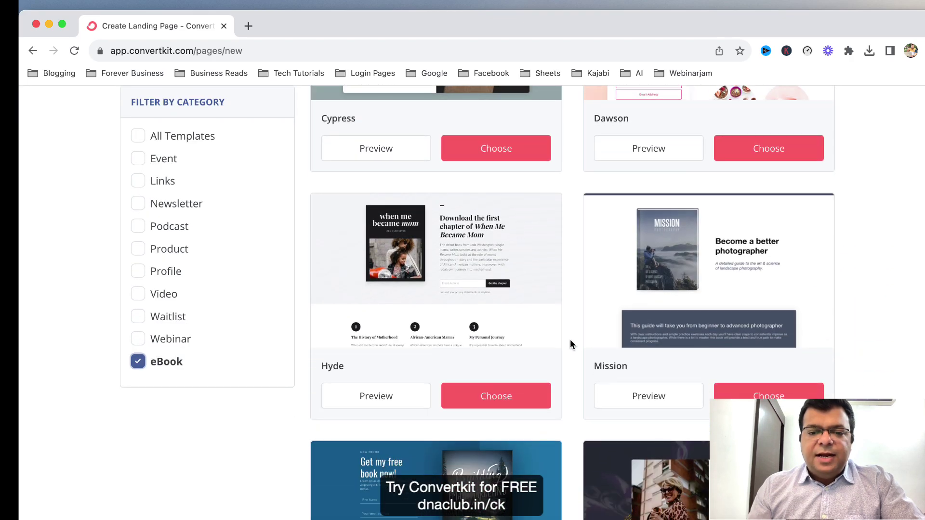
# Preview the Hyde eBook template, look through its whole page and return to the template gallery.
pyautogui.click(396, 366)
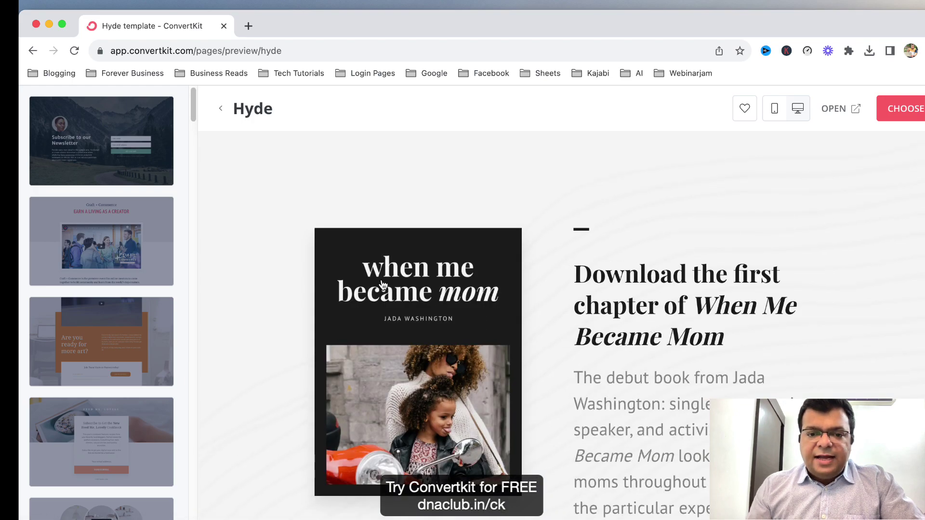
pyautogui.scroll(-5, 686, 347)
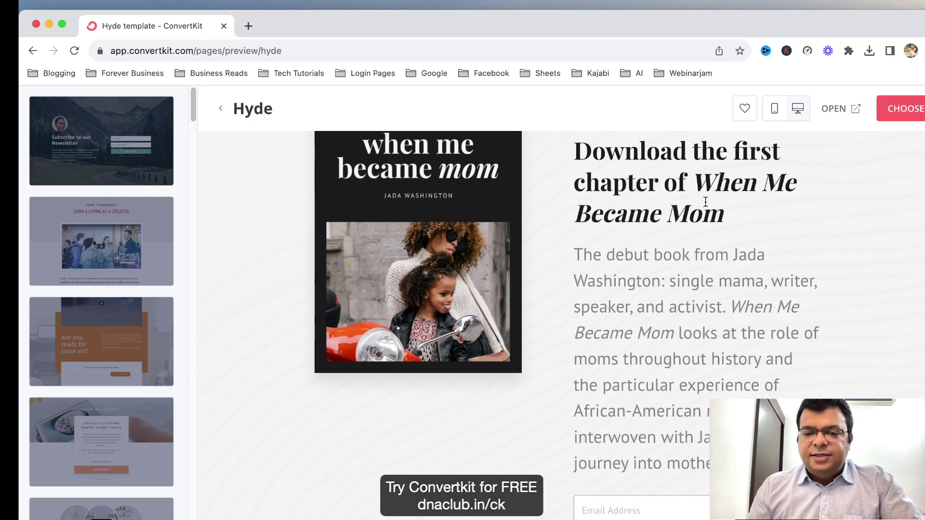
pyautogui.scroll(-5, 691, 354)
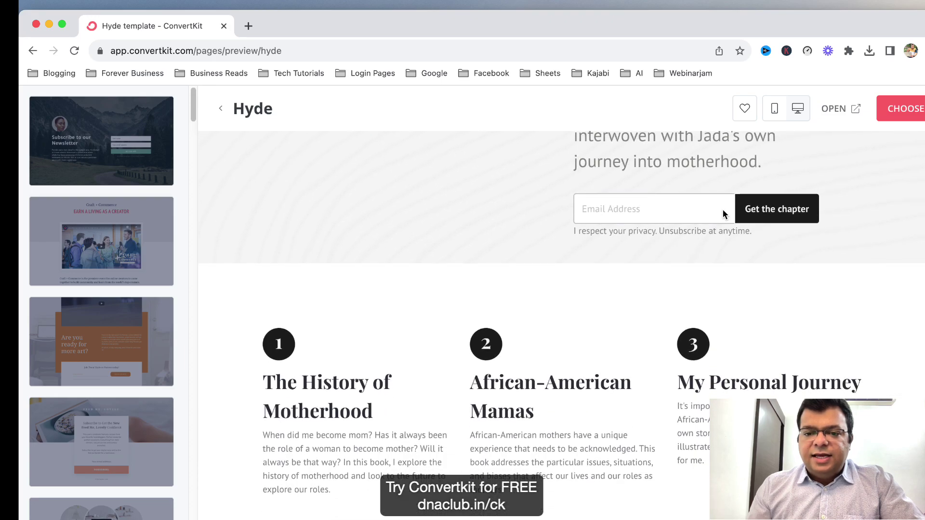
pyautogui.scroll(-2, 600, 312)
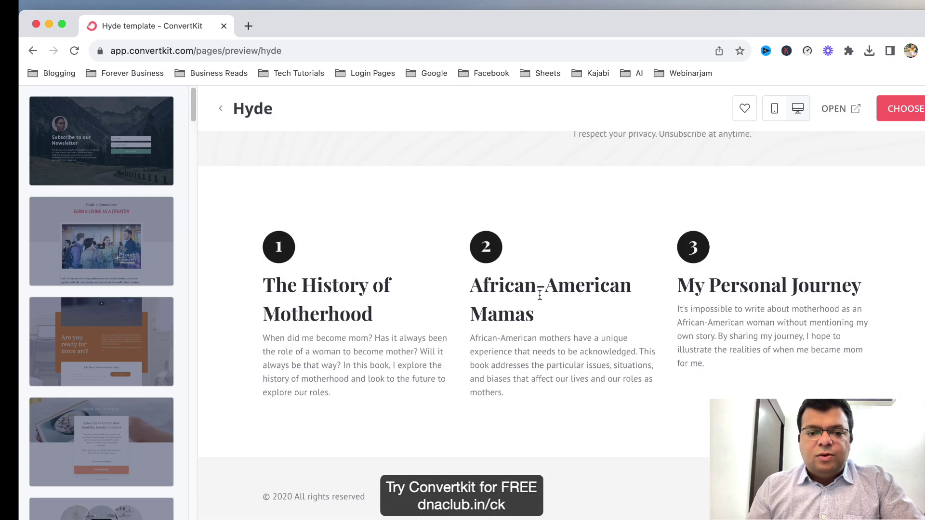
pyautogui.click(220, 109)
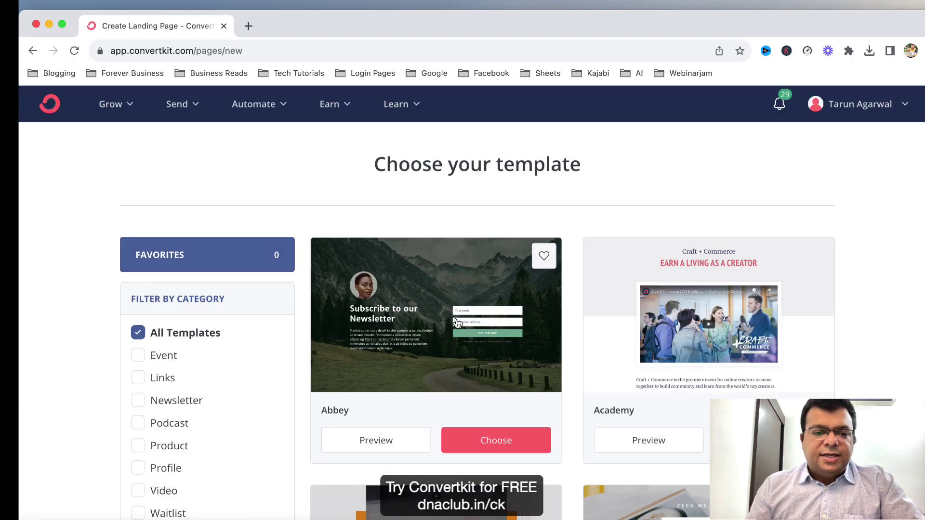
# Filter the templates by the eBook category and start a new landing page from the Siesta template.
pyautogui.scroll(-5, 203, 385)
pyautogui.click(163, 362)
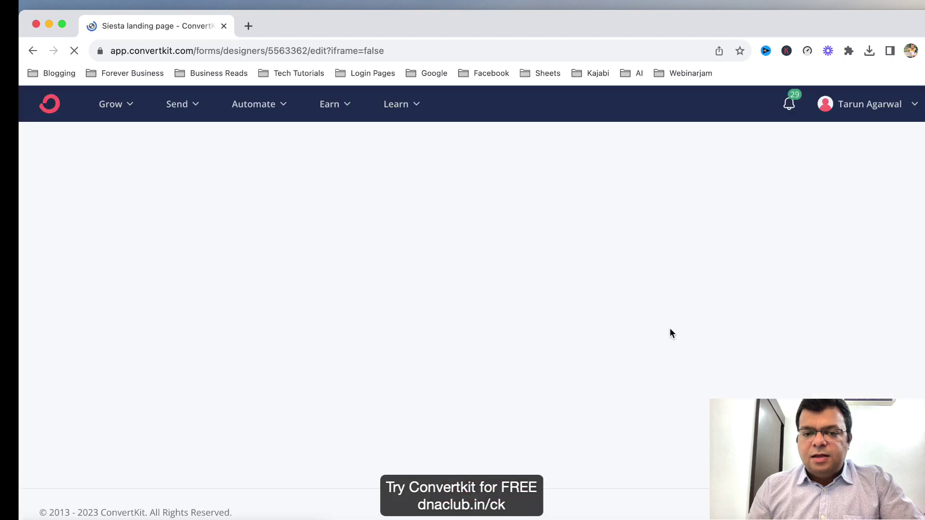
# Open the book cover image in the image editor to see its editing tools, and cancel without changes.
pyautogui.scroll(-5, 281, 265)
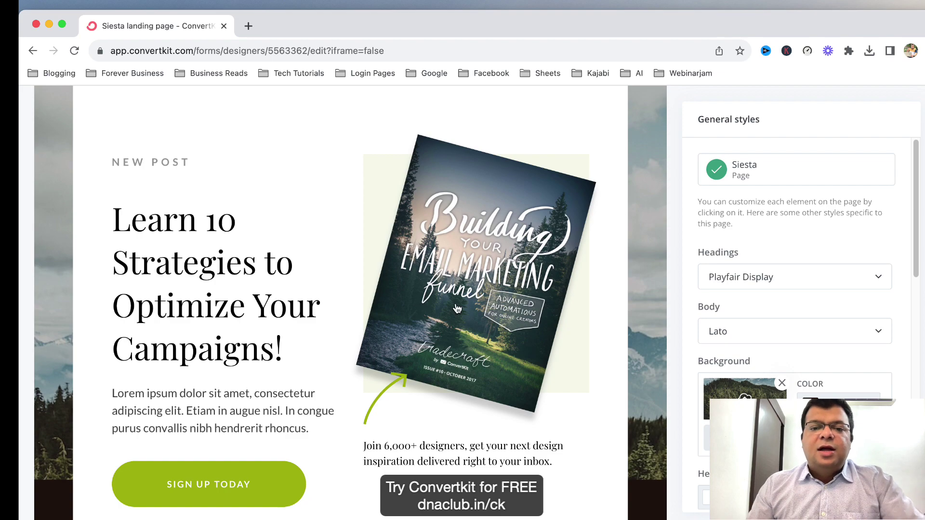
pyautogui.click(512, 270)
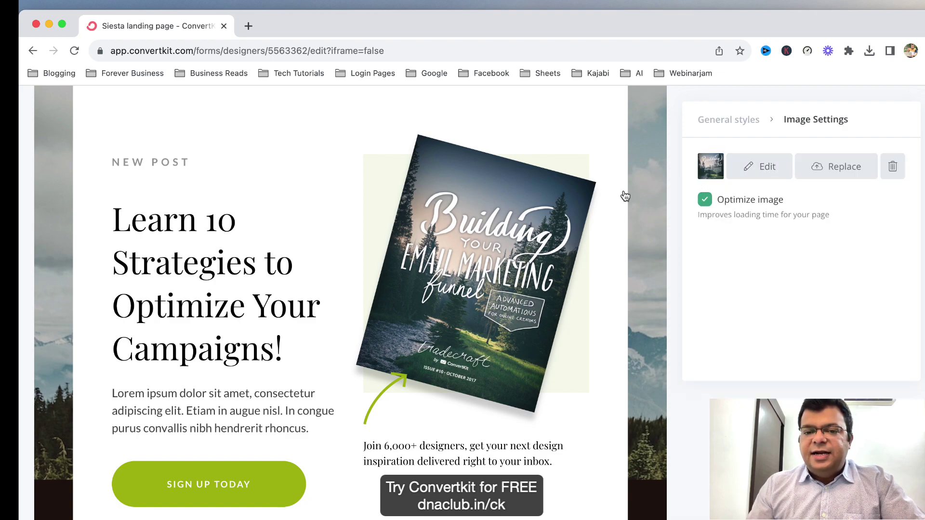
pyautogui.click(764, 167)
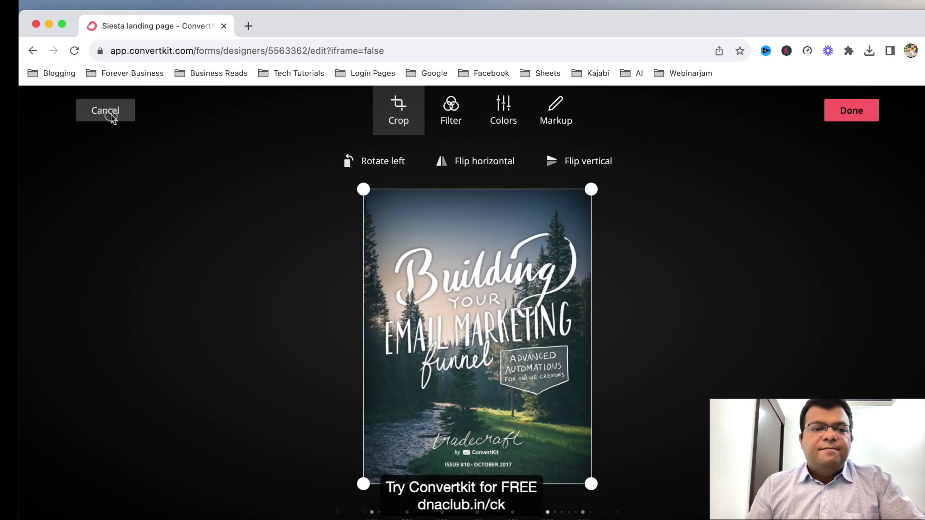
pyautogui.click(111, 115)
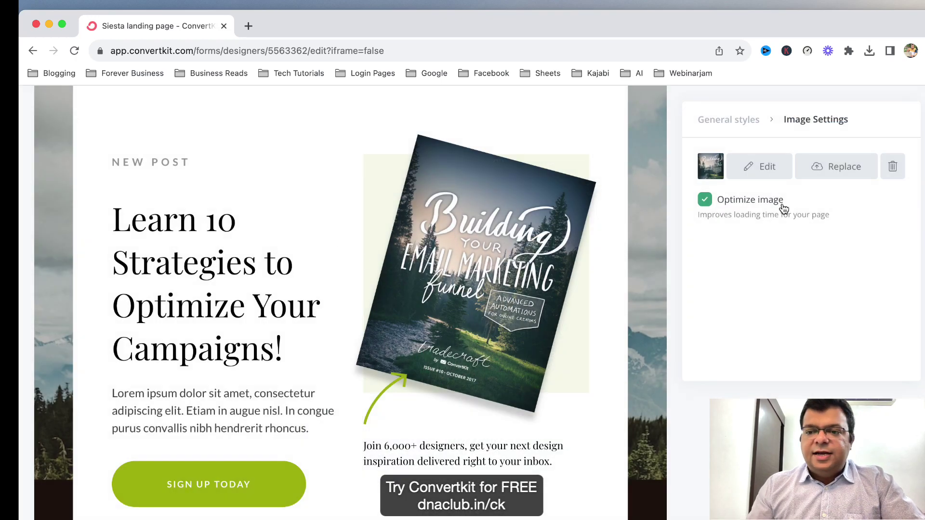
# Replace the book cover image with the recently uploaded "5 Ultimate Ways to Earn Passive Income Online" cover.
pyautogui.click(855, 168)
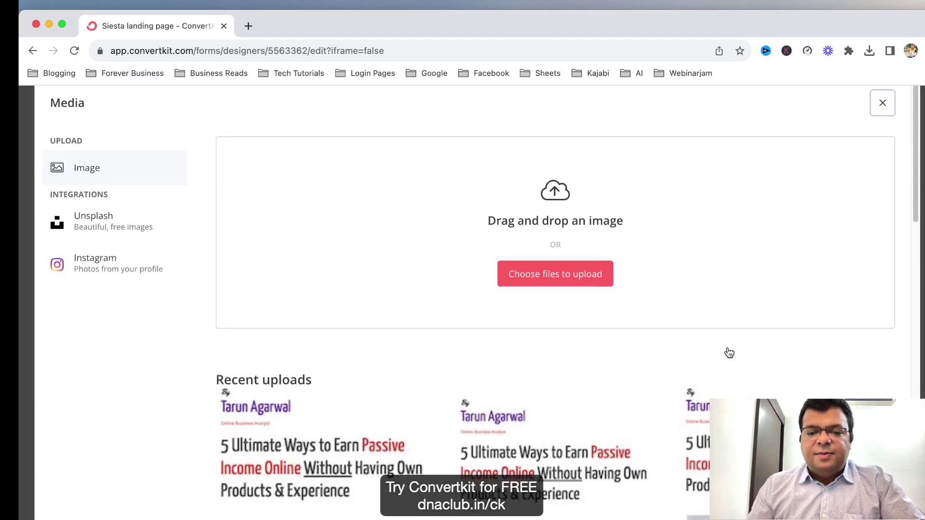
pyautogui.scroll(-9, 502, 316)
pyautogui.scroll(4, 310, 283)
pyautogui.click(347, 325)
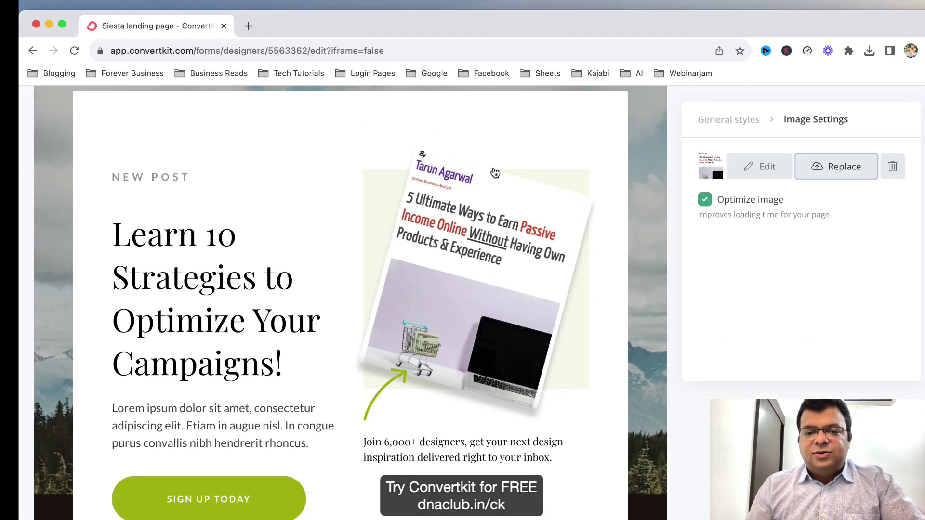
# Change the preheader text above the main headline to "FREE DOWNLOAD".
pyautogui.scroll(-2, 184, 217)
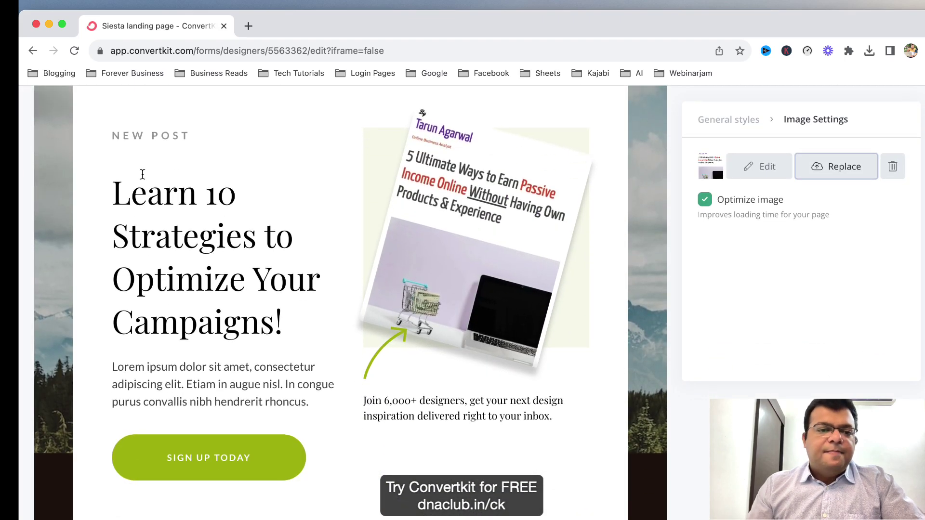
pyautogui.click(133, 139)
pyautogui.tripleClick(170, 137)
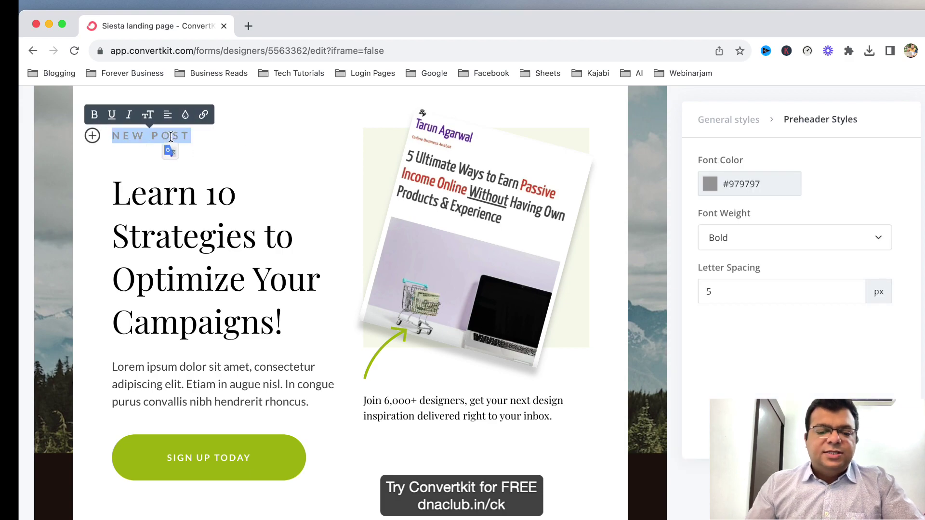
pyautogui.write('FEEW')
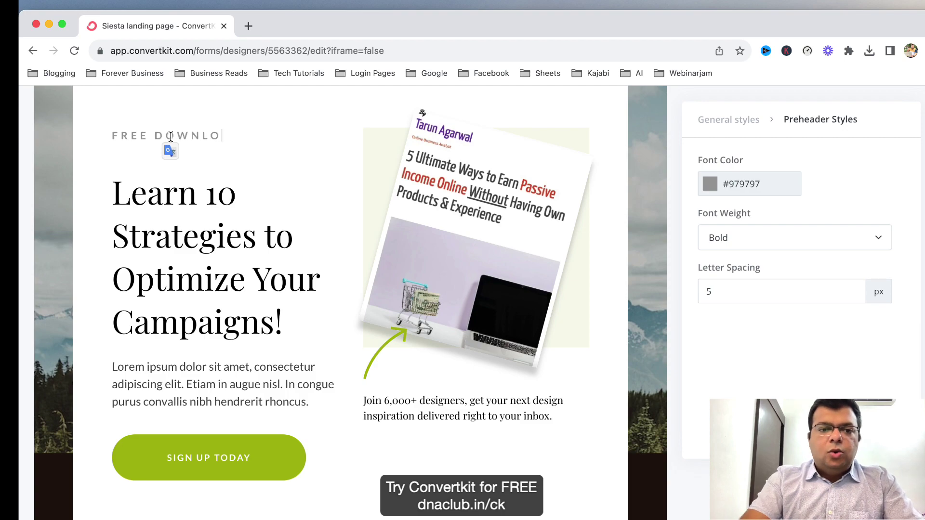
# Replace the main headline with "5 Ways to Make Money Online".
pyautogui.tripleClick(163, 219)
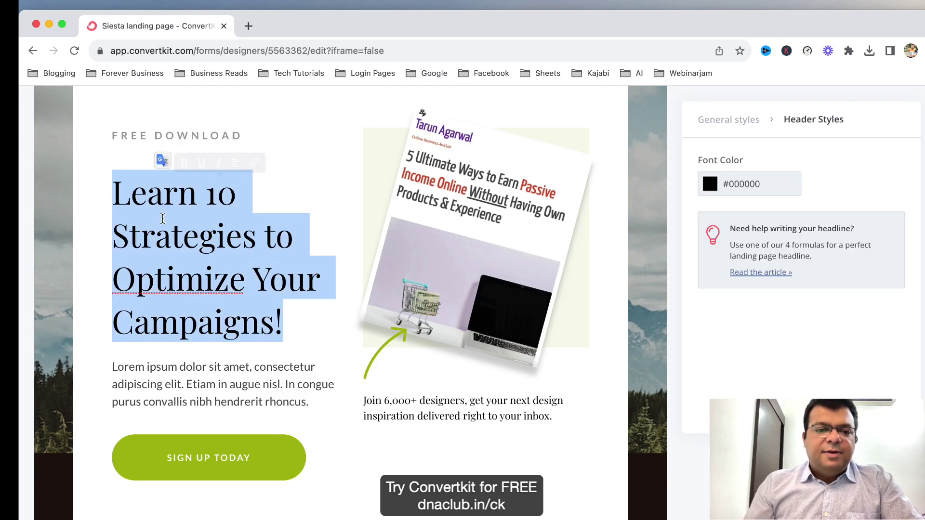
pyautogui.write('5')
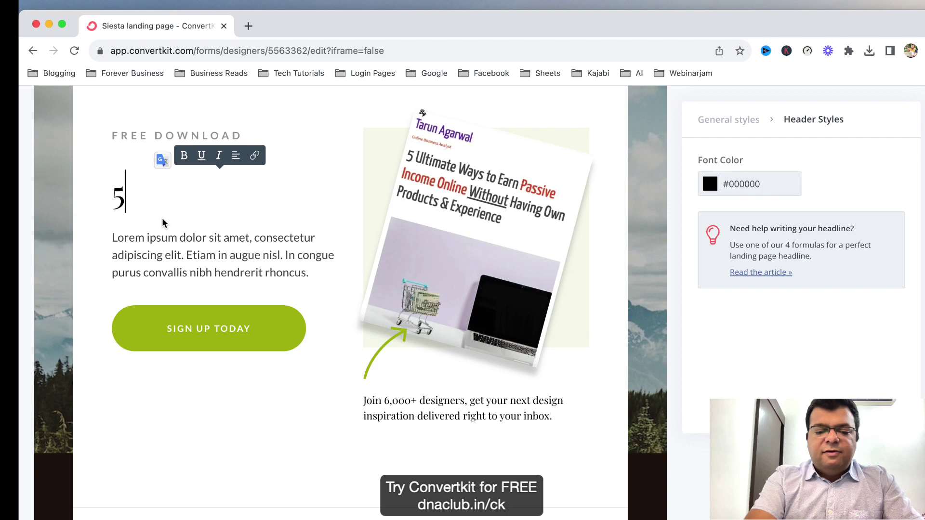
pyautogui.write(' Ways to Make Money Online')
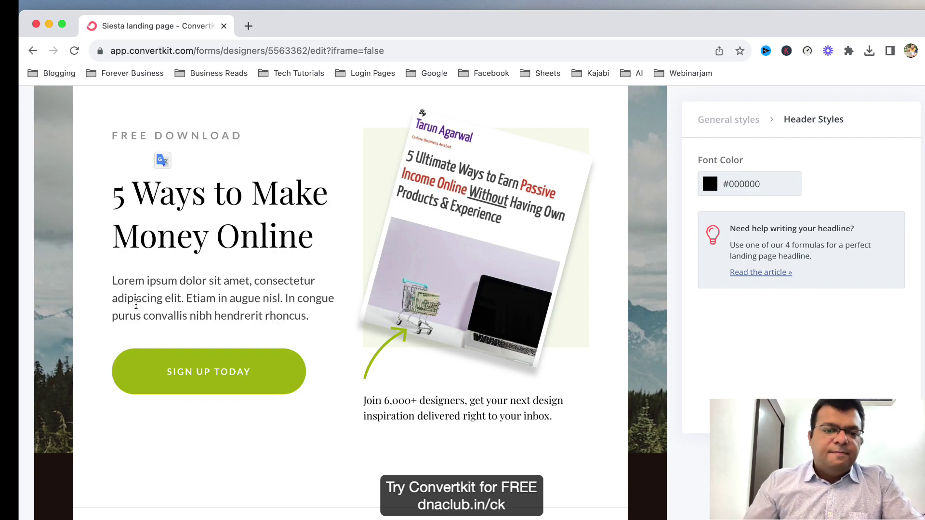
# Replace the placeholder paragraph under the main headline with "Without any technical experience".
pyautogui.tripleClick(174, 298)
pyautogui.write('25')
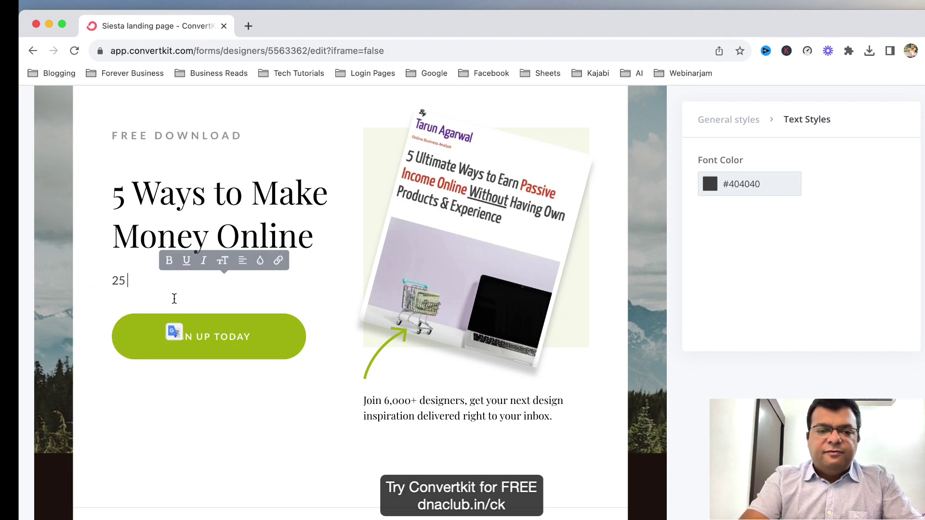
pyautogui.press('BackSpace')
pyautogui.write('Without any')
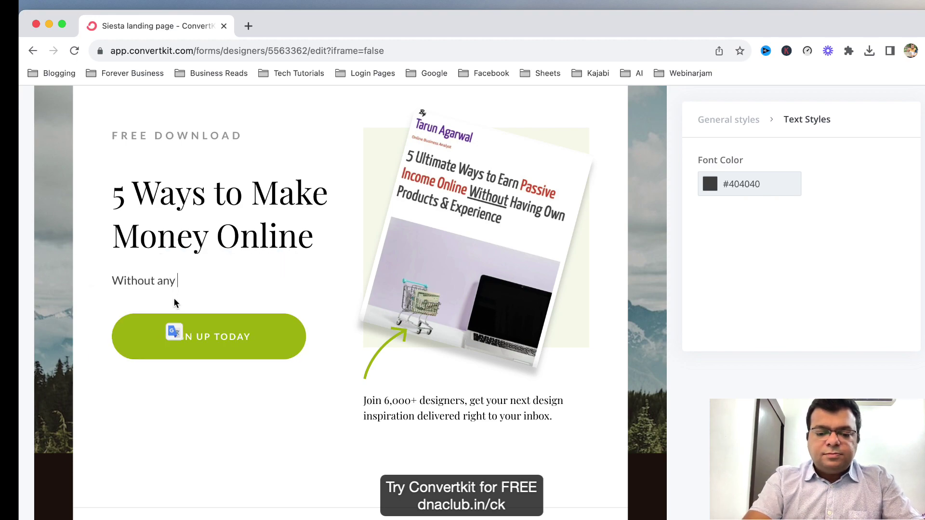
pyautogui.write(' technical experience')
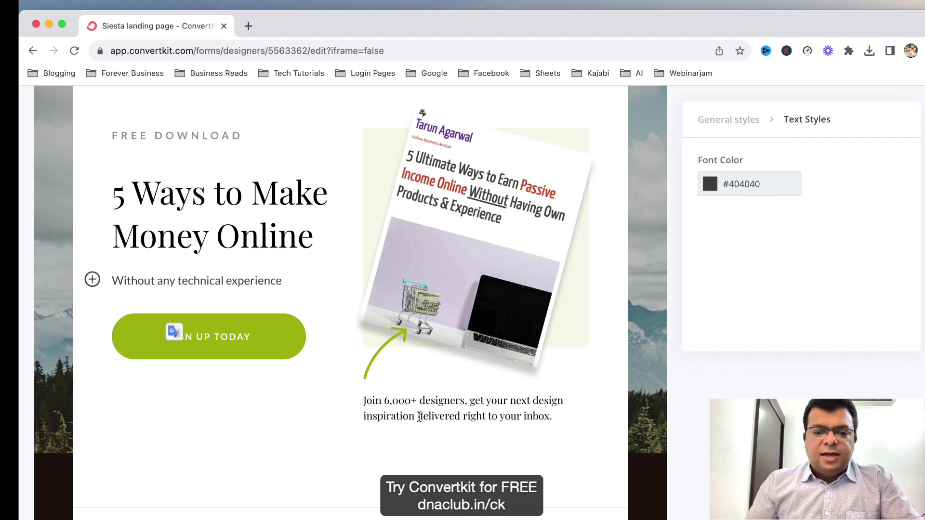
# Change the caption beneath the book cover to "12 pages short and script ebook.".
pyautogui.tripleClick(420, 416)
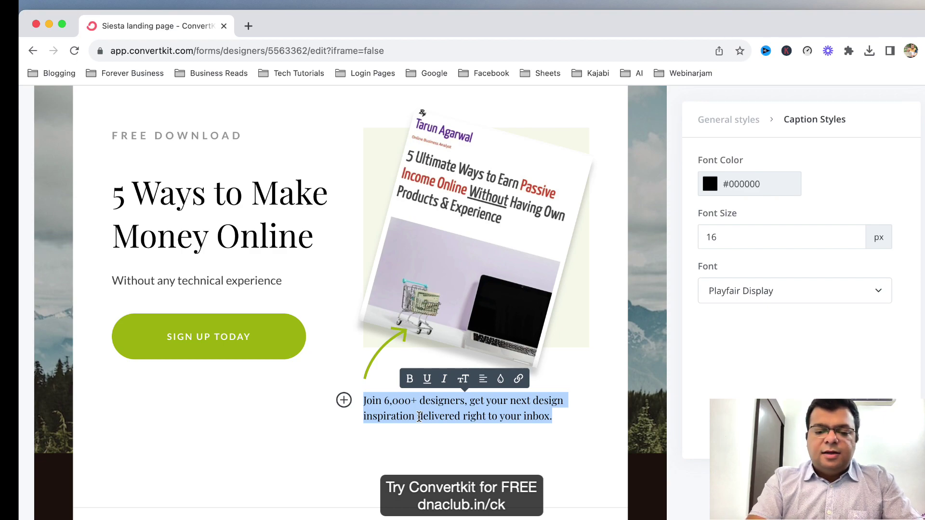
pyautogui.write('12 pages')
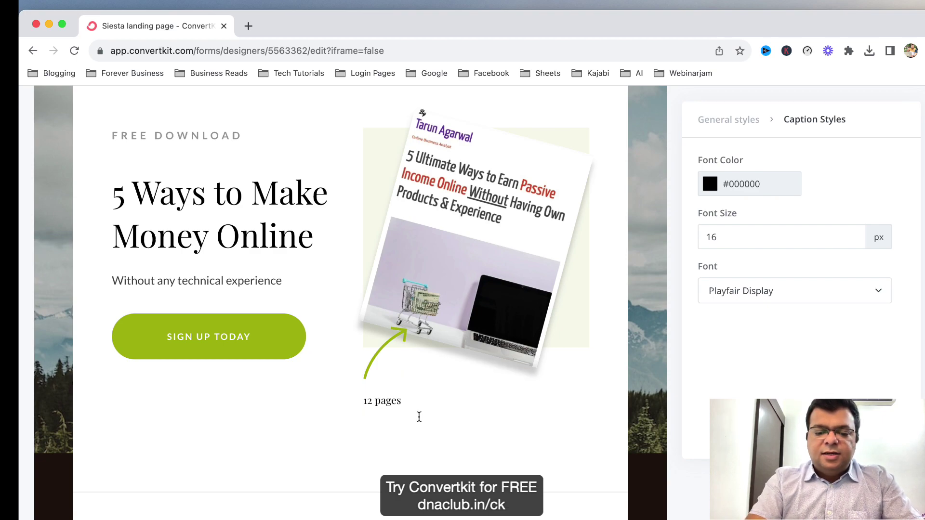
pyautogui.write(' short and script ebook.')
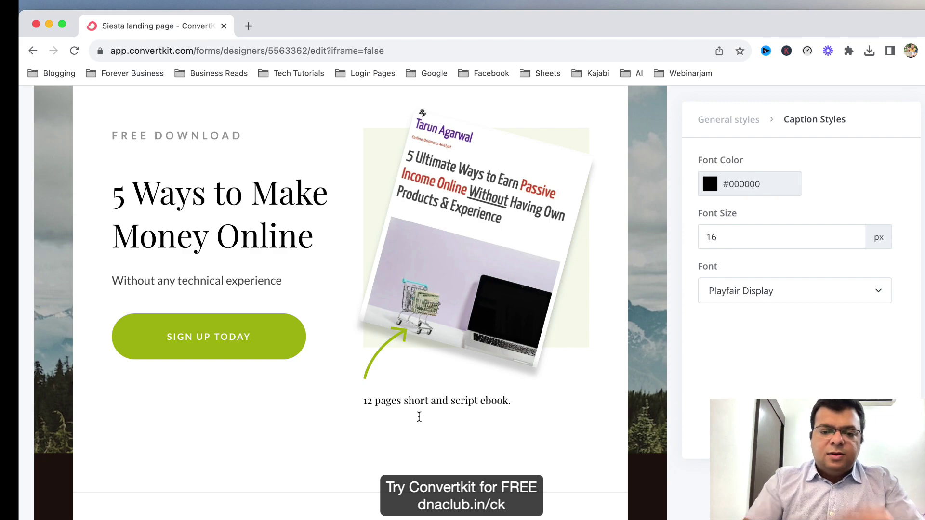
# Change the label of the green sign-up button to "DOWNLOAD NOW".
pyautogui.click(212, 339)
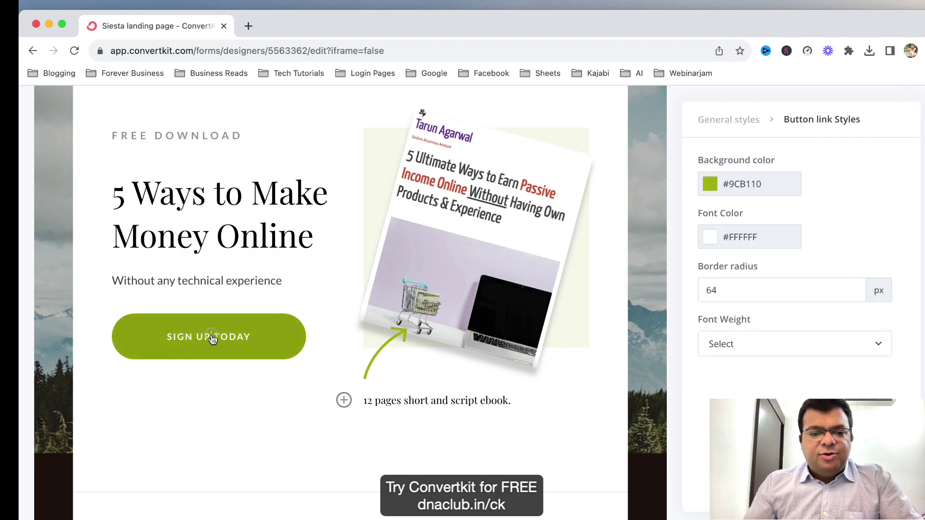
pyautogui.tripleClick(211, 340)
pyautogui.write('DOWNLOAD')
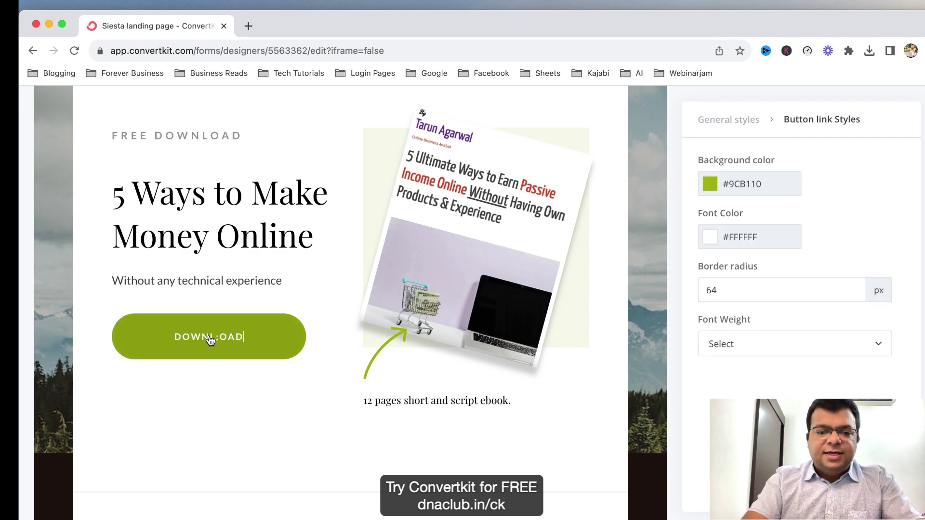
pyautogui.write(' NOW')
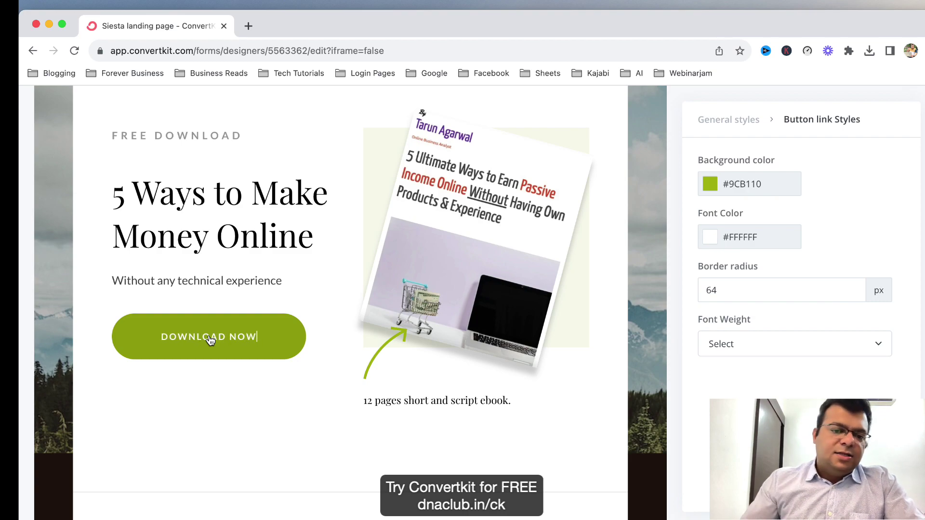
# Delete the placeholder heading and the body paragraphs in the content section below the book cover.
pyautogui.scroll(2, 497, 273)
pyautogui.scroll(-8, 496, 273)
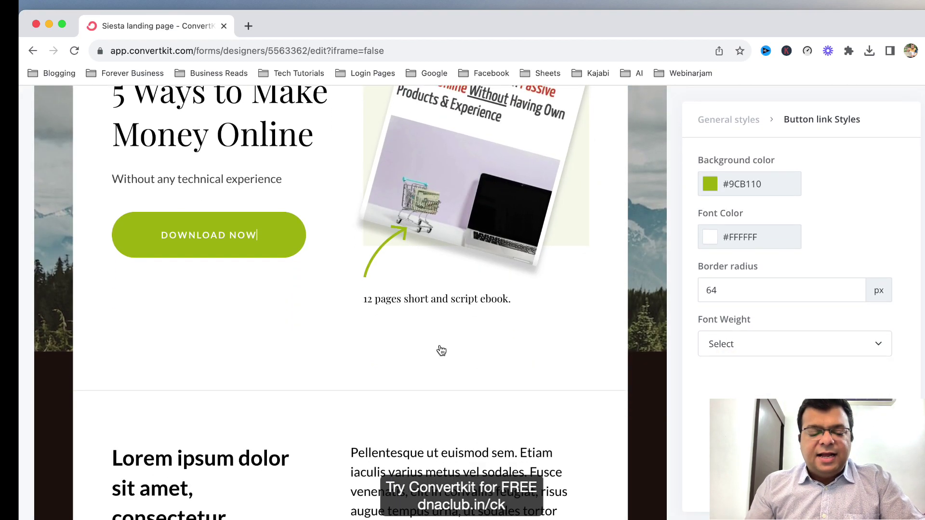
pyautogui.click(142, 329)
pyautogui.tripleClick(142, 329)
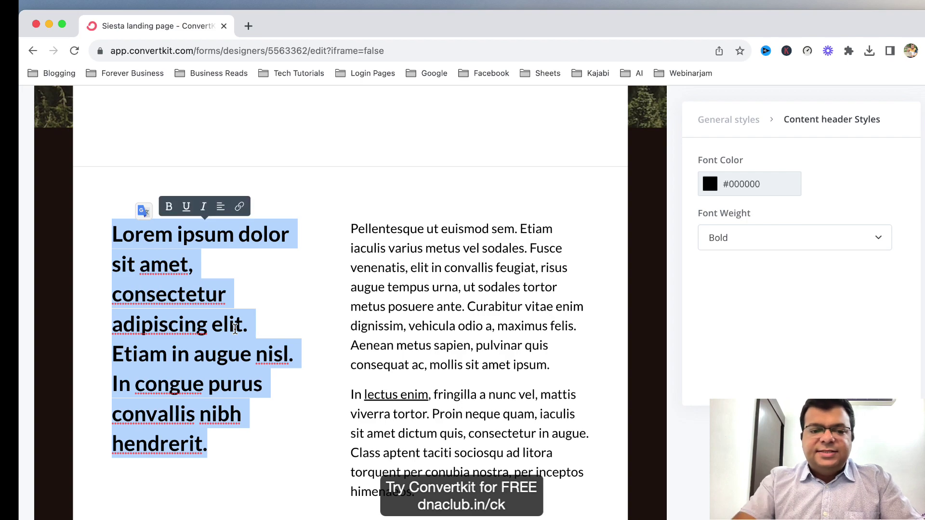
pyautogui.press('BackSpace')
pyautogui.tripleClick(391, 283)
pyautogui.hotkey('ctrl', 'a')
pyautogui.press('BackSpace')
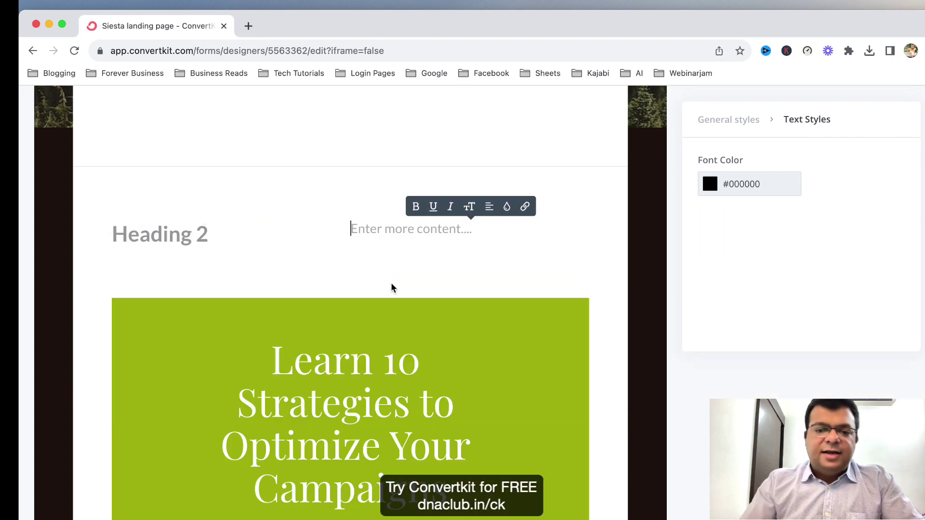
# Copy the main headline "5 Ways to Make Money Online" and paste it over the heading of the green sign-up form.
pyautogui.scroll(-3, 391, 289)
pyautogui.scroll(10, 341, 299)
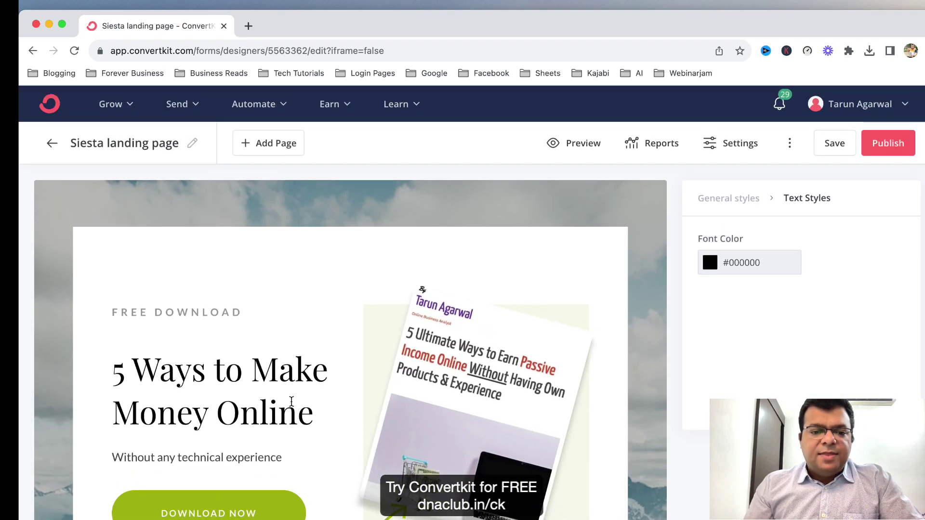
pyautogui.moveTo(313, 391); pyautogui.dragTo(113, 345)
pyautogui.press('super+c')
pyautogui.scroll(-5, 337, 347)
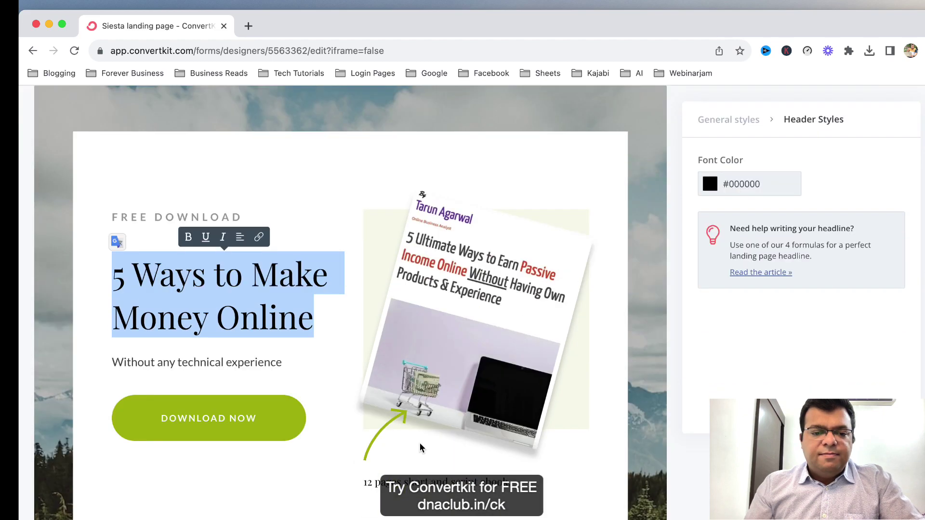
pyautogui.tripleClick(356, 354)
pyautogui.press('super+v')
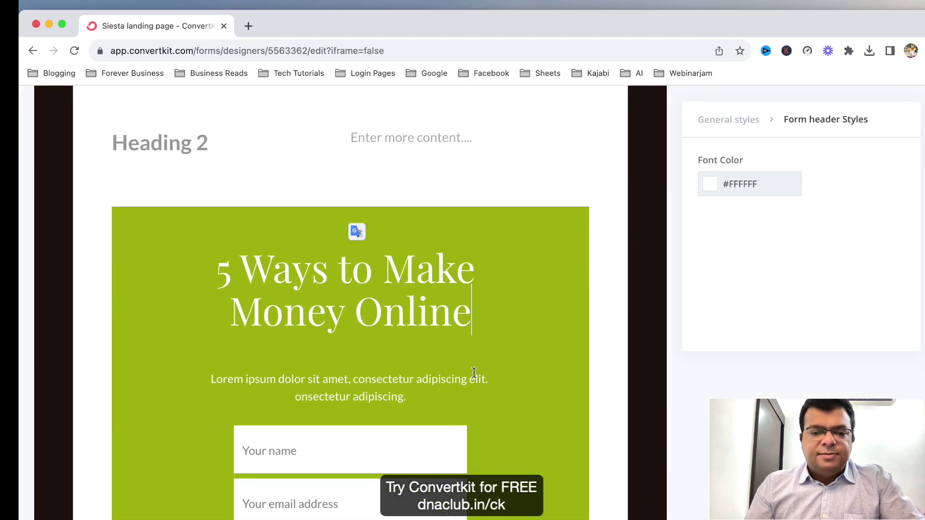
# Replace the placeholder text under the green form's heading with "Submit your details to get access of the e-book".
pyautogui.scroll(-3, 378, 318)
pyautogui.doubleClick(359, 269)
pyautogui.tripleClick(359, 269)
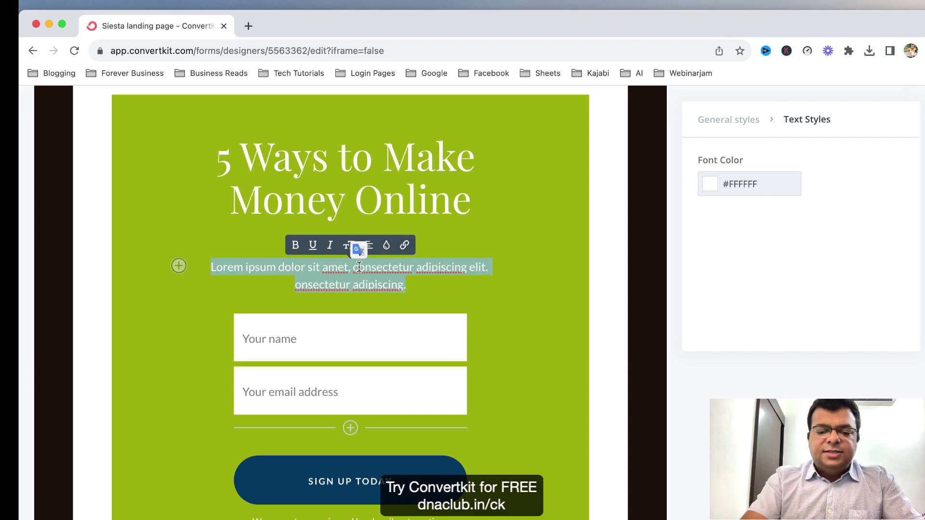
pyautogui.write('Submit your deta')
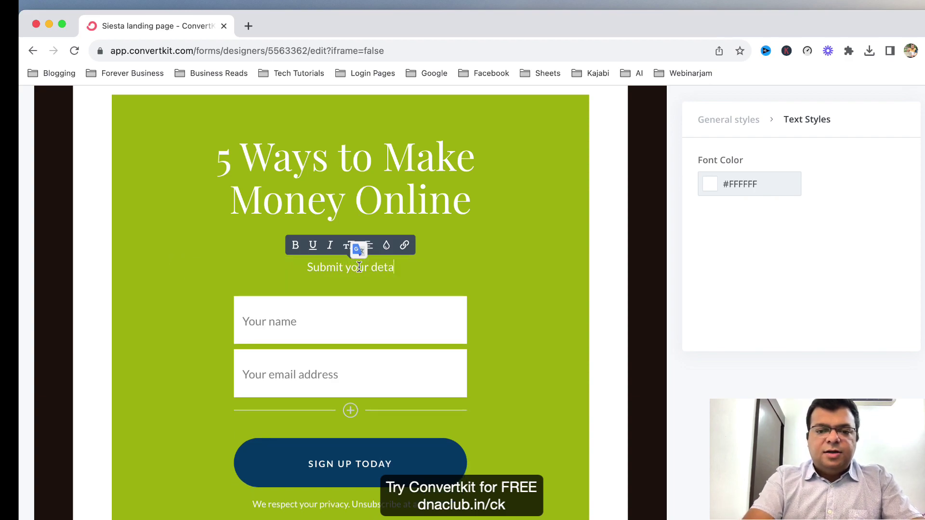
pyautogui.write('ils to get access ')
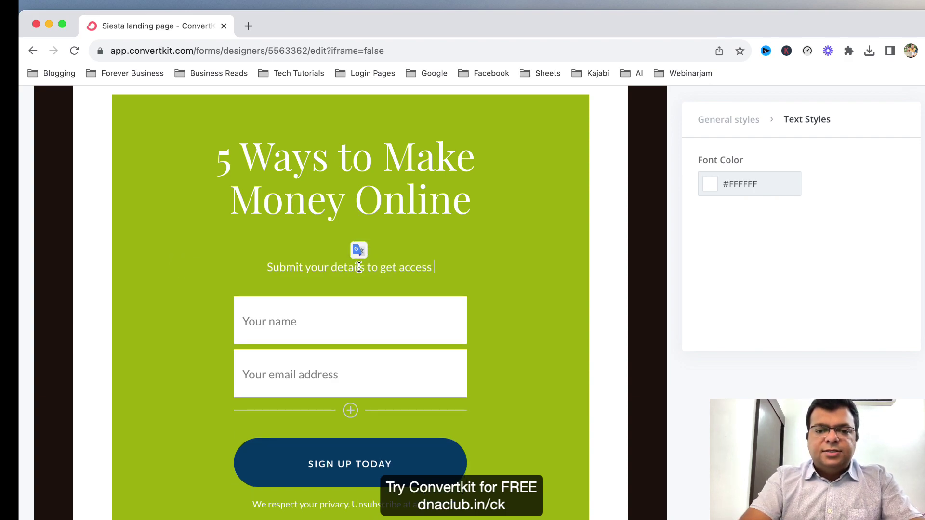
pyautogui.write('of the e-book')
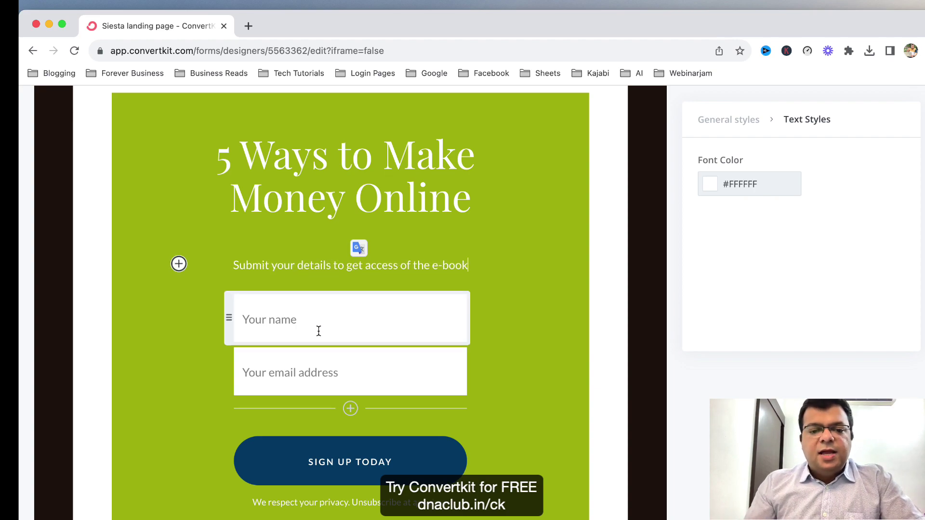
# Add a custom field for Whatsapp Number below the email address in the form and make it required.
pyautogui.scroll(-4, 434, 302)
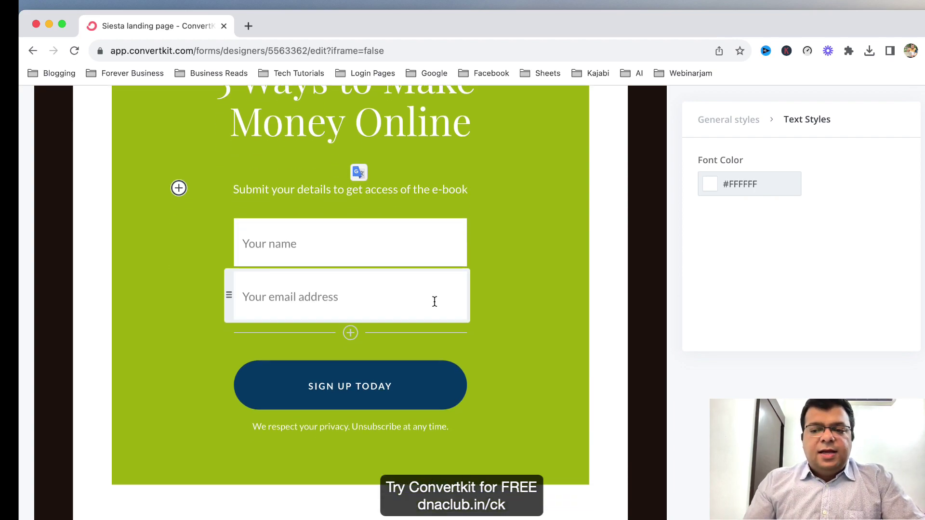
pyautogui.scroll(2, 431, 290)
pyautogui.scroll(-2, 399, 288)
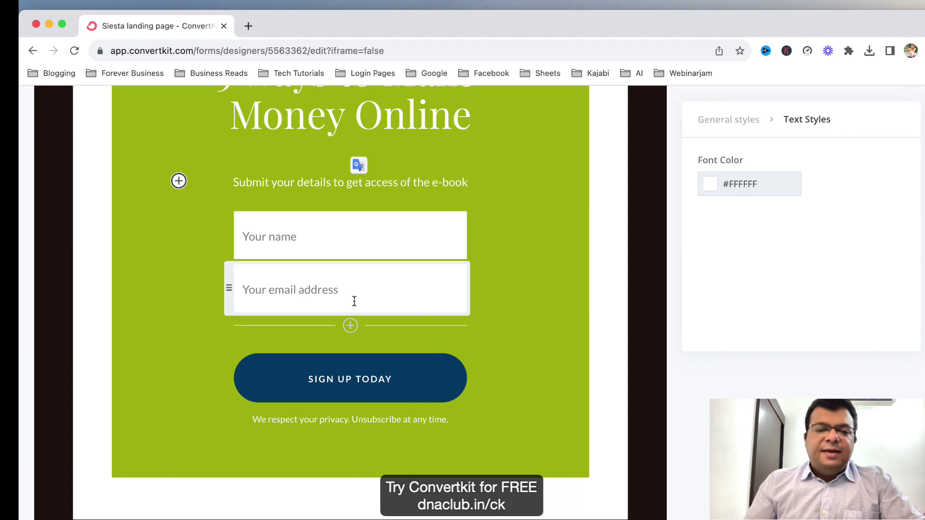
pyautogui.click(351, 327)
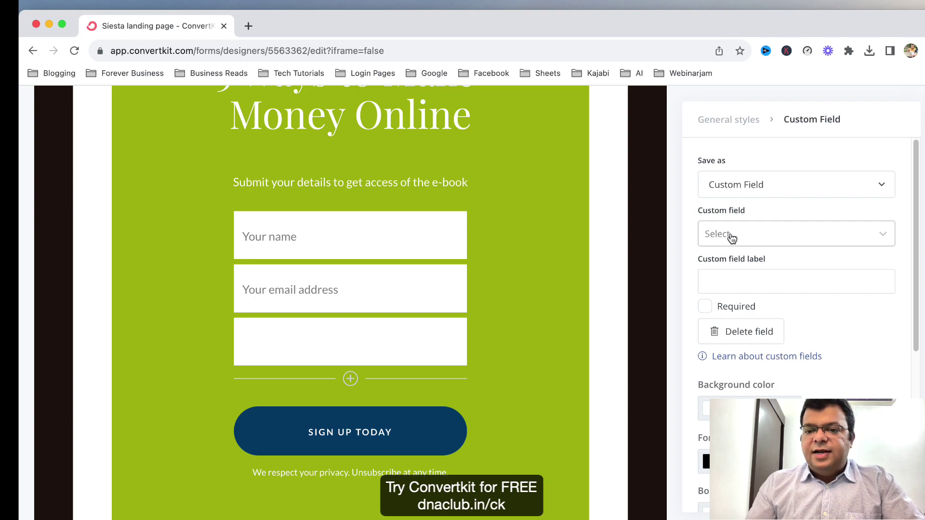
pyautogui.click(733, 239)
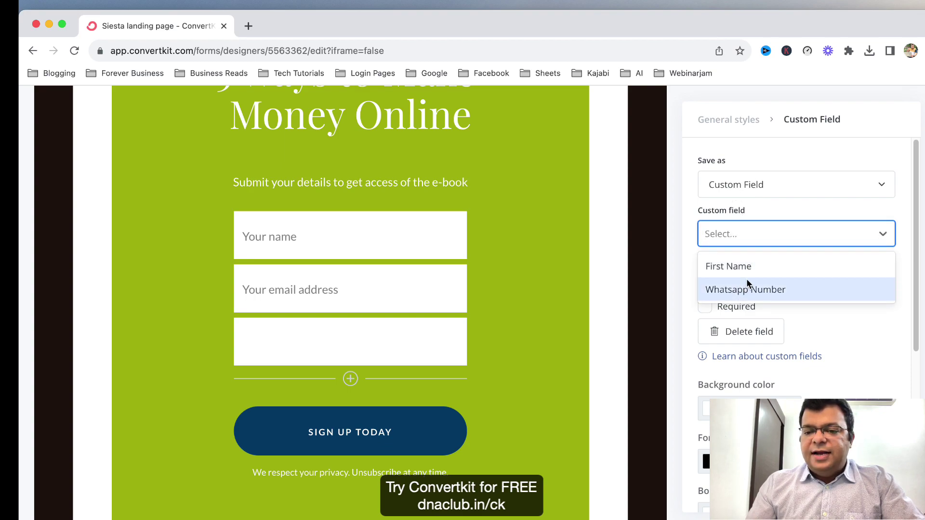
pyautogui.click(755, 291)
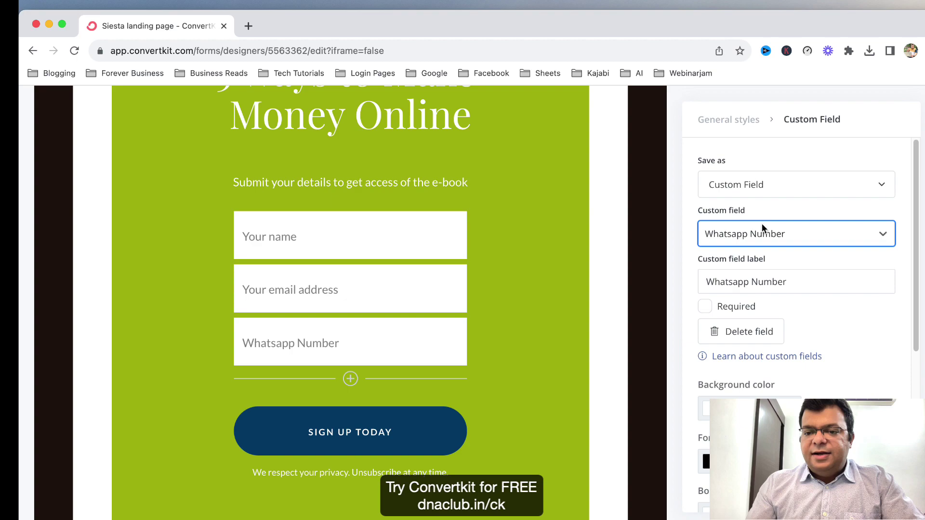
pyautogui.scroll(-2, 773, 251)
pyautogui.click(705, 259)
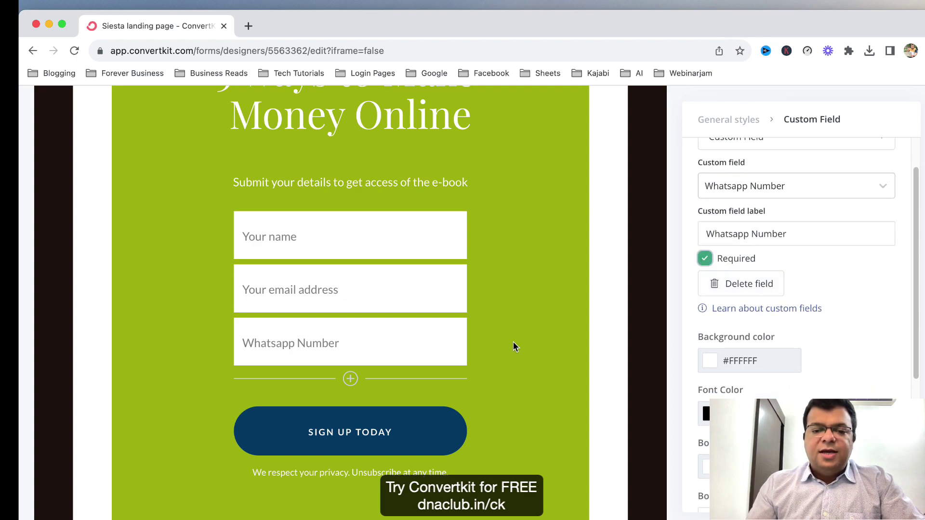
# Change the label of the form's dark blue submit button to "DOWNLOAD NOW".
pyautogui.click(341, 442)
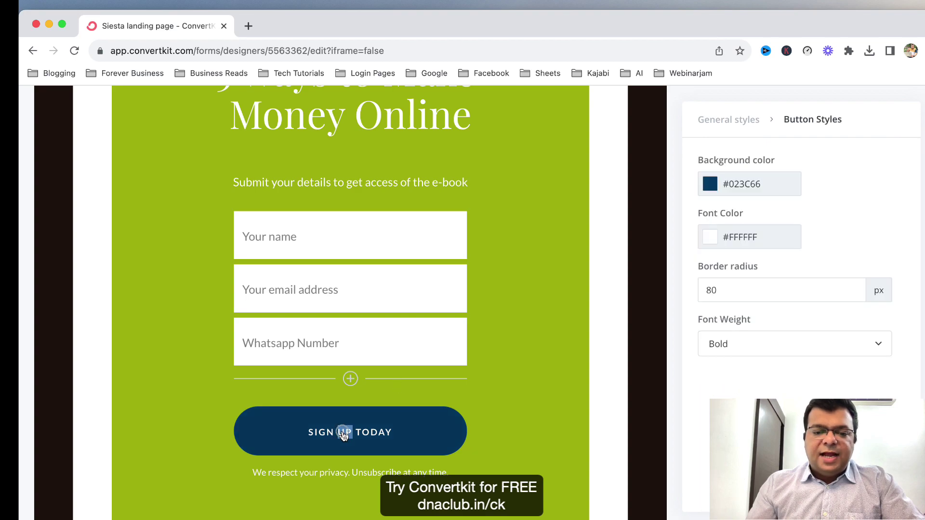
pyautogui.tripleClick(340, 443)
pyautogui.write('DO')
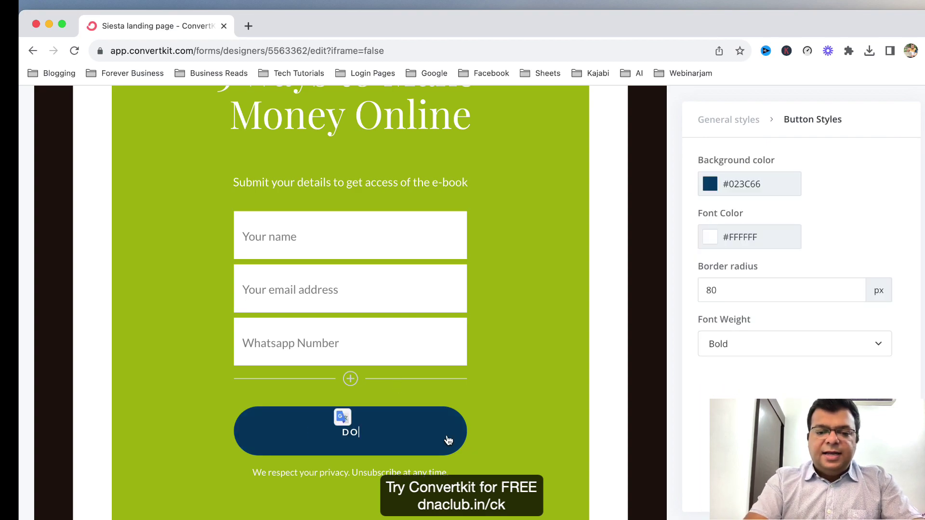
pyautogui.write('WNLOAD NOW')
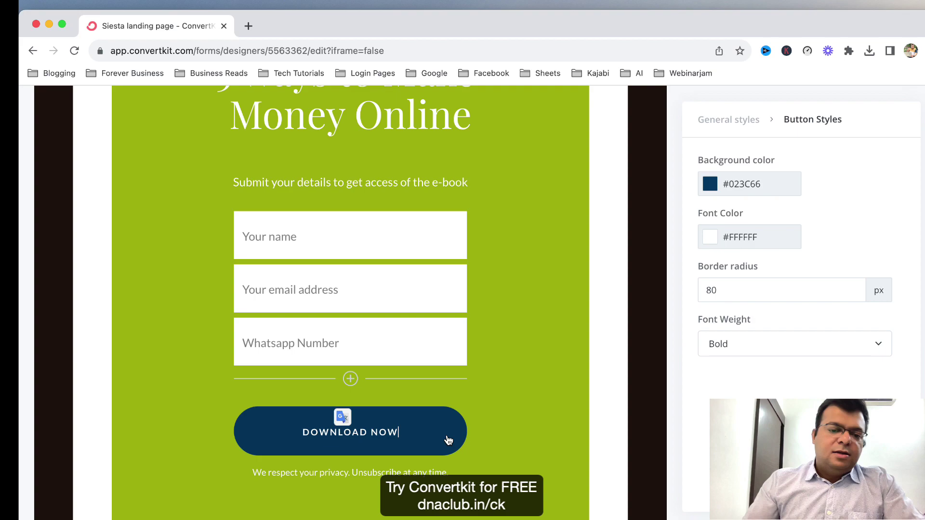
pyautogui.click(585, 361)
# Review the whole landing page from headline to form and save it.
pyautogui.scroll(10, 585, 358)
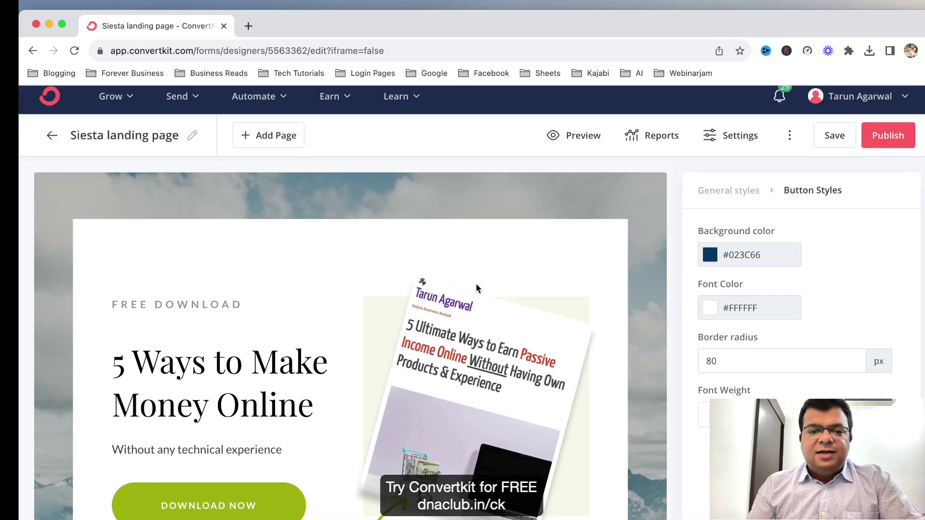
pyautogui.scroll(-2, 376, 262)
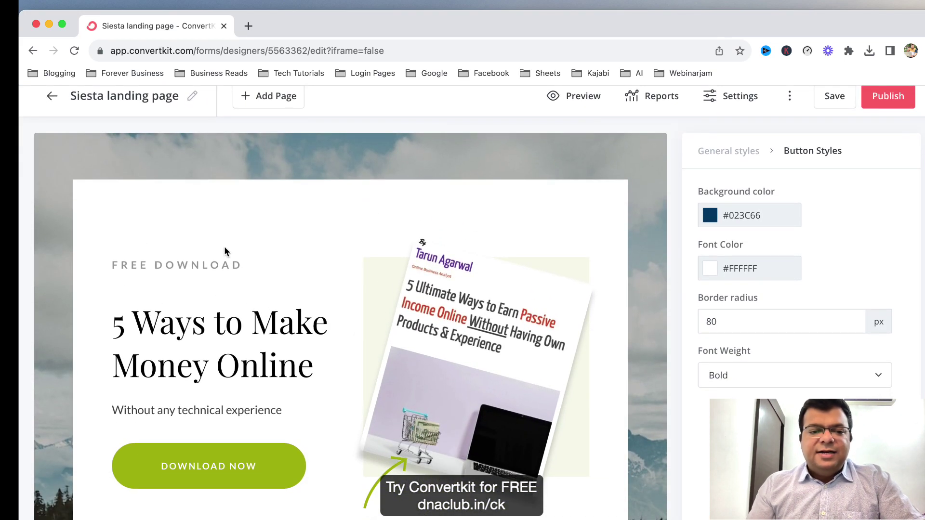
pyautogui.scroll(-13, 395, 294)
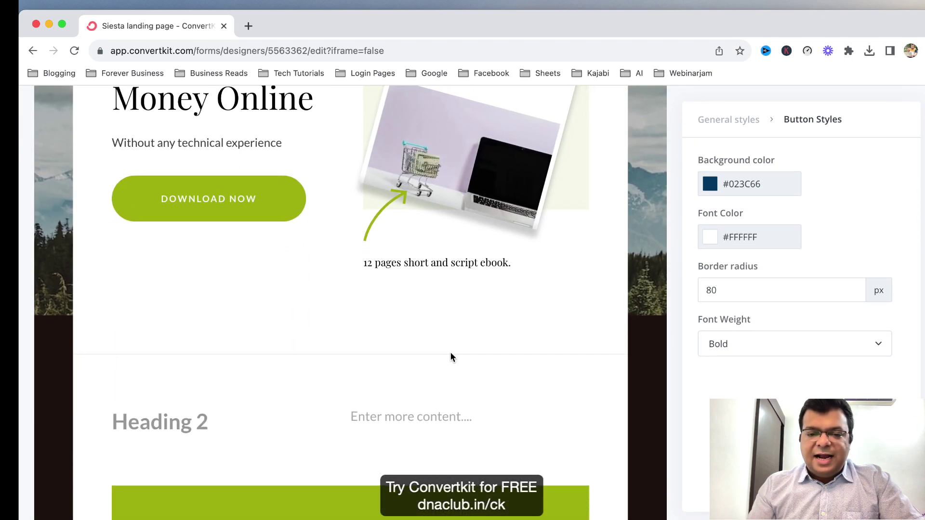
pyautogui.scroll(-8, 506, 337)
pyautogui.scroll(20, 527, 346)
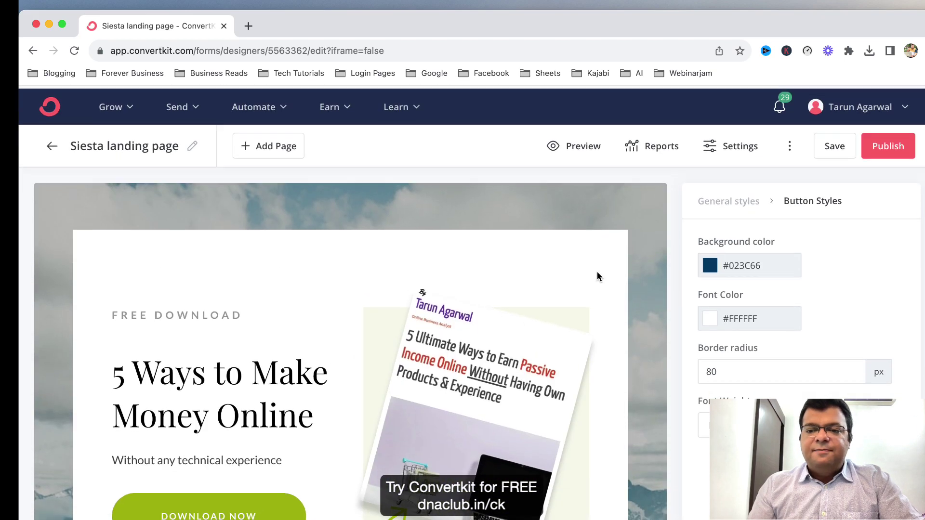
pyautogui.click(835, 143)
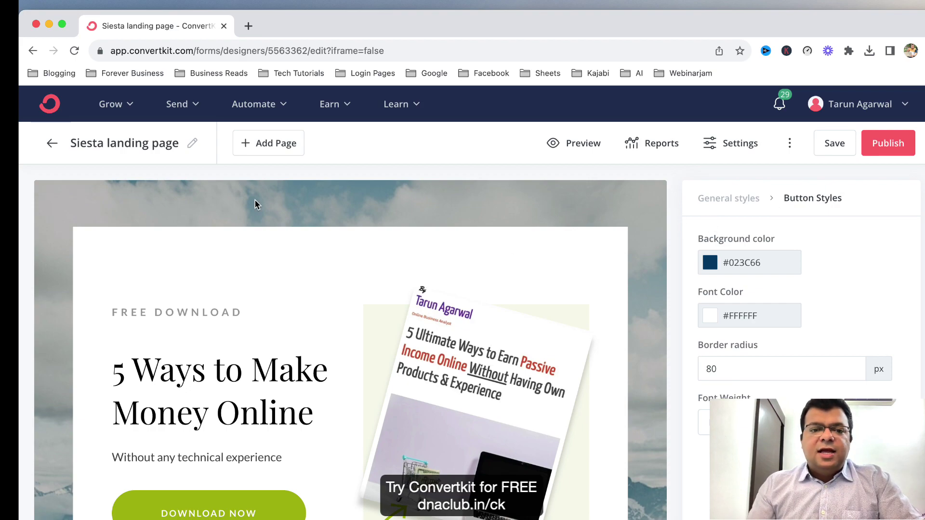
# Add a Thank You page and fill its image placeholder with the e-book cover.
pyautogui.scroll(2, 311, 296)
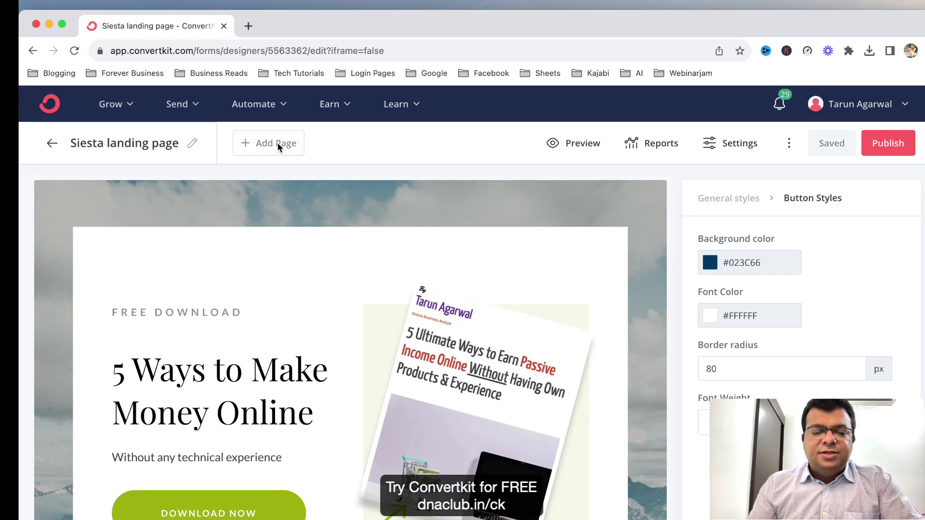
pyautogui.click(278, 146)
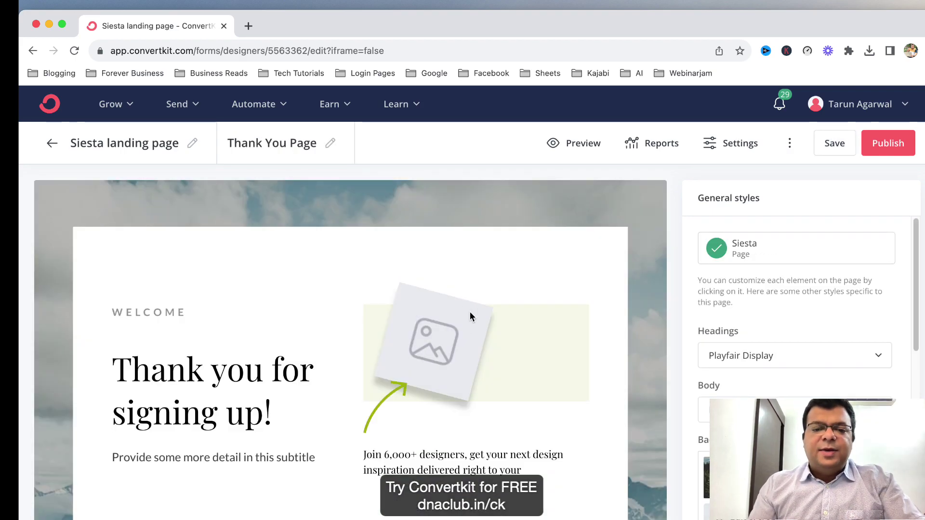
pyautogui.click(450, 341)
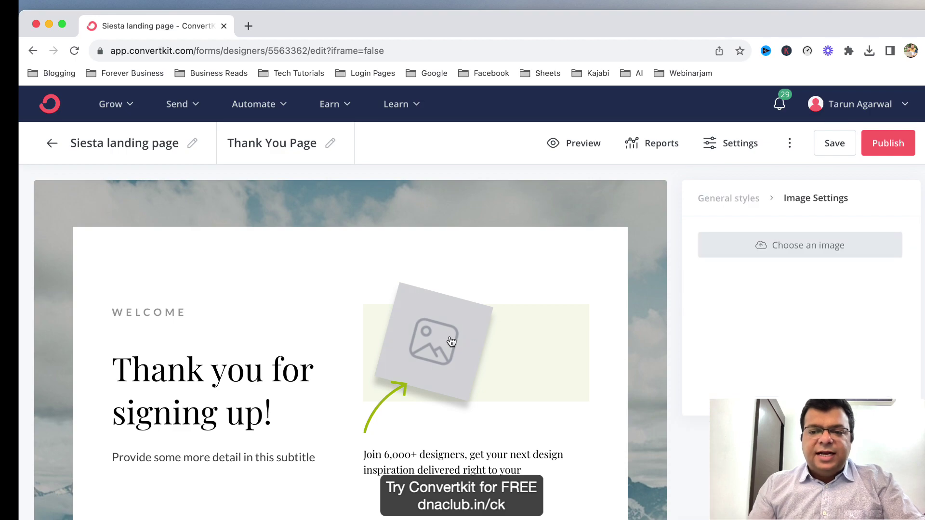
pyautogui.click(825, 248)
pyautogui.scroll(-2, 345, 448)
pyautogui.click(346, 448)
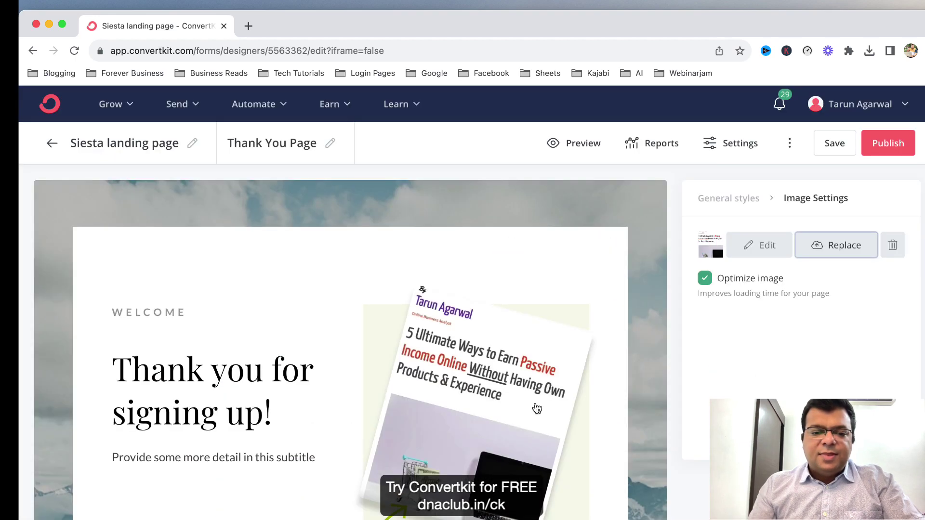
# Change the Thank You page's "WELCOME" line to "DOWNLOAD NOW" and its main heading to "Here is your e-book".
pyautogui.scroll(-3, 179, 190)
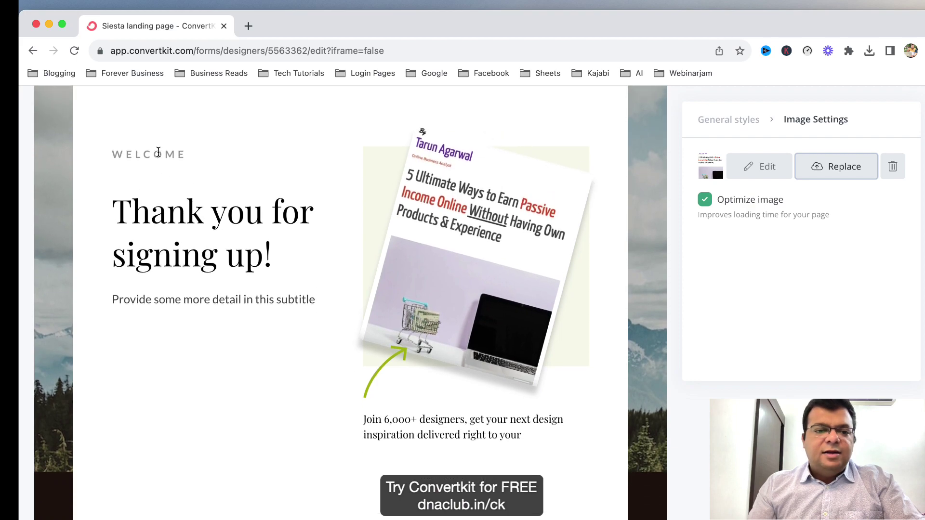
pyautogui.doubleClick(127, 152)
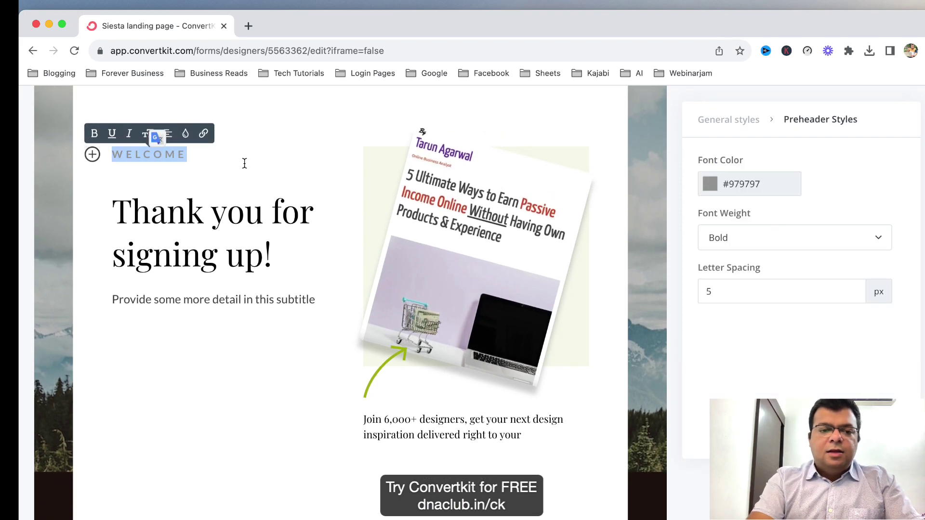
pyautogui.write('DOWNLOAD NOW')
pyautogui.tripleClick(216, 229)
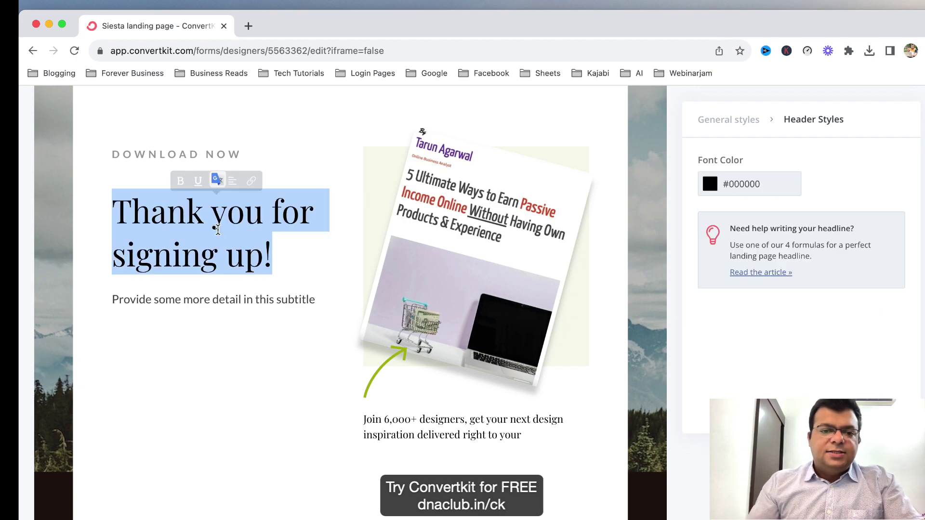
pyautogui.write('Here is yo')
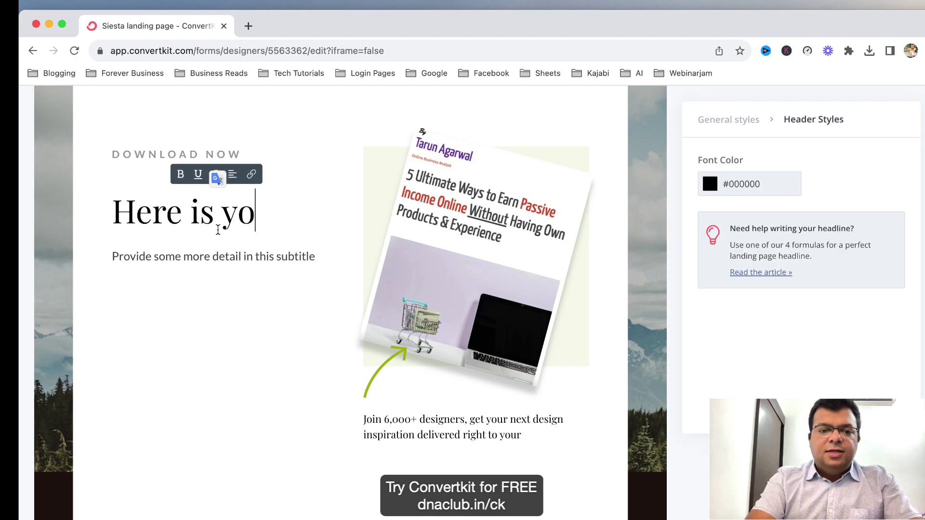
pyautogui.write('ur e-book')
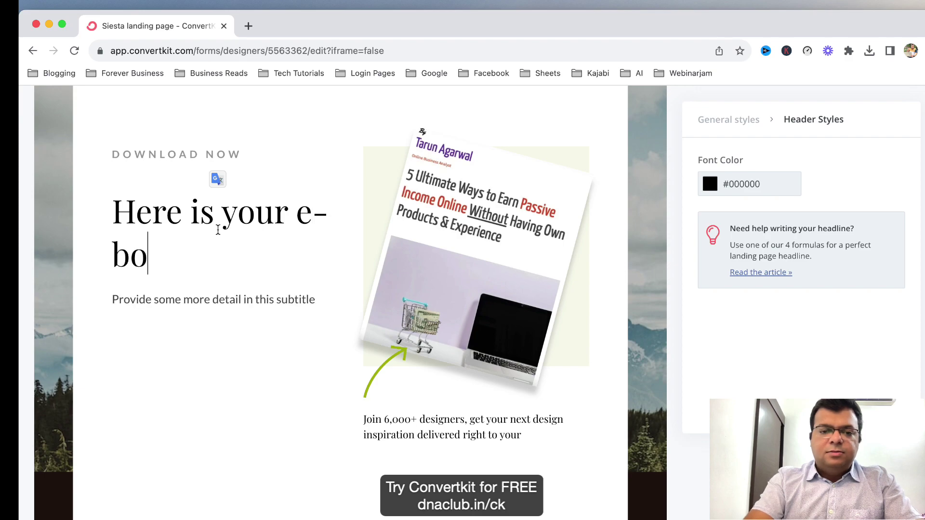
# Delete the placeholder subtitle beneath the Thank You page's main heading.
pyautogui.tripleClick(203, 295)
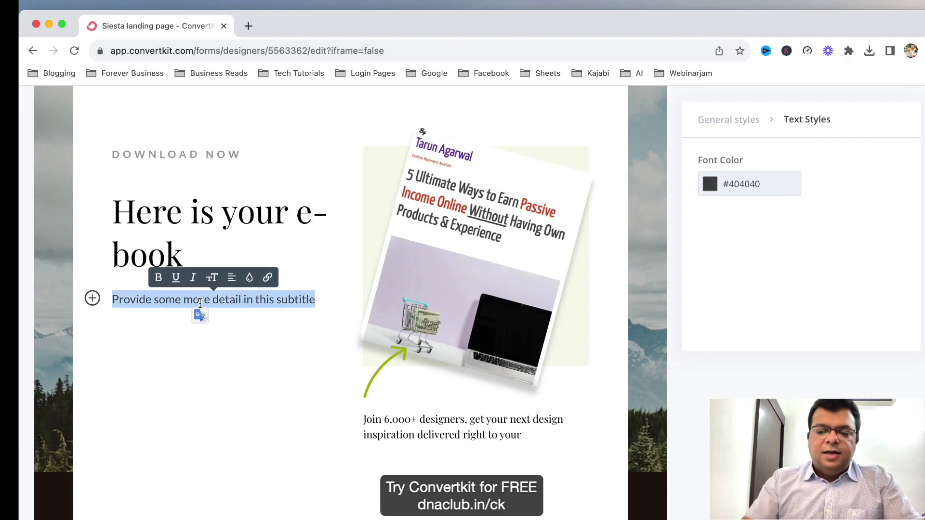
pyautogui.press('BackSpace')
pyautogui.write('Click on')
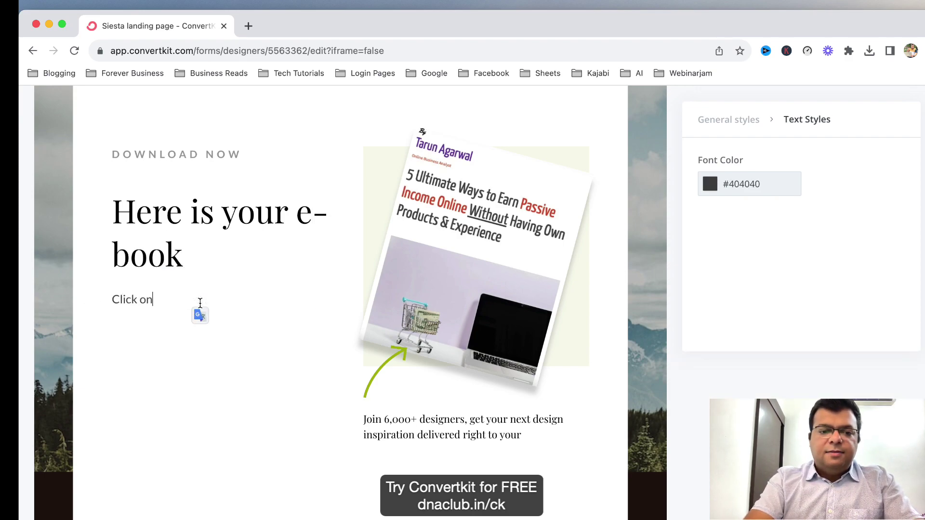
pyautogui.press('BackSpace')
pyautogui.press('BackSpace')
pyautogui.press('BackSpace')
pyautogui.press('BackSpace')
pyautogui.press('BackSpace')
pyautogui.press('BackSpace')
pyautogui.press('BackSpace')
pyautogui.press('BackSpace')
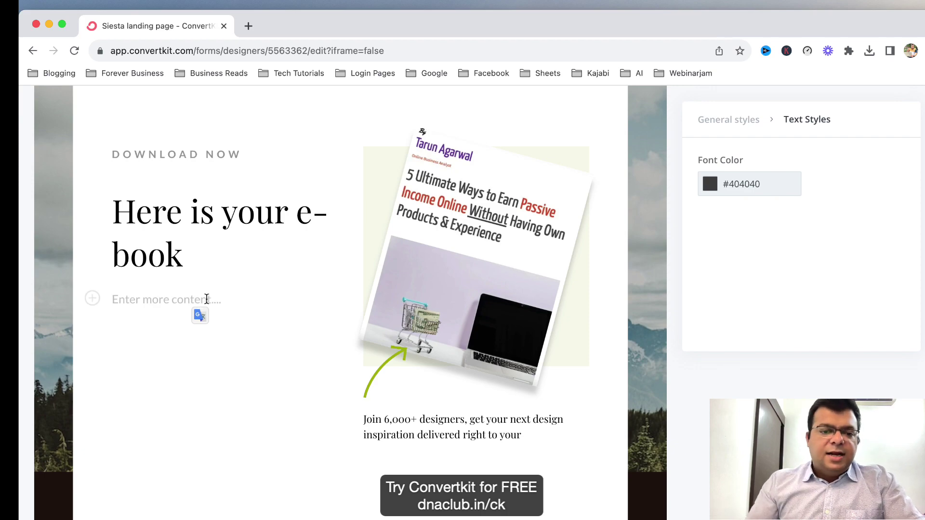
# Insert the file "network marketing tools.png" from the Downloads folder into the empty line beneath the "Here is your e-book" heading.
pyautogui.click(93, 299)
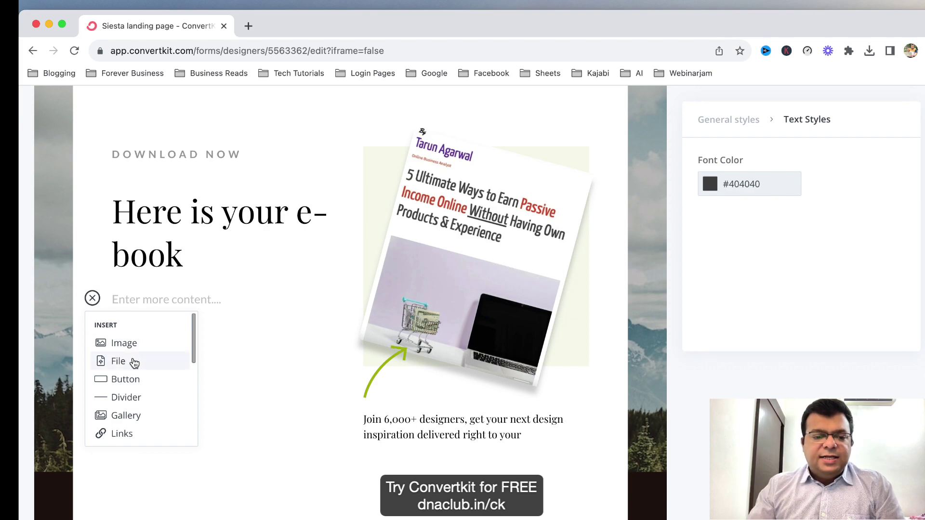
pyautogui.click(134, 363)
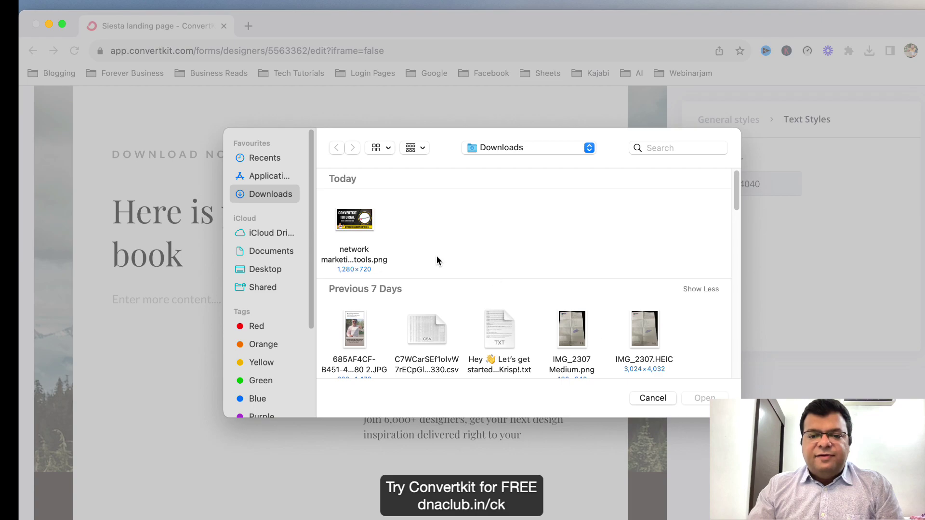
pyautogui.click(363, 223)
pyautogui.click(703, 398)
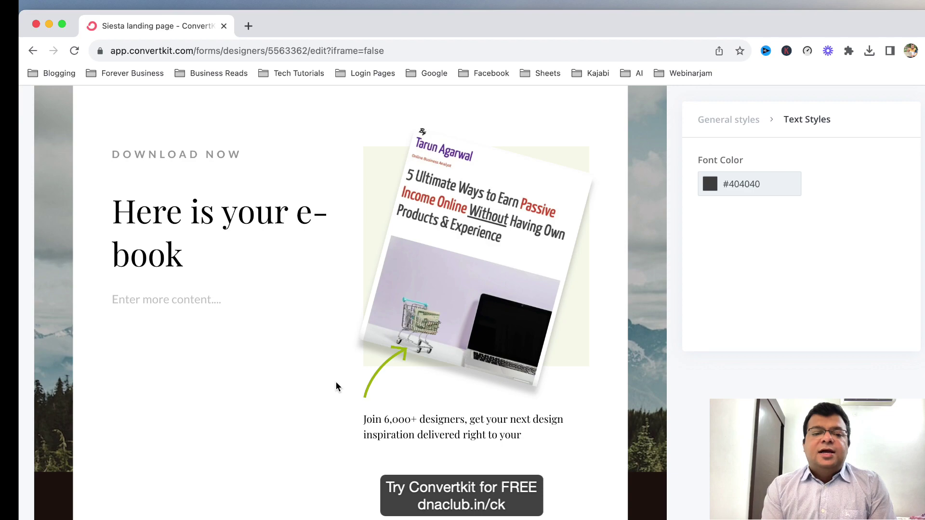
pyautogui.write('network marketing tools.png')
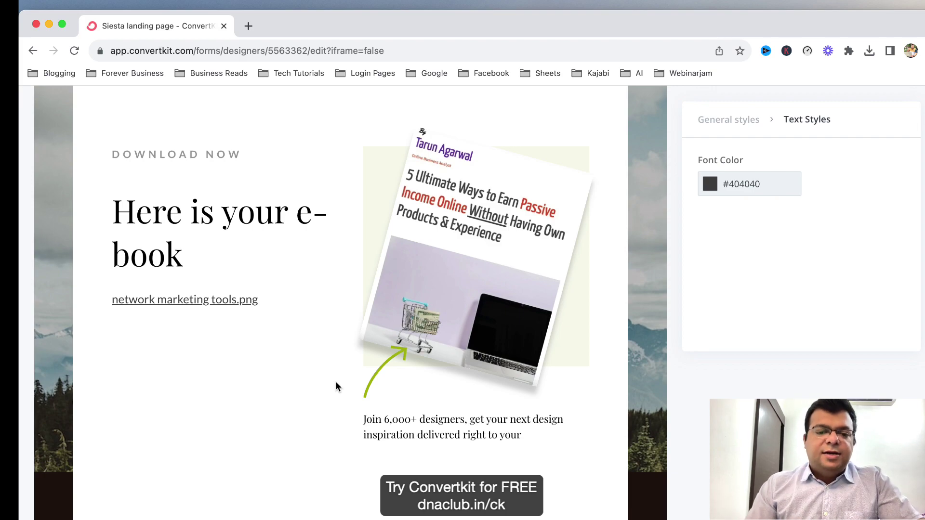
pyautogui.scroll(-4, 336, 384)
pyautogui.scroll(5, 357, 397)
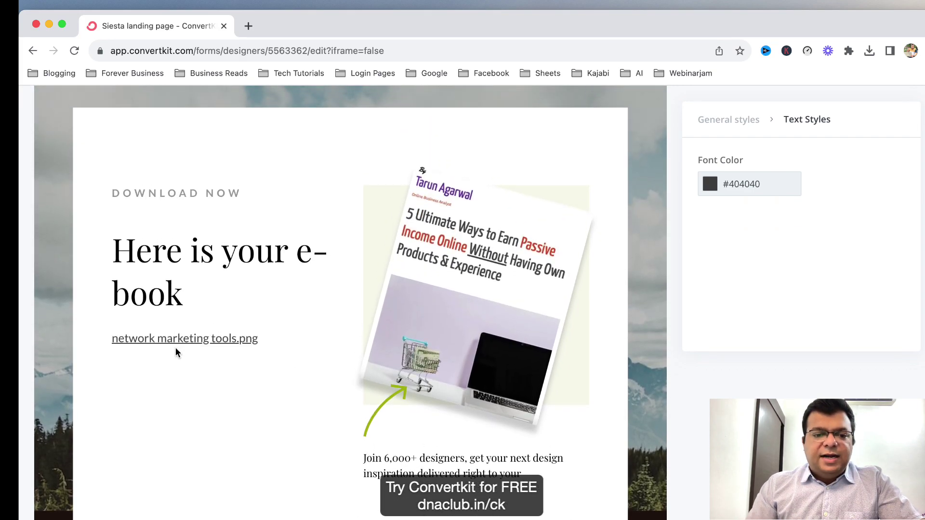
# Delete the placeholder heading and paragraph in the Thank You page's lower section, and save the page.
pyautogui.scroll(-5, 322, 378)
pyautogui.scroll(-4, 322, 379)
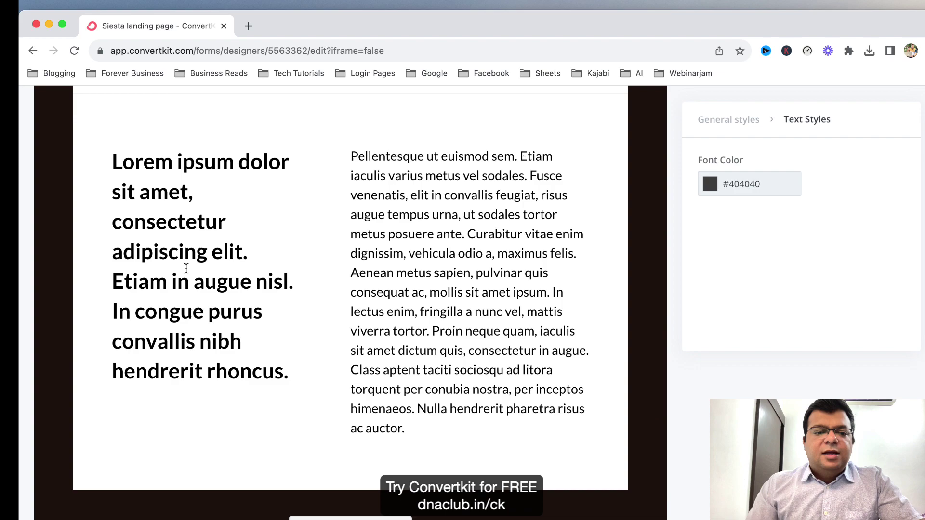
pyautogui.tripleClick(181, 383)
pyautogui.press('BackSpace')
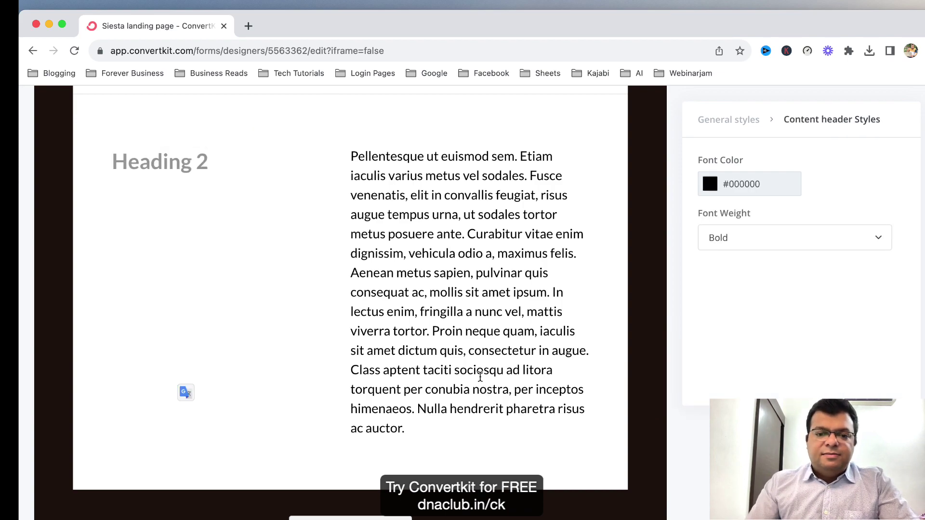
pyautogui.tripleClick(475, 332)
pyautogui.press('BackSpace')
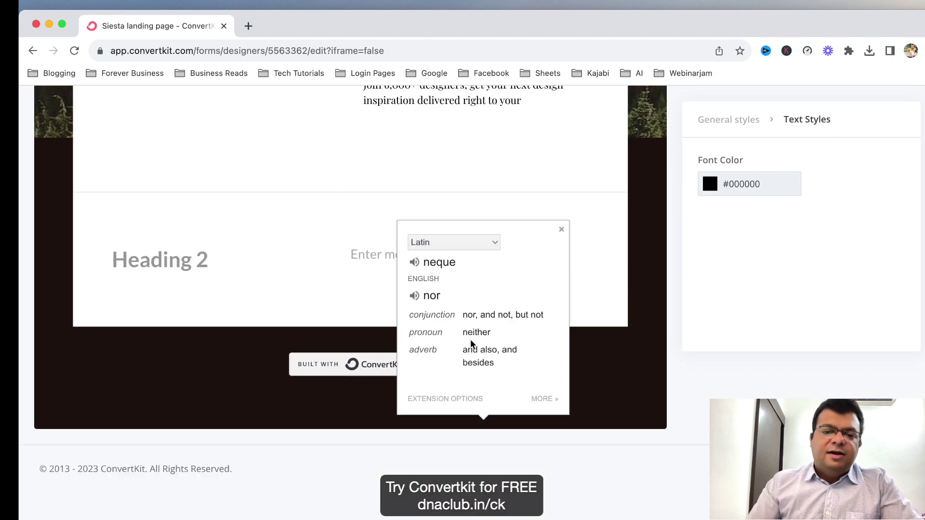
pyautogui.scroll(5, 211, 275)
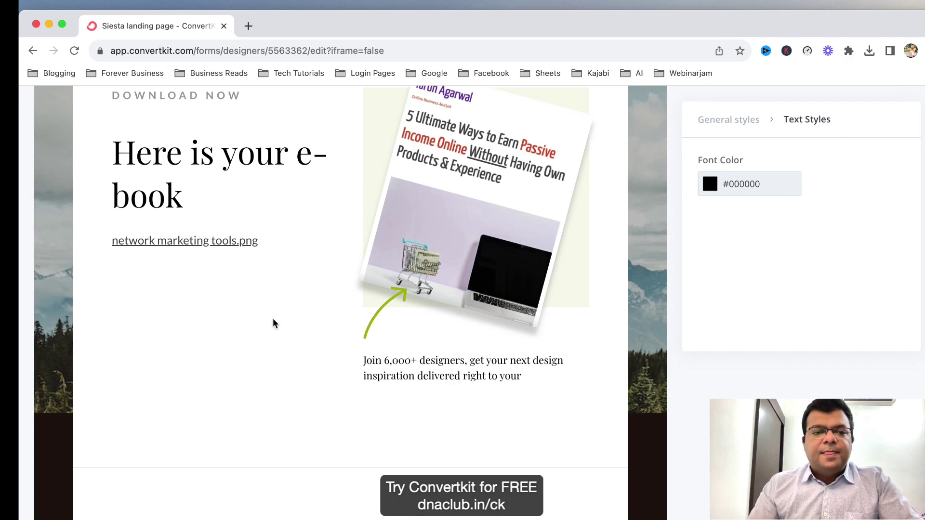
pyautogui.scroll(4, 289, 322)
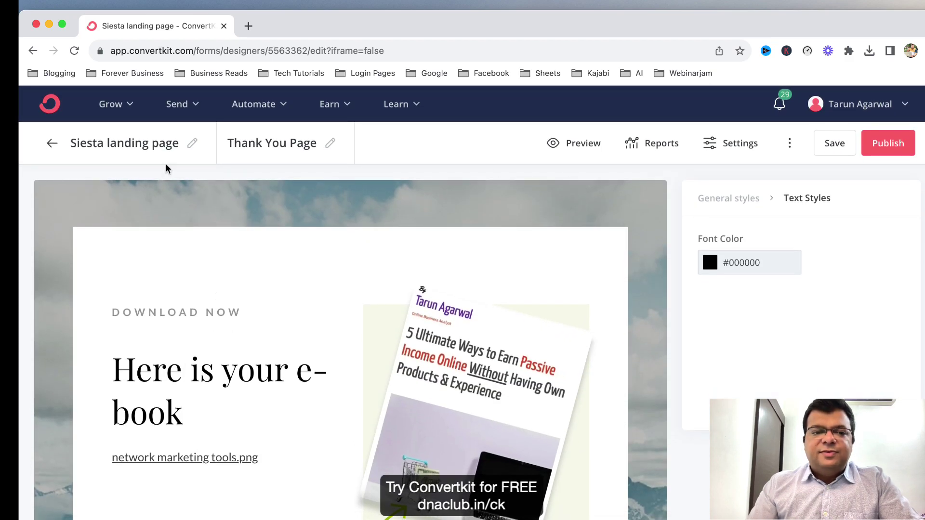
pyautogui.click(842, 145)
# Review the main Siesta landing page and the Thank You page with its file link in the editor.
pyautogui.click(130, 150)
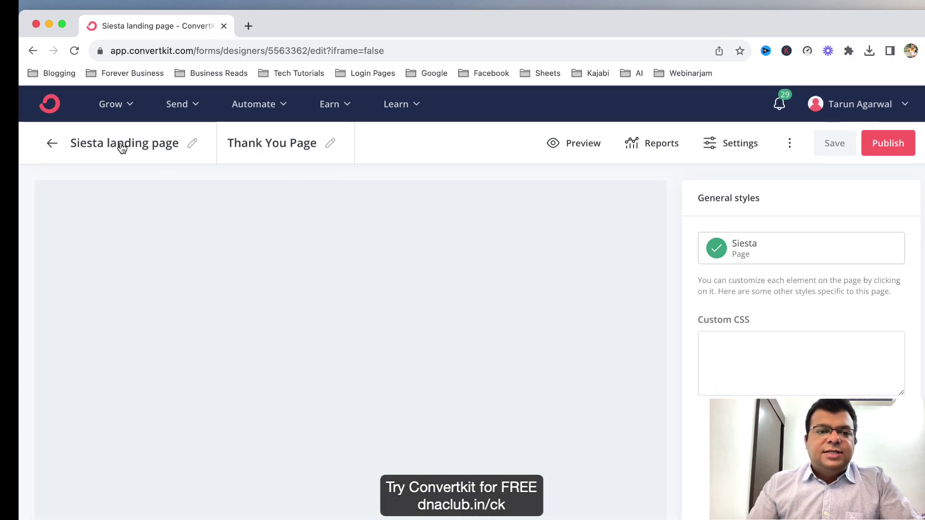
pyautogui.scroll(-4, 377, 311)
pyautogui.scroll(4, 377, 311)
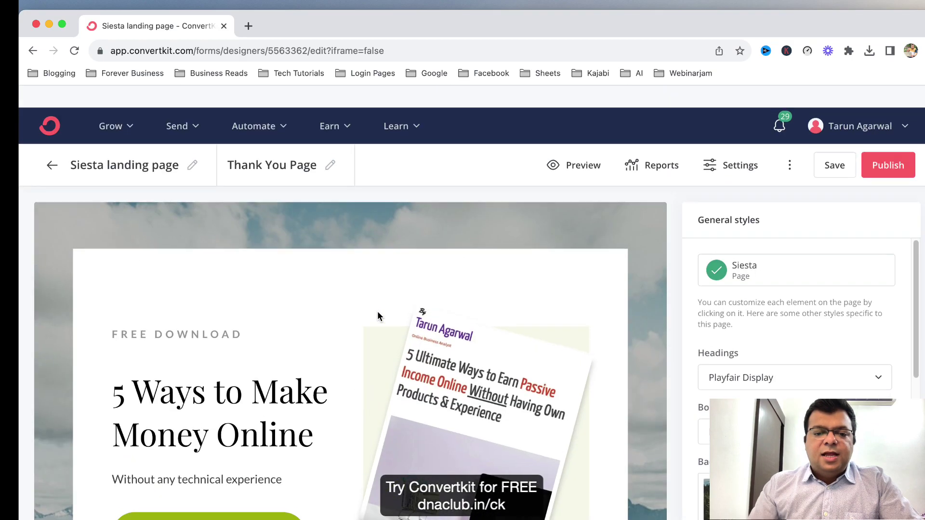
pyautogui.click(285, 144)
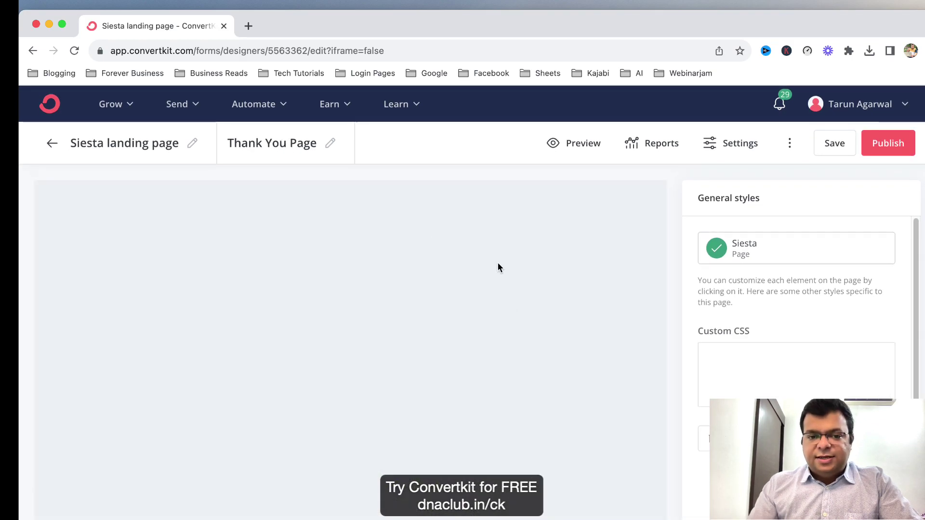
pyautogui.scroll(-2, 191, 355)
pyautogui.scroll(-3, 191, 354)
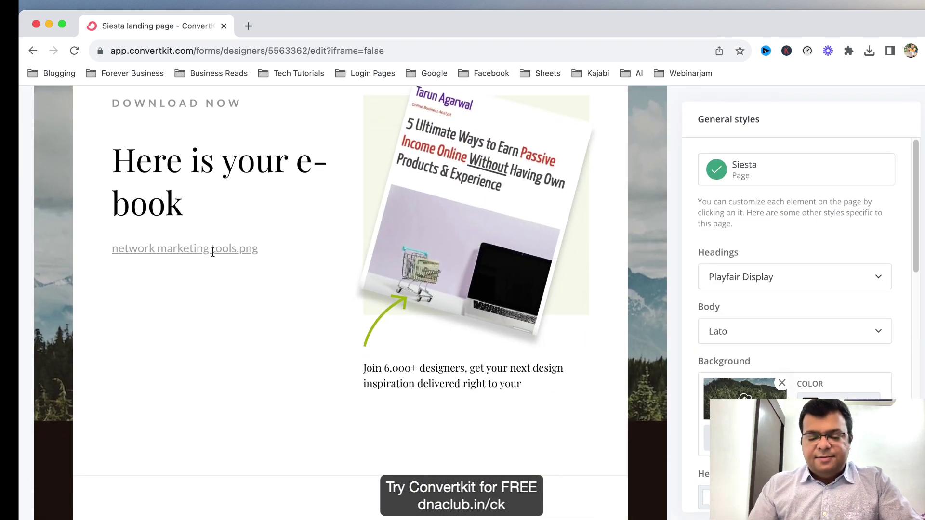
pyautogui.scroll(5, 213, 251)
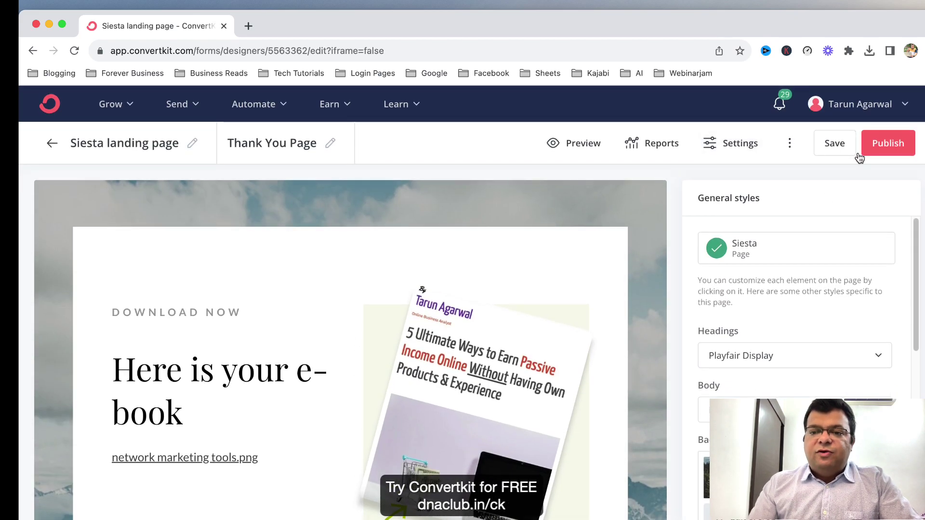
# In the landing page settings, redirect new subscribers to the thank you page and turn off the incentive email.
pyautogui.click(748, 144)
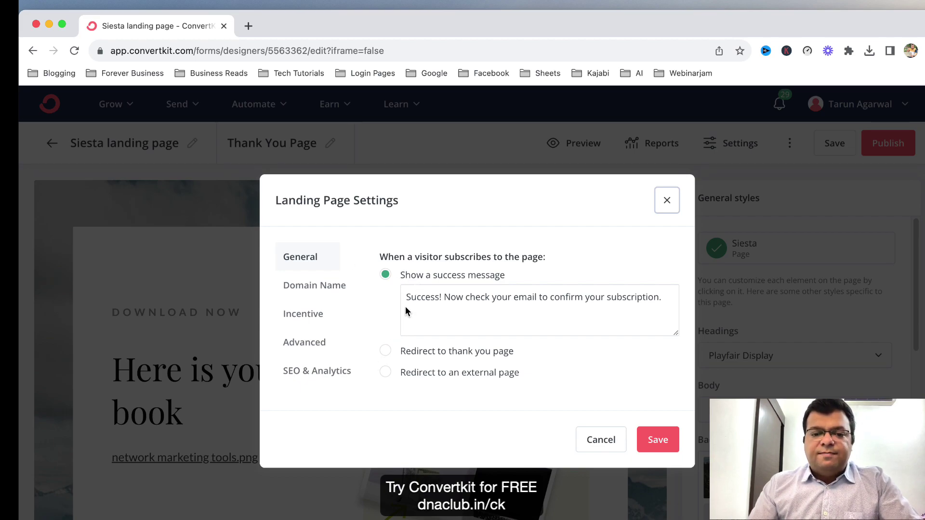
pyautogui.click(387, 354)
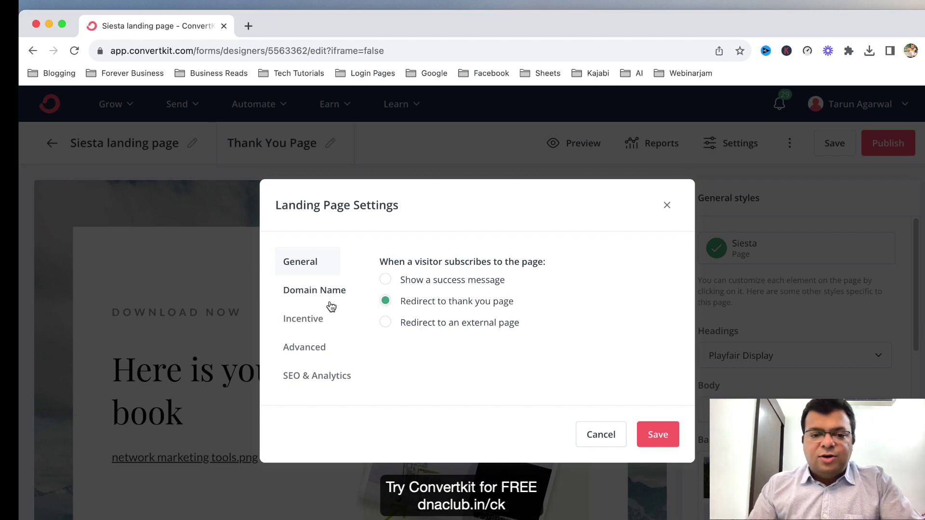
pyautogui.click(308, 319)
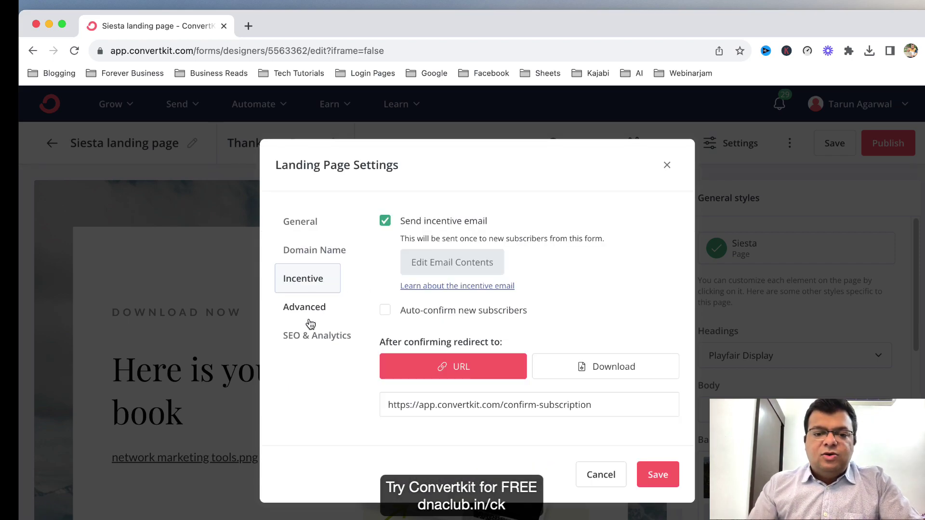
pyautogui.click(384, 222)
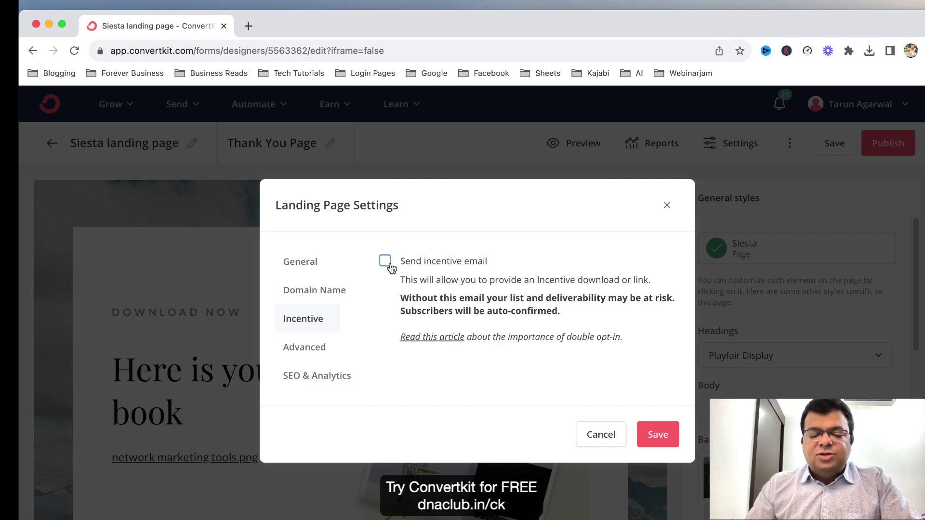
# Enable sending subscriber data to the thank you page in the advanced settings, and save the settings and the page.
pyautogui.click(324, 350)
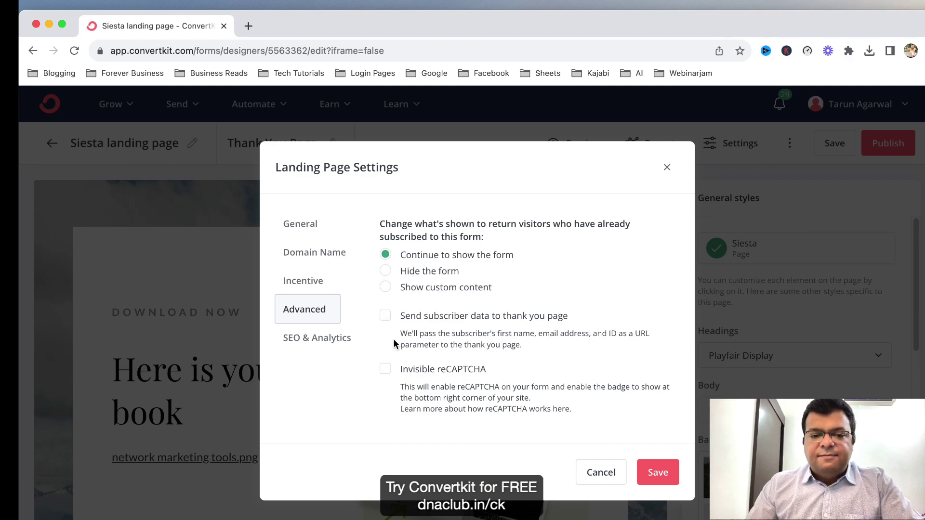
pyautogui.click(386, 316)
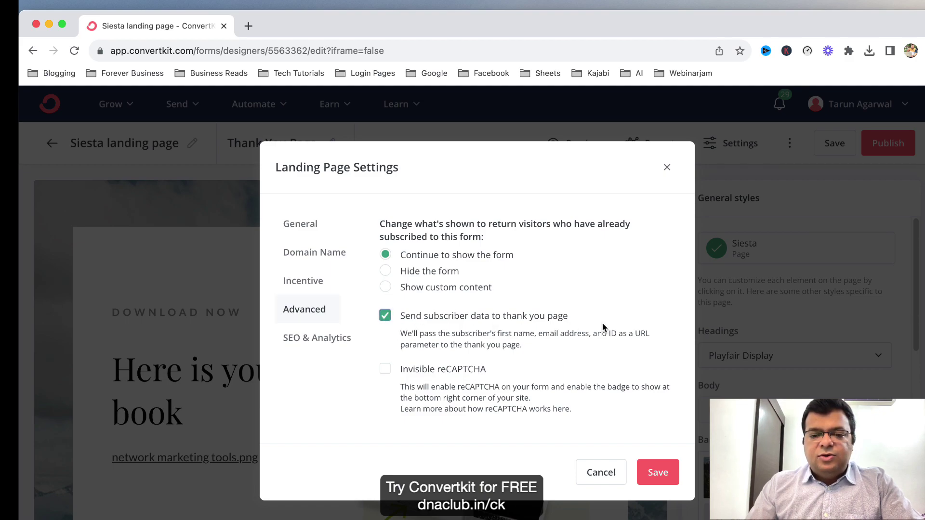
pyautogui.click(657, 473)
pyautogui.click(847, 147)
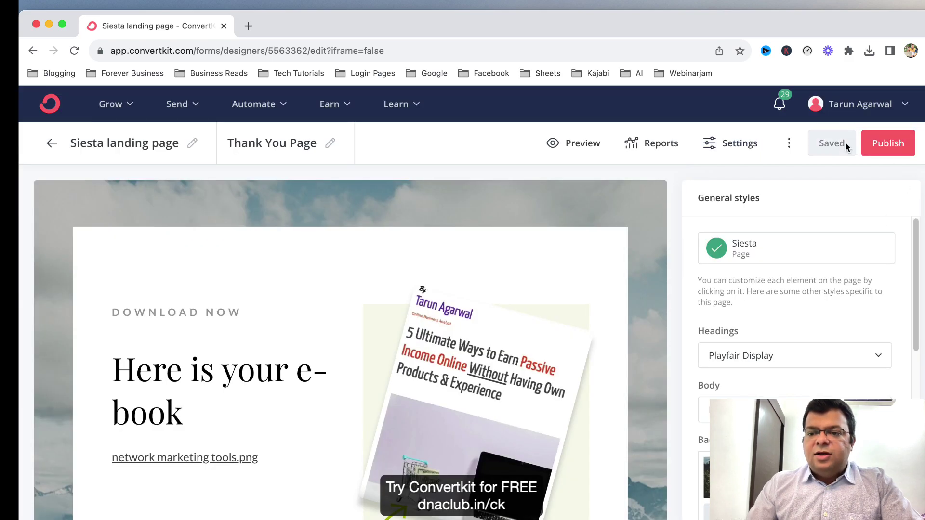
# Publish the landing page, copy its share URL and open it in a new browser tab.
pyautogui.click(885, 142)
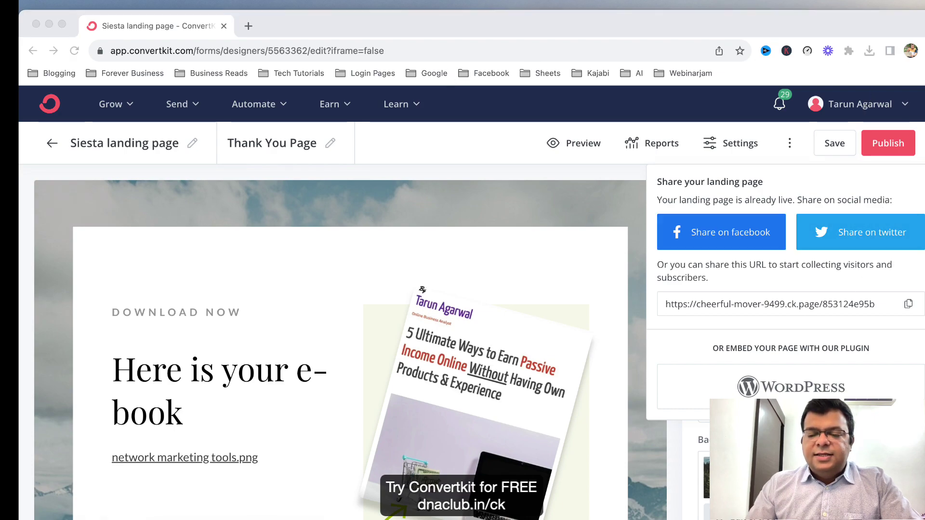
pyautogui.click(908, 305)
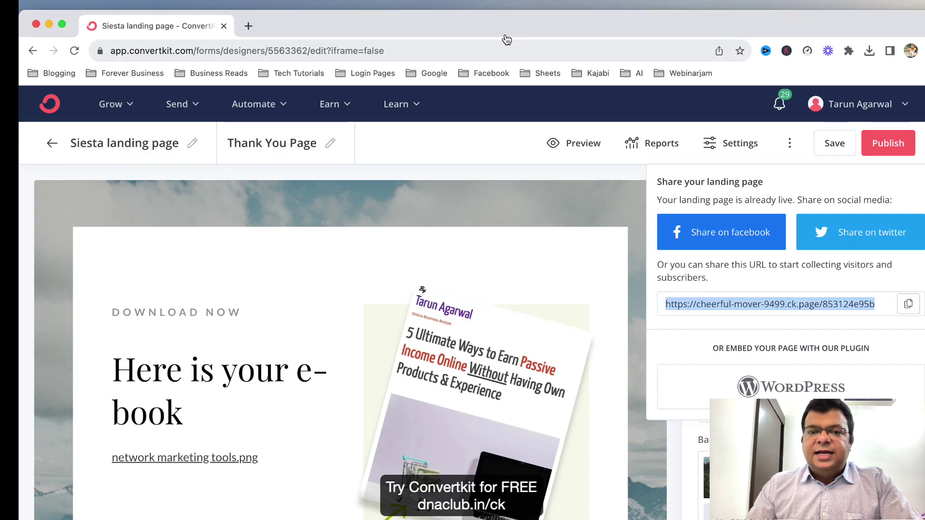
pyautogui.click(251, 27)
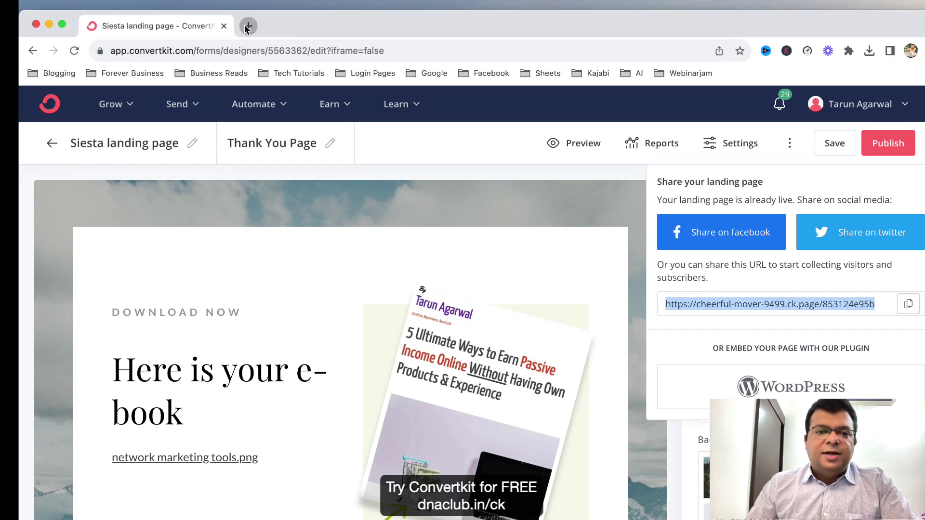
pyautogui.press('super+v')
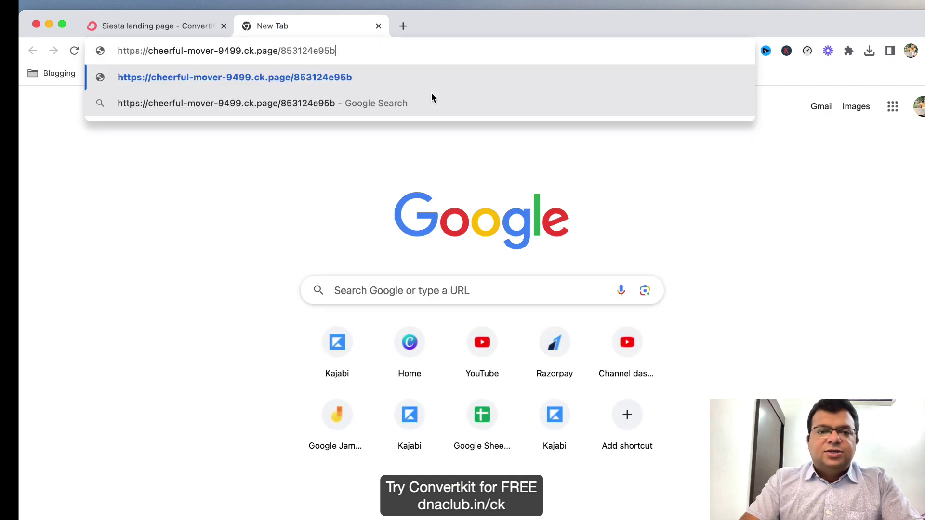
pyautogui.press('Return')
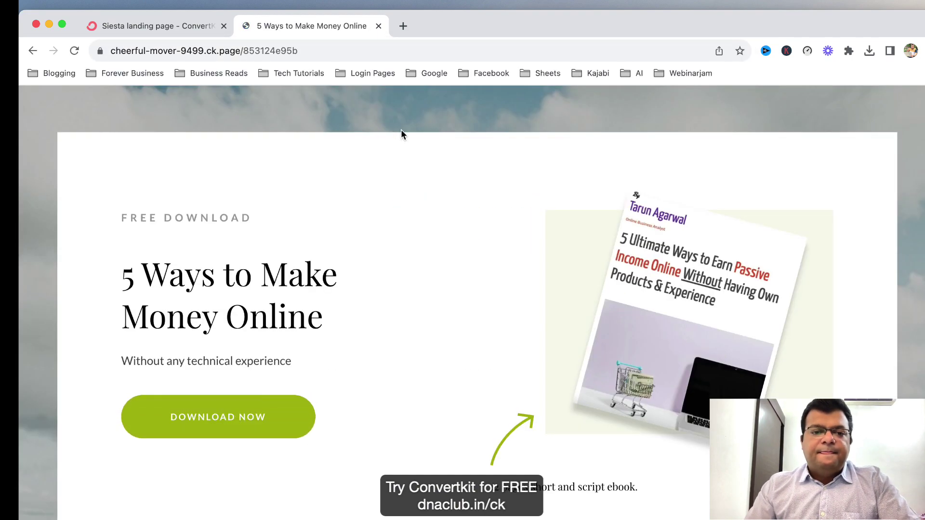
# Examine the live landing page from its header to the sign-up form with name, email and WhatsApp number fields.
pyautogui.scroll(-3, 482, 207)
pyautogui.scroll(-10, 535, 245)
pyautogui.scroll(7, 694, 292)
pyautogui.scroll(10, 696, 291)
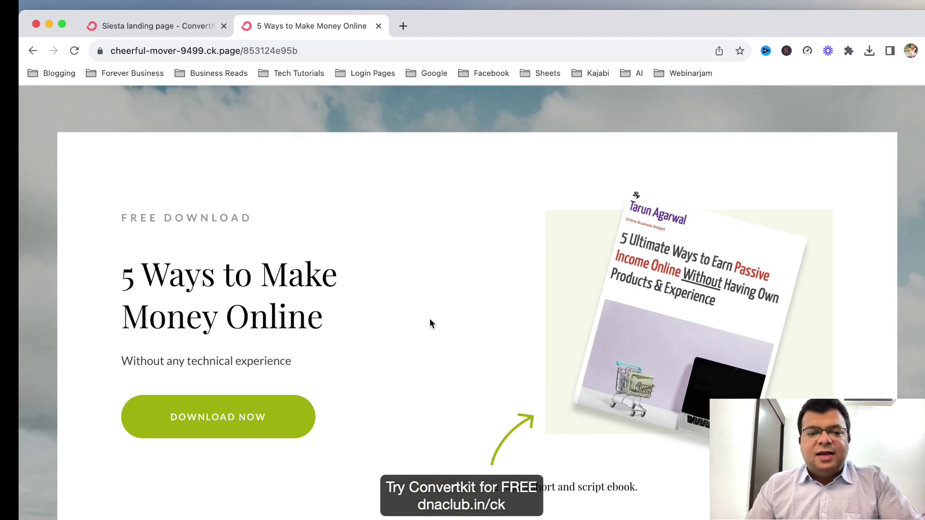
pyautogui.scroll(-10, 418, 326)
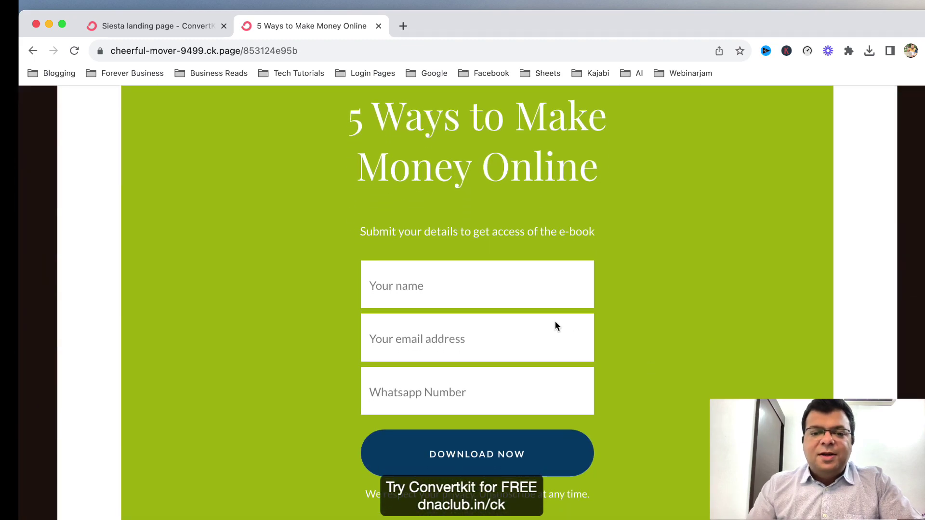
pyautogui.click(449, 285)
pyautogui.click(802, 303)
pyautogui.scroll(10, 792, 276)
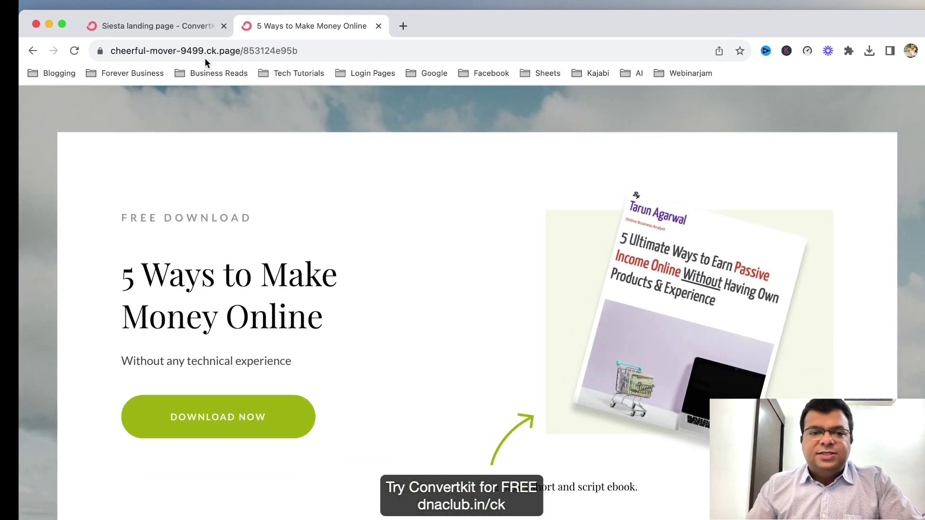
# Save the landing page in the editor, return to the Landing Pages & Forms overview and look through its entries.
pyautogui.click(159, 26)
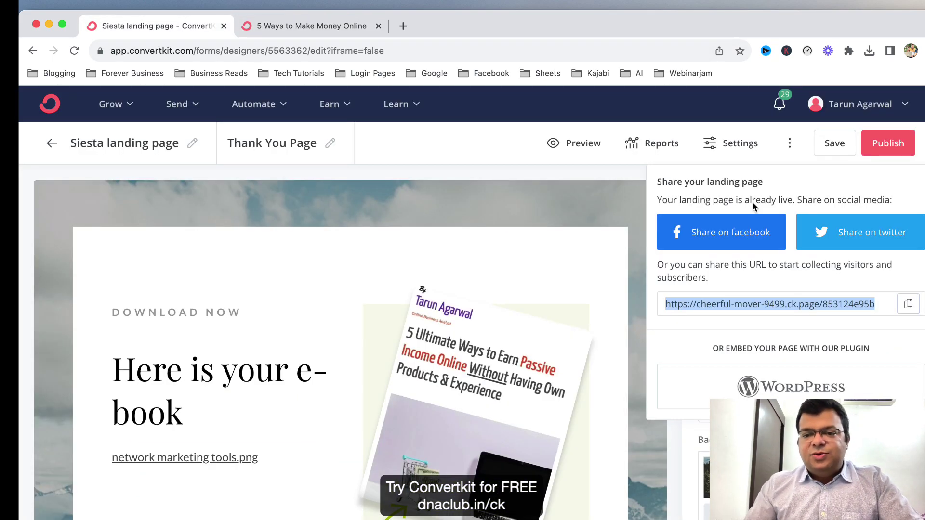
pyautogui.click(835, 144)
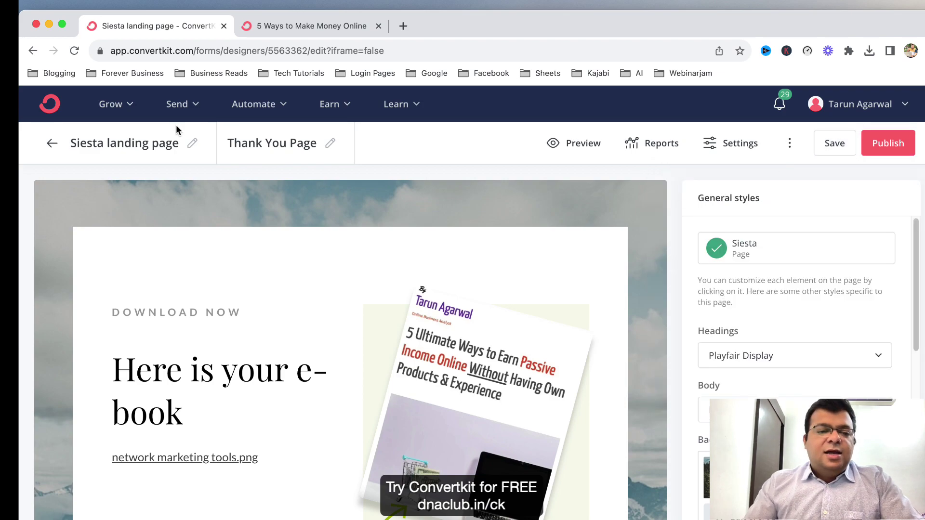
pyautogui.click(52, 144)
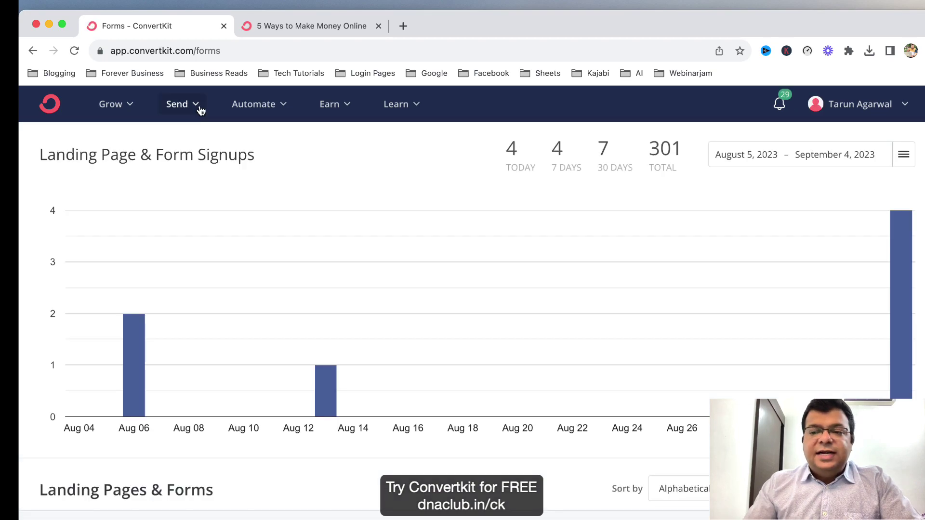
pyautogui.scroll(-10, 409, 328)
pyautogui.scroll(-2, 404, 324)
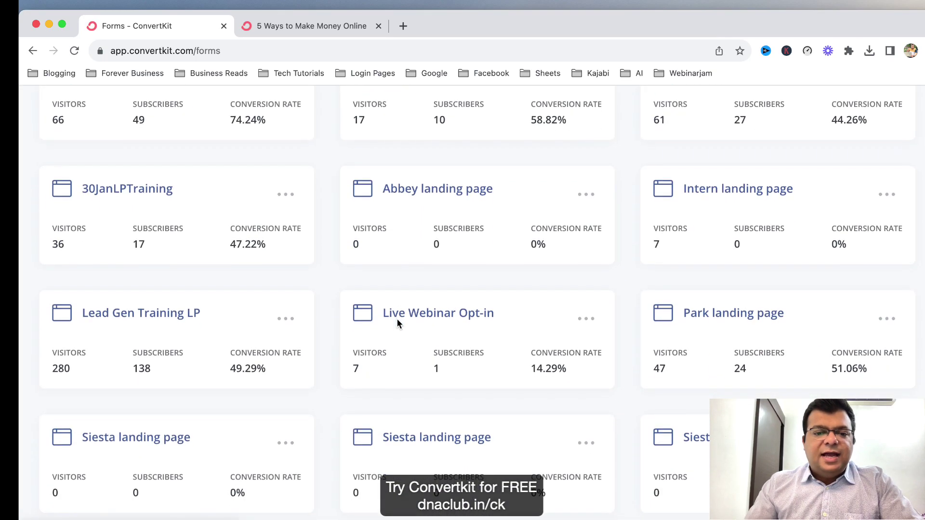
pyautogui.scroll(15, 268, 176)
# Open the Subscribers page and look through the list of subscribers.
pyautogui.click(116, 104)
pyautogui.click(178, 170)
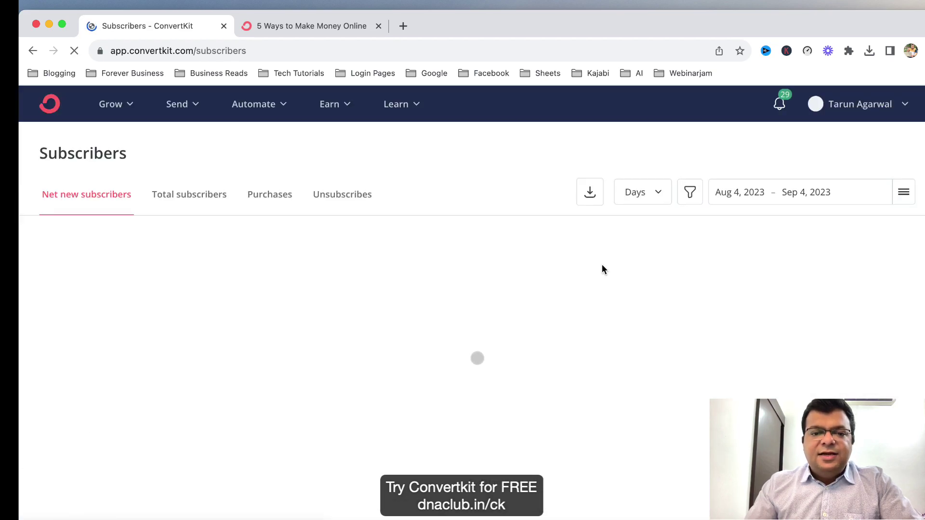
pyautogui.scroll(-8, 391, 372)
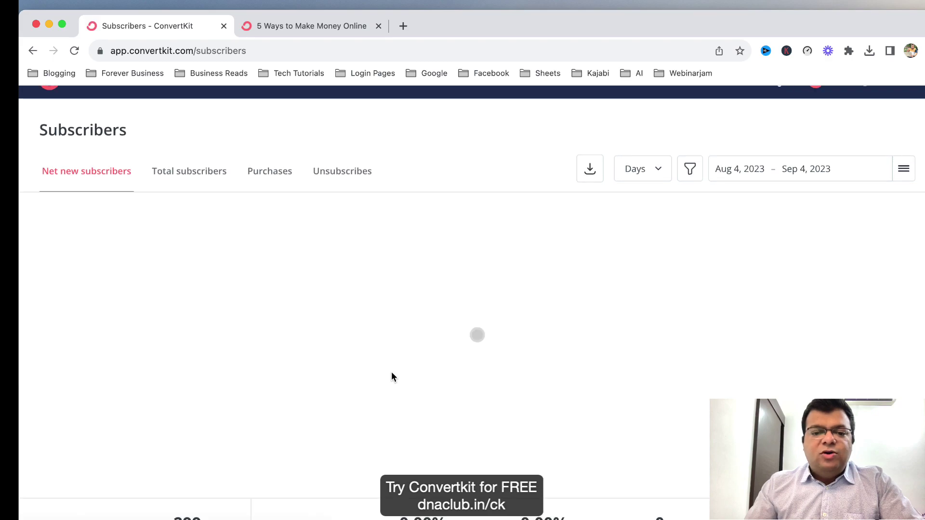
pyautogui.scroll(-12, 439, 334)
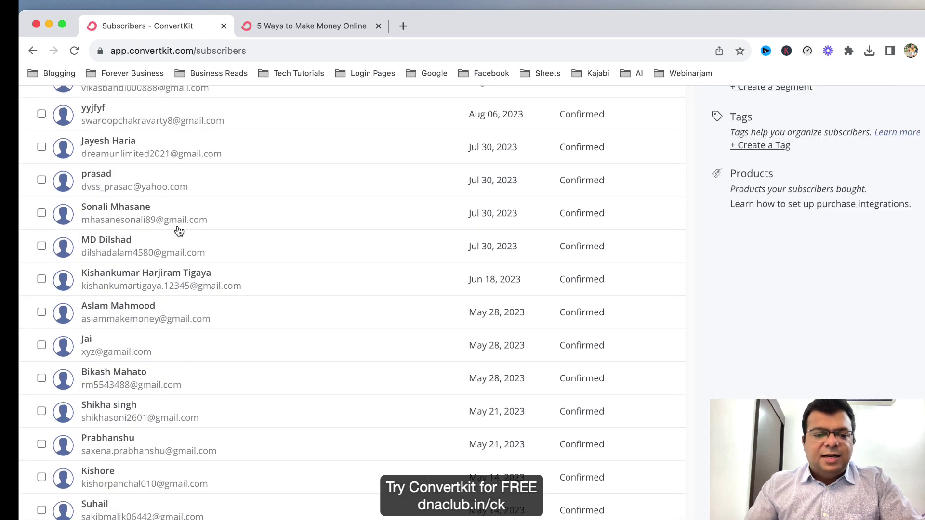
pyautogui.scroll(-7, 339, 357)
pyautogui.scroll(20, 339, 358)
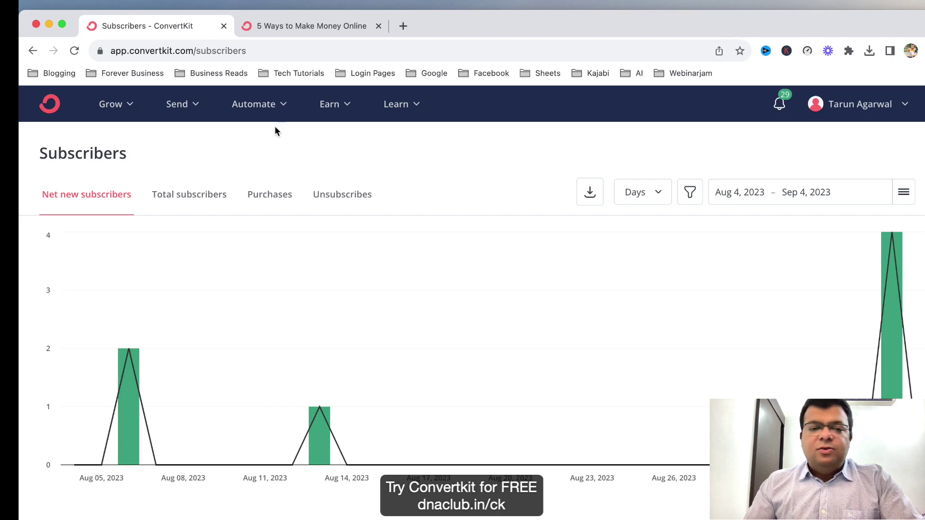
# Open the Broadcasts page listing all email broadcasts.
pyautogui.click(196, 106)
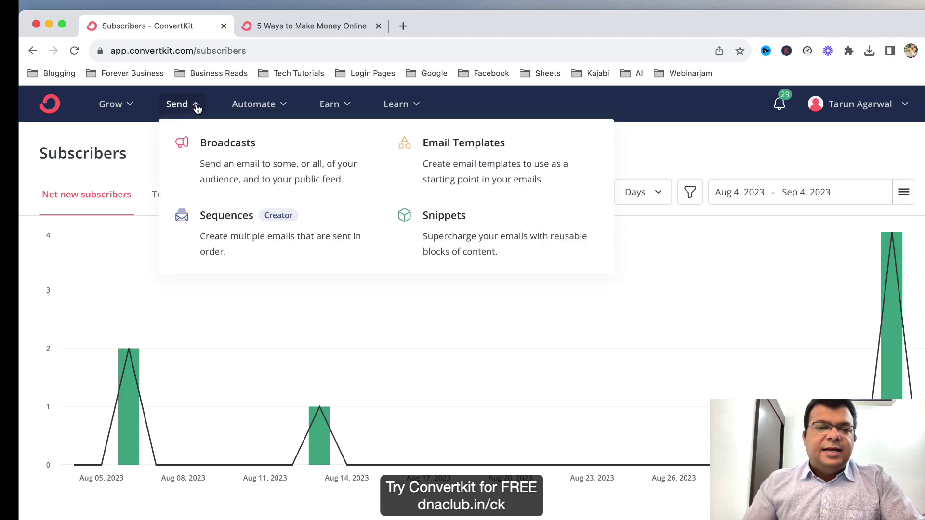
pyautogui.click(234, 164)
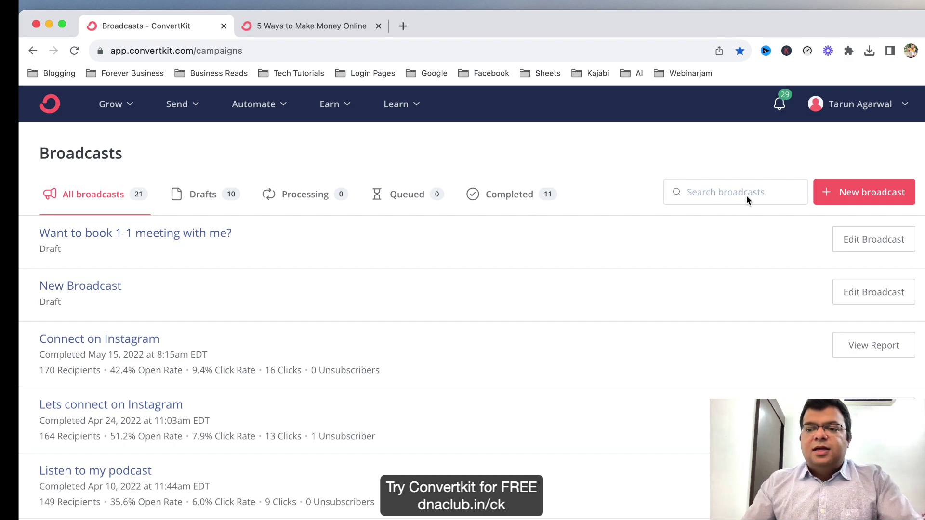
# Create a new broadcast with the subject line "Want to Book 1-1 meeting with me?".
pyautogui.click(862, 194)
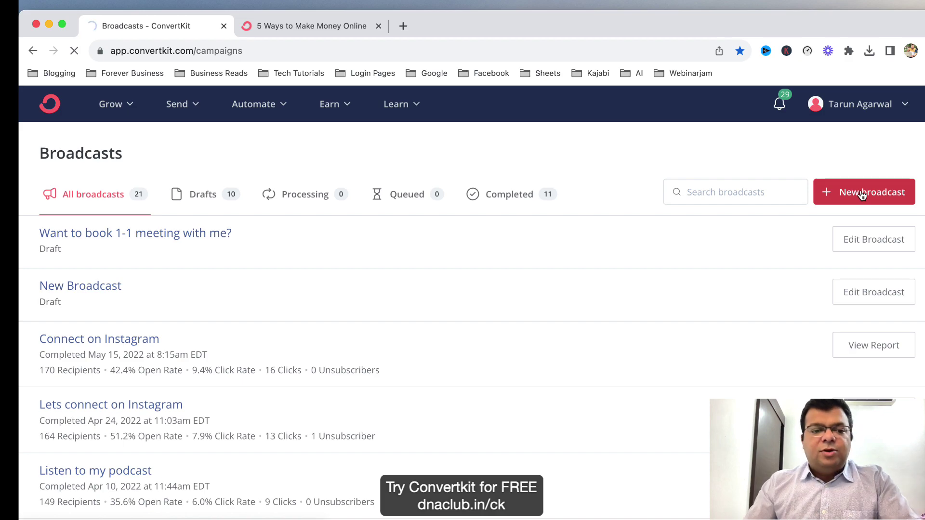
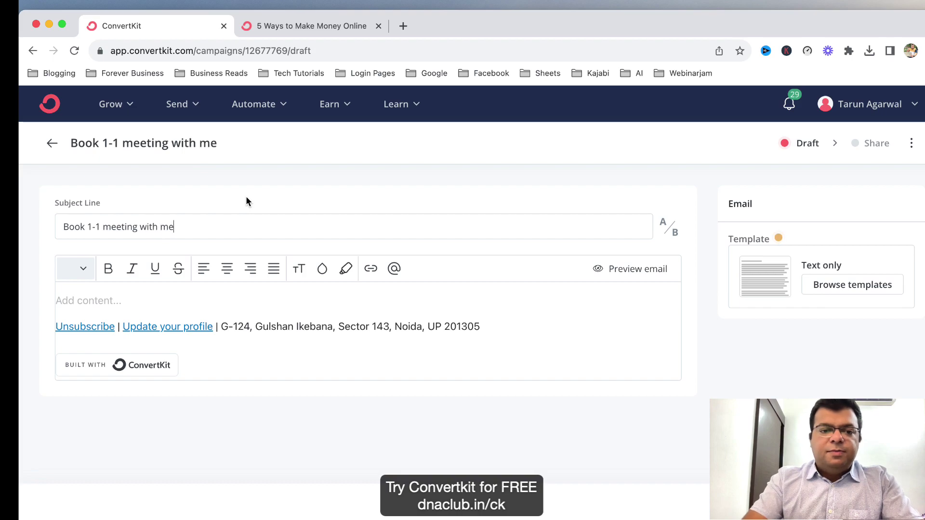
pyautogui.press('BackSpace')
pyautogui.press('super+Left')
pyautogui.write('Want to')
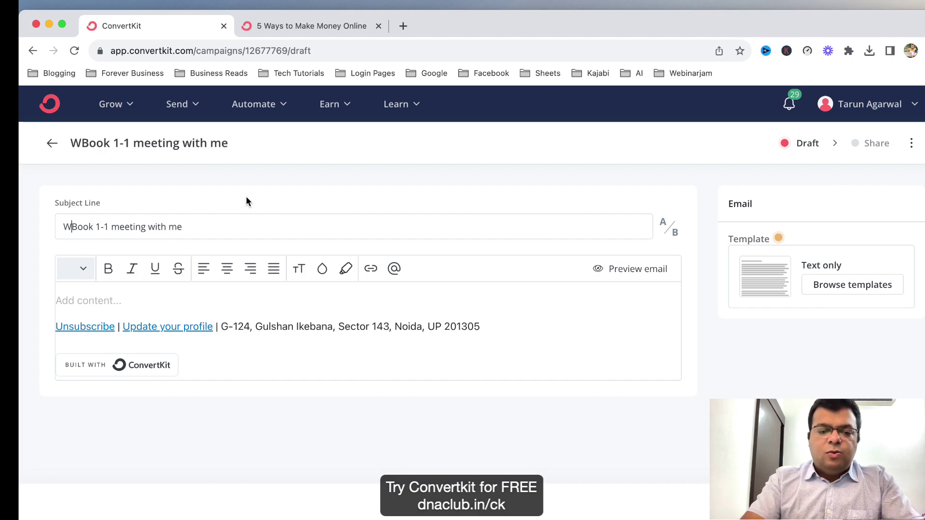
pyautogui.press('super+Right')
pyautogui.write('?')
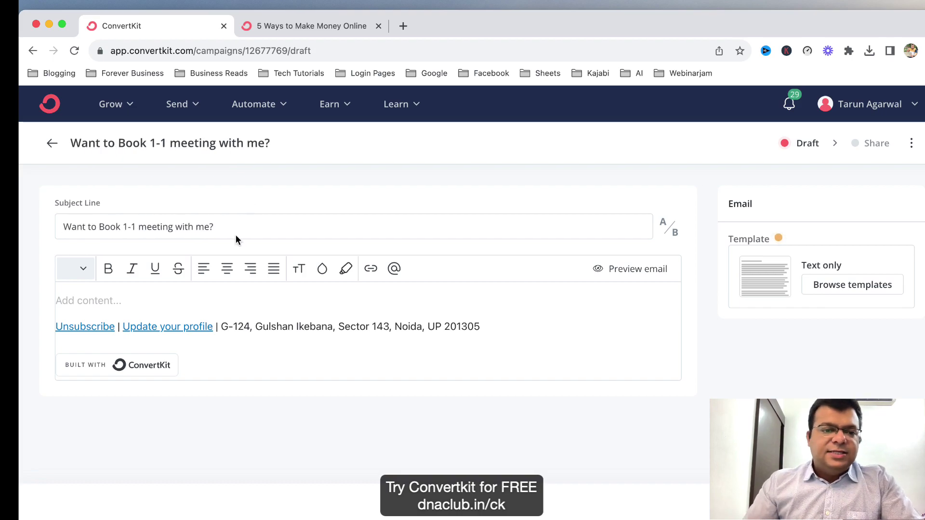
# Begin the email body with "Hi" followed by the subscriber first name personalization snippet and a comma, then start a new paragraph.
pyautogui.click(88, 300)
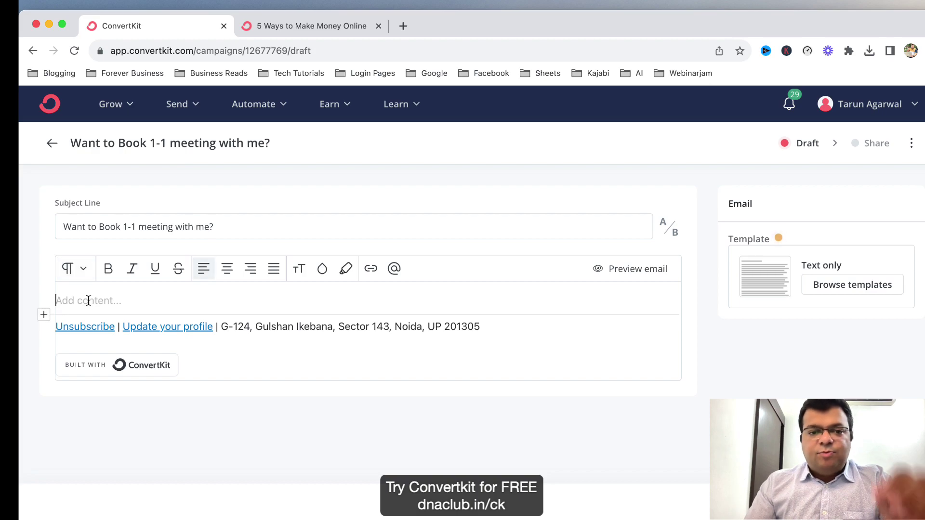
pyautogui.write('Hi')
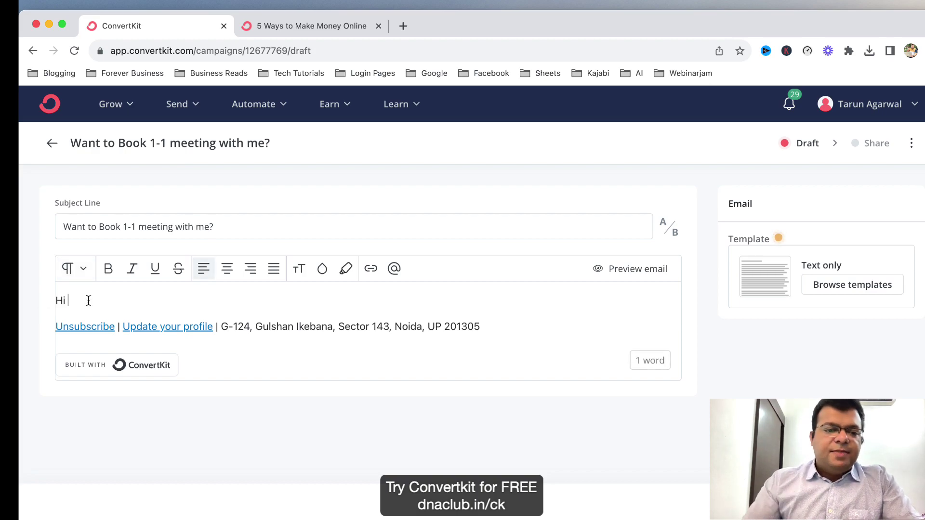
pyautogui.press('Return')
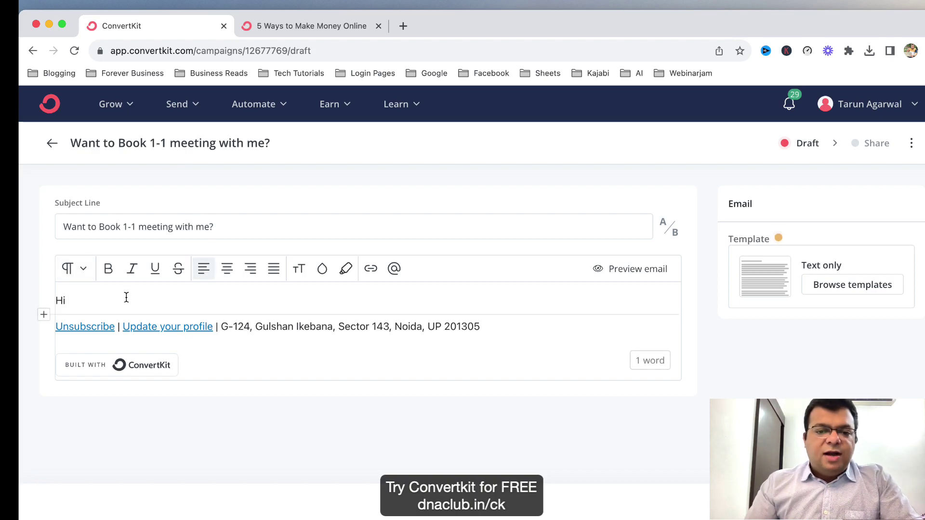
pyautogui.click(73, 301)
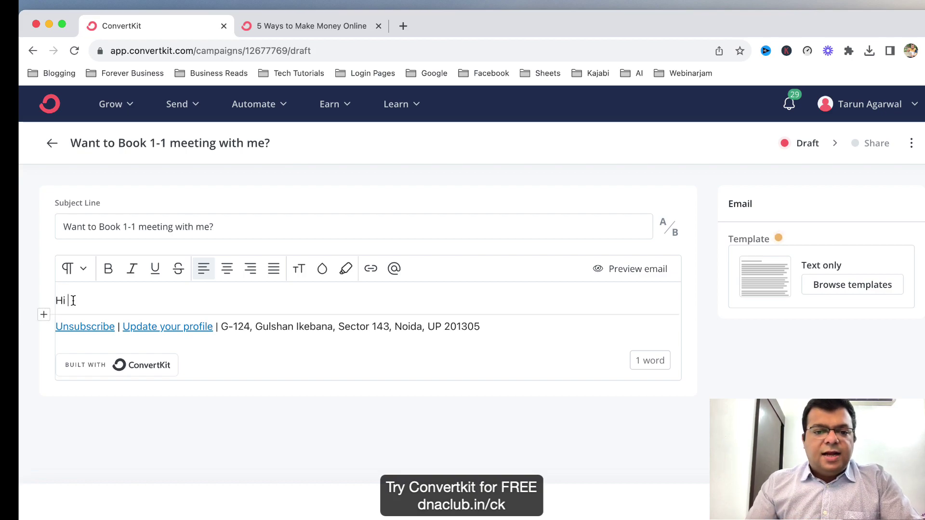
pyautogui.click(44, 315)
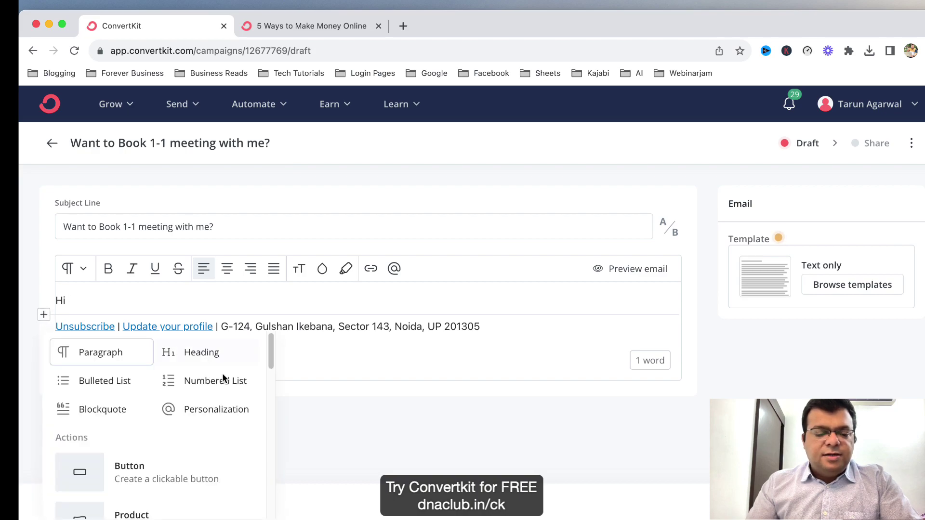
pyautogui.click(220, 420)
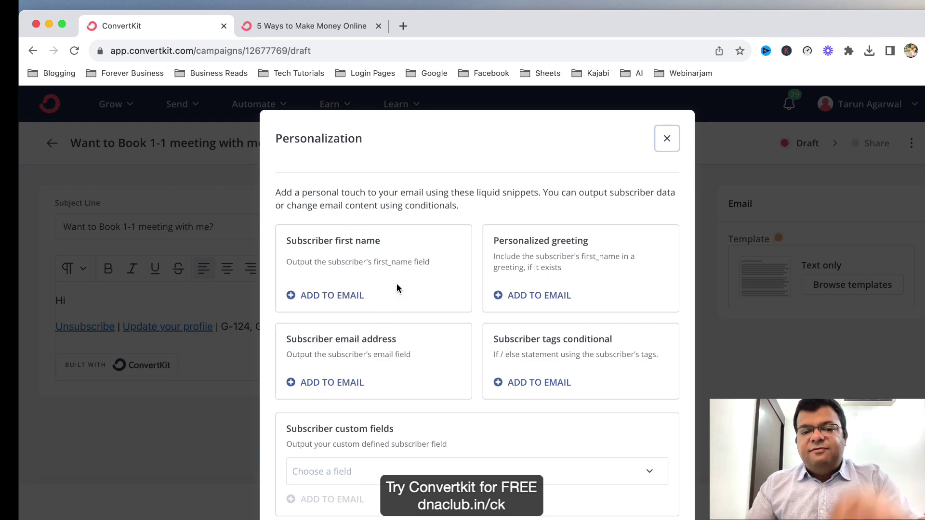
pyautogui.click(324, 295)
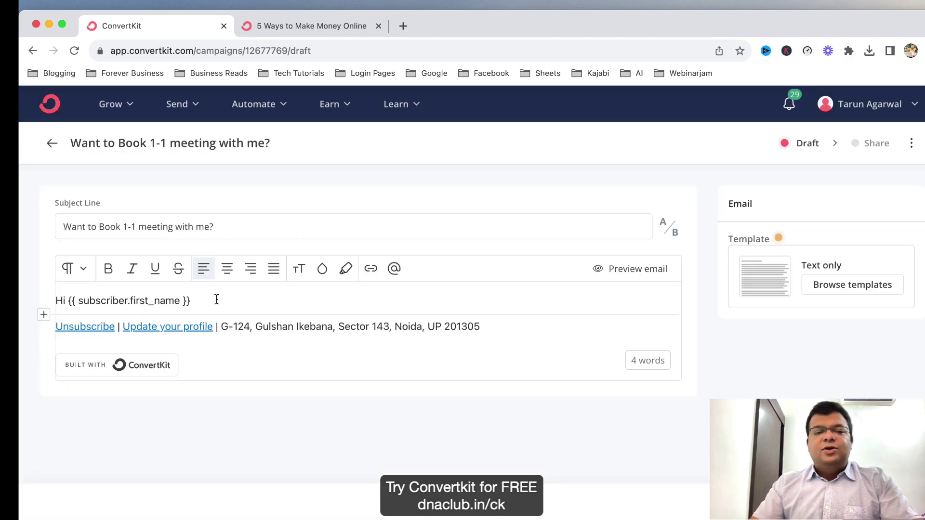
pyautogui.moveTo(82, 300); pyautogui.dragTo(200, 301)
pyautogui.click(202, 300)
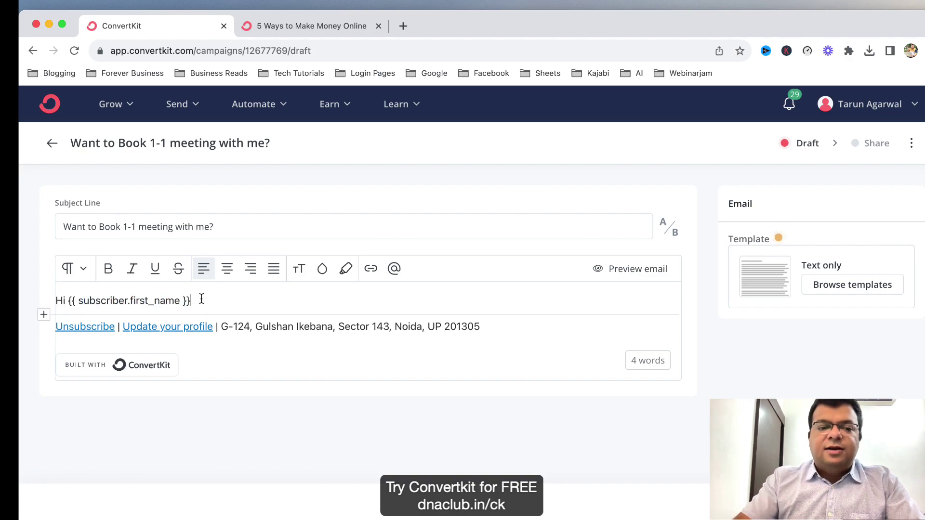
pyautogui.write(',')
pyautogui.press('Return')
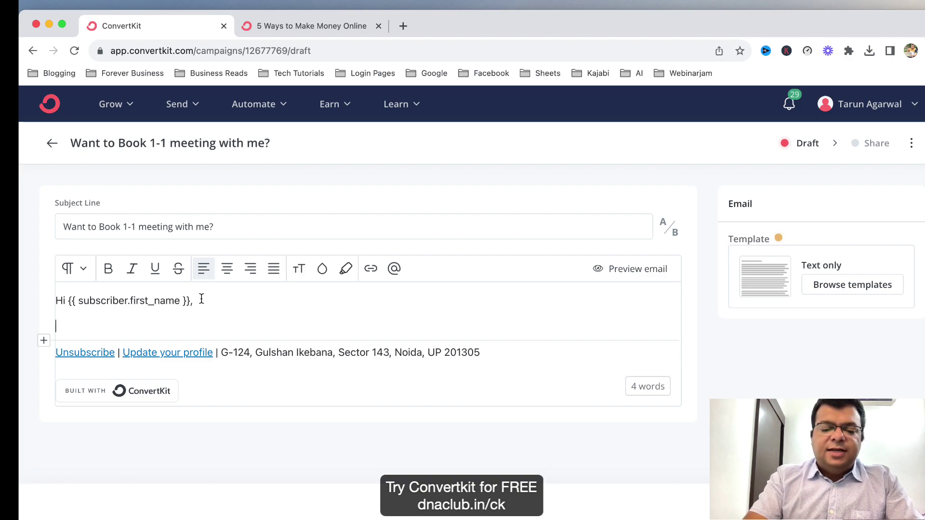
# Write the invitation asking whether the reader wants to have a free personal consultation call with me.
pyautogui.write('Do you want')
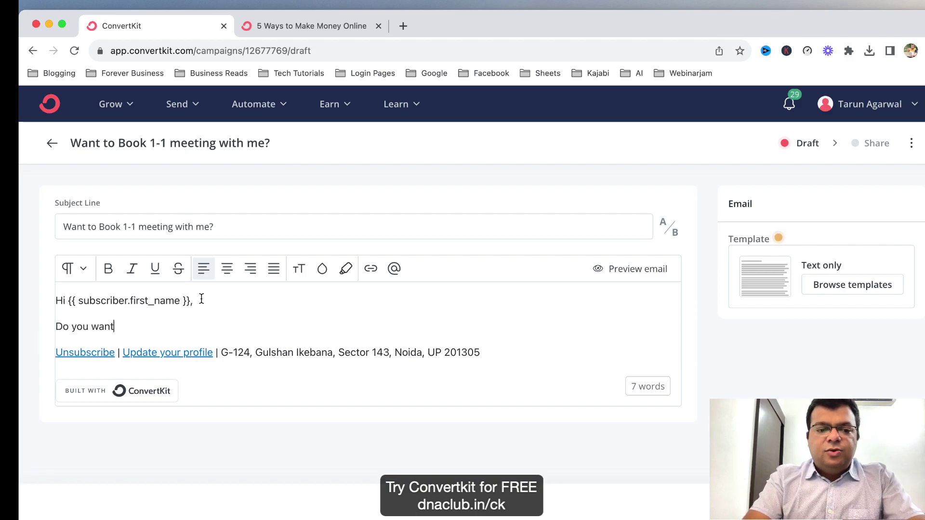
pyautogui.write(' to have a free')
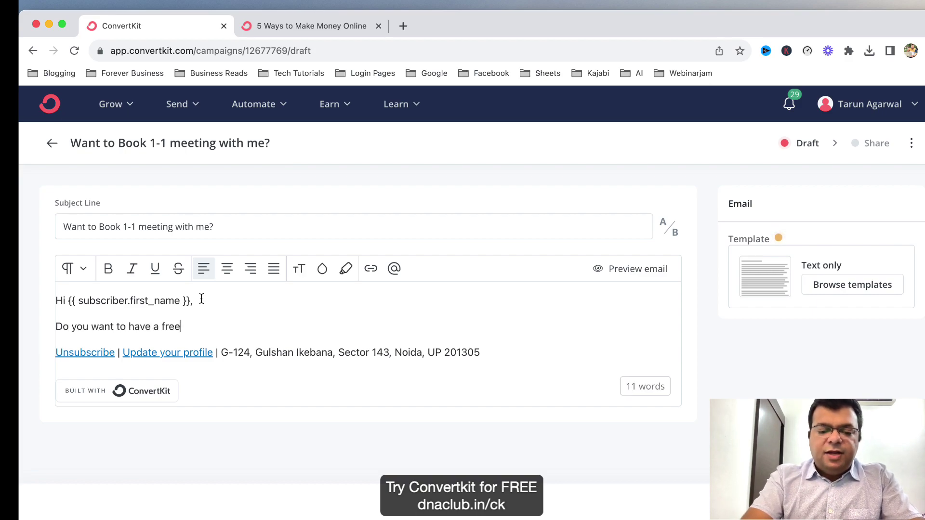
pyautogui.write(' personal con')
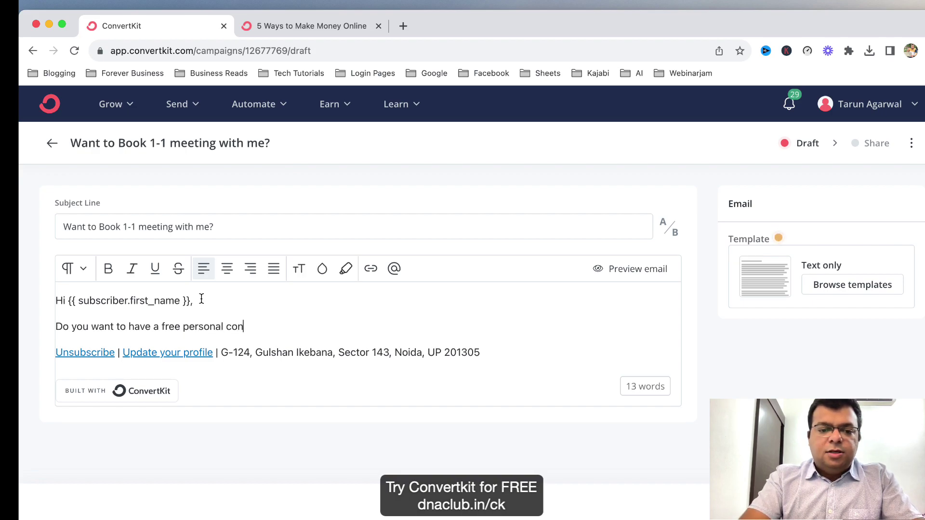
pyautogui.write('sutla')
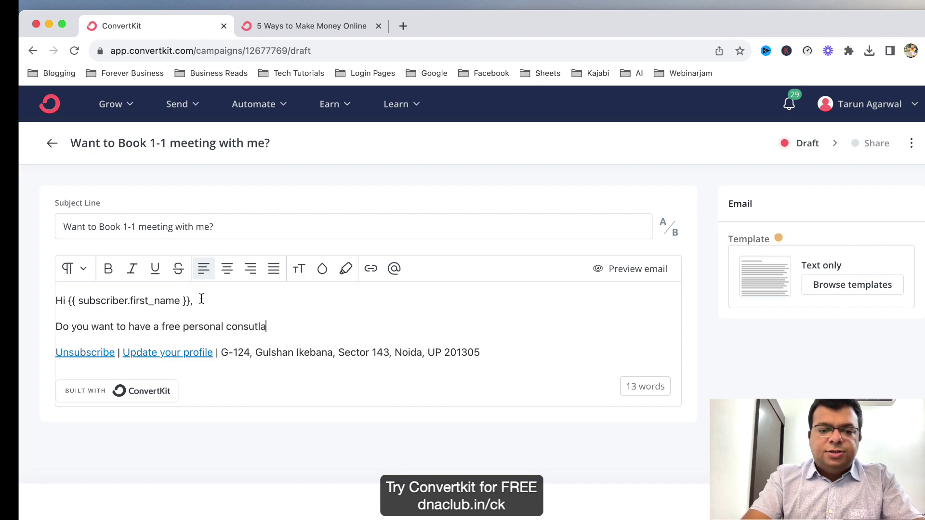
pyautogui.write(';tiontion call ')
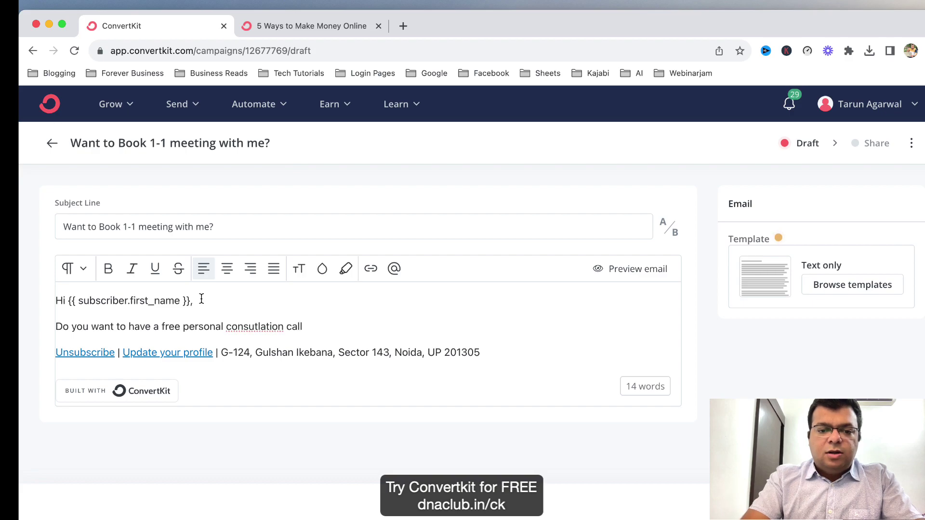
pyautogui.write('me')
pyautogui.press('BackSpace')
pyautogui.press('BackSpace')
pyautogui.press('BackSpace')
pyautogui.write('wit')
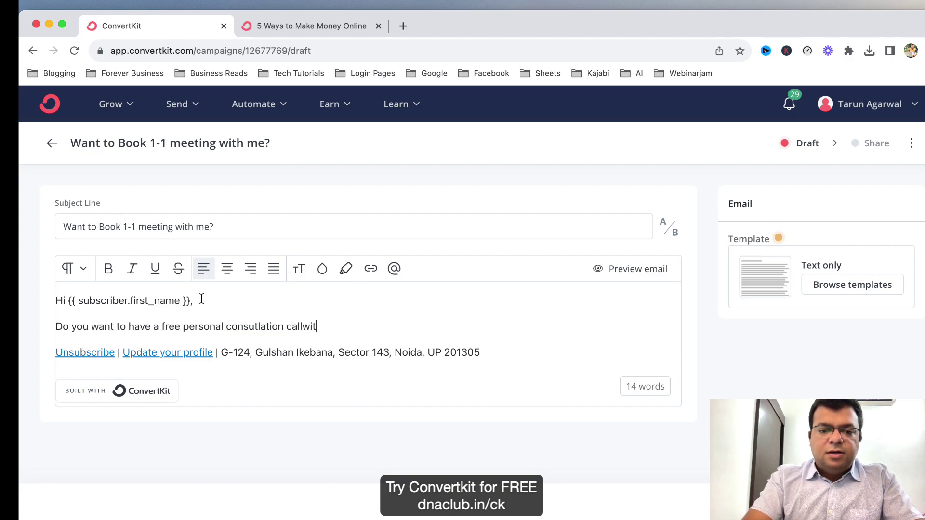
pyautogui.press('BackSpace')
pyautogui.press('BackSpace')
pyautogui.press('BackSpace')
pyautogui.write('with me?')
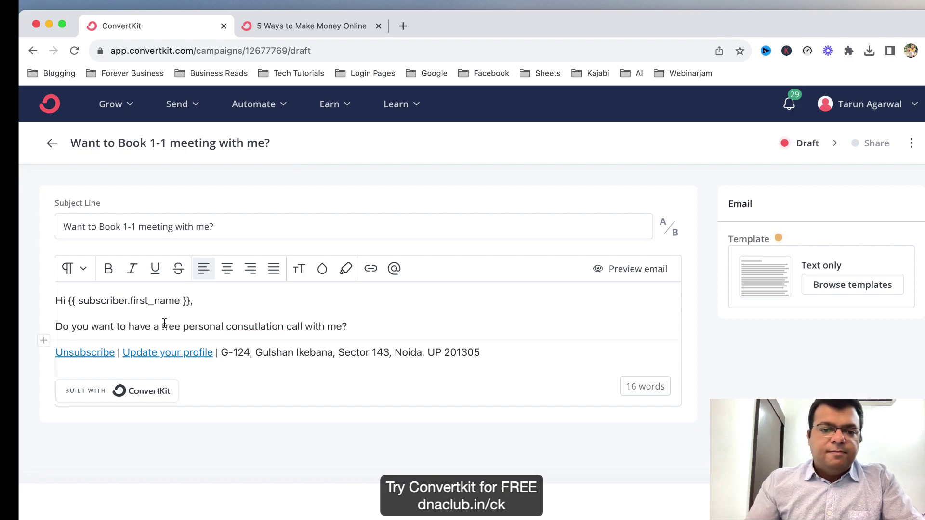
# Correct the spelling of "consultation" in the invitation and add "Click on button below" with empty lines under it.
pyautogui.press('BackSpace')
pyautogui.press('BackSpace')
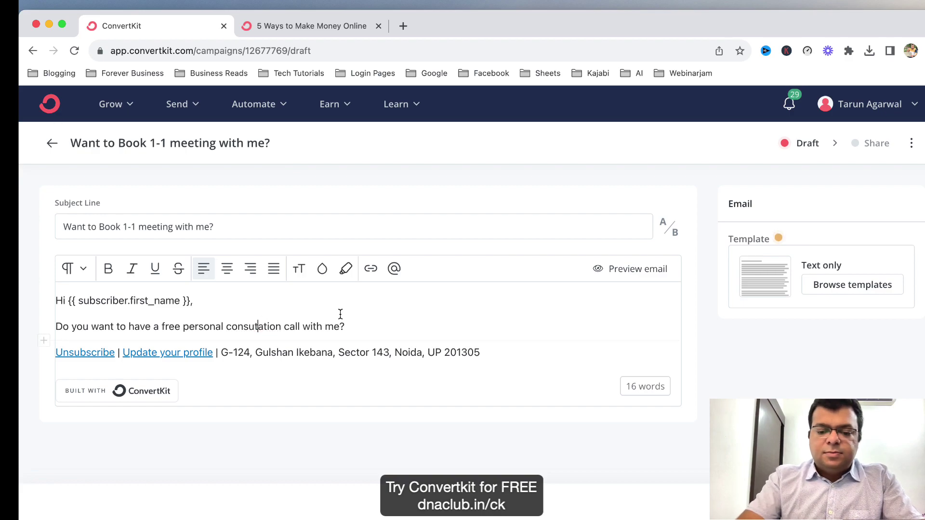
pyautogui.write('l with me? C')
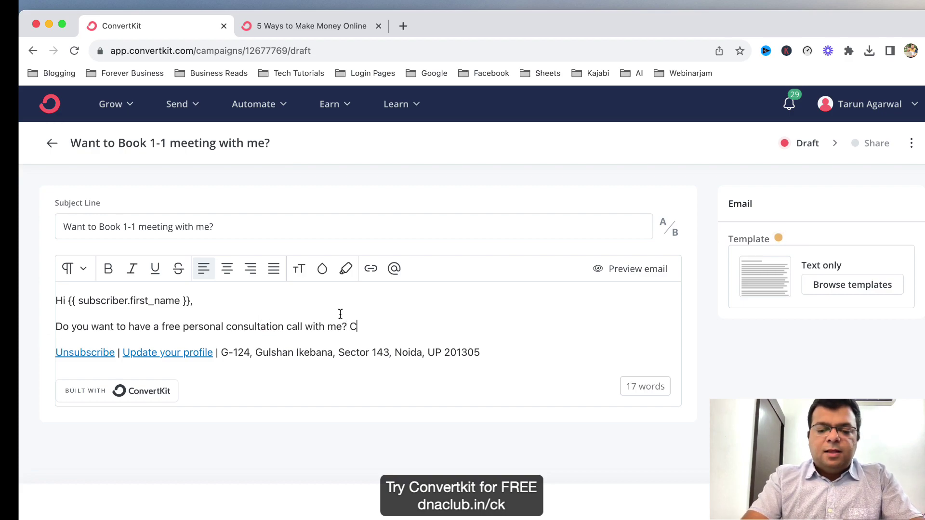
pyautogui.write('lick on button below')
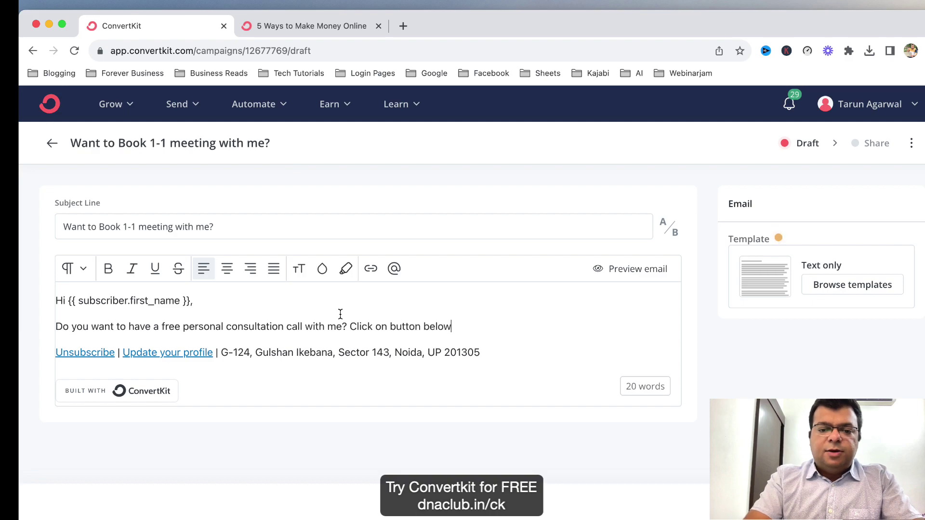
pyautogui.press('Return')
pyautogui.press('Return')
pyautogui.press('BackSpace')
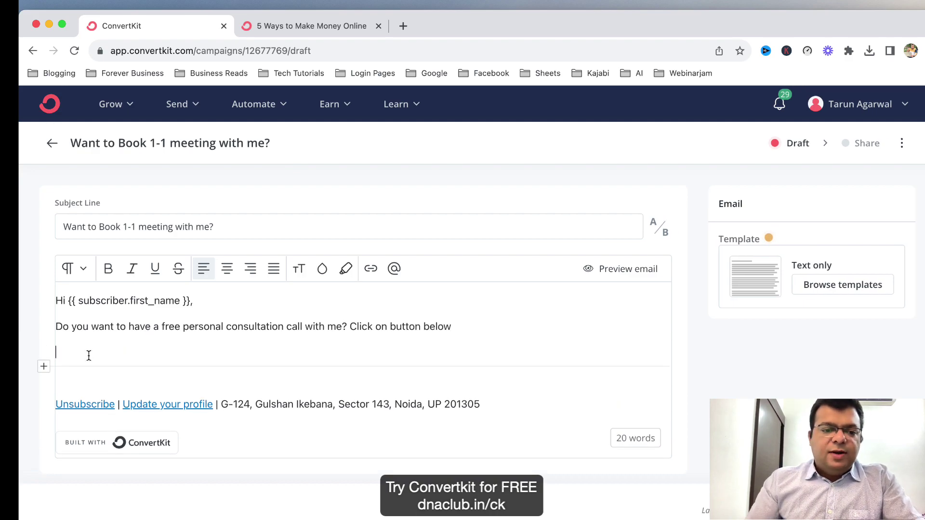
# Insert a button below the invitation text and label it "CLICK HERE".
pyautogui.click(44, 367)
pyautogui.scroll(-5, 238, 423)
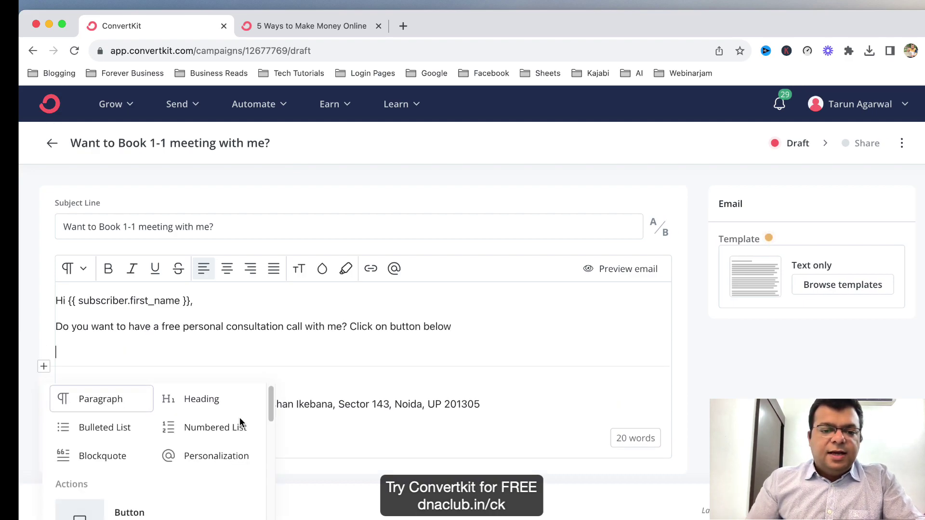
pyautogui.scroll(1, 145, 426)
pyautogui.click(145, 426)
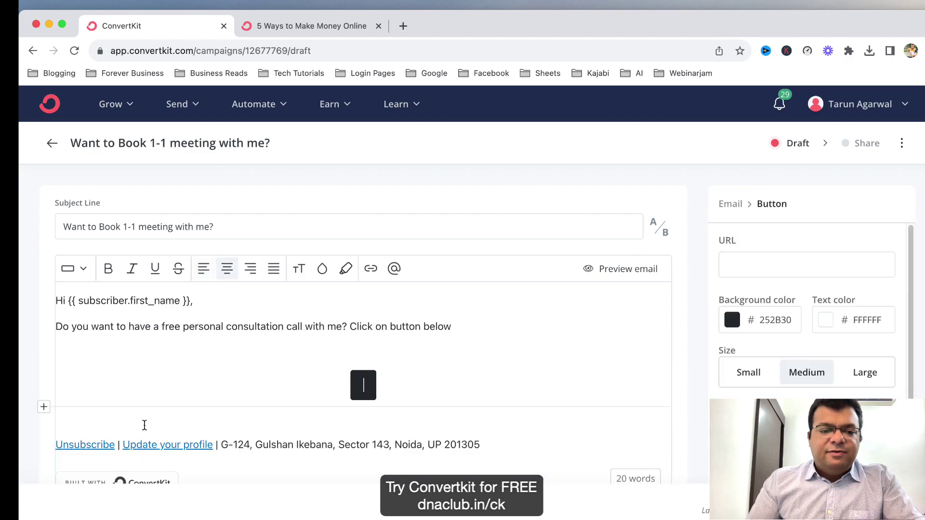
pyautogui.click(373, 386)
pyautogui.write('CLICK HE')
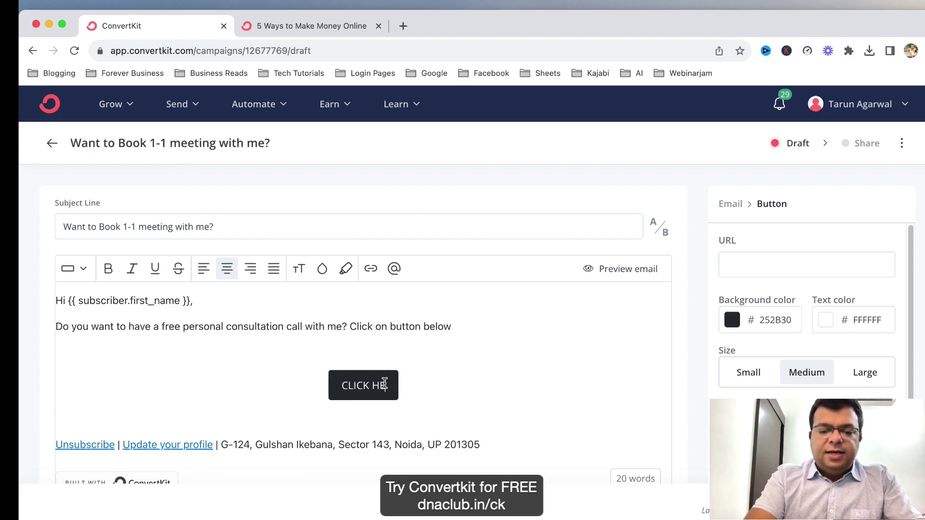
pyautogui.write('RE')
pyautogui.click(459, 357)
pyautogui.click(384, 388)
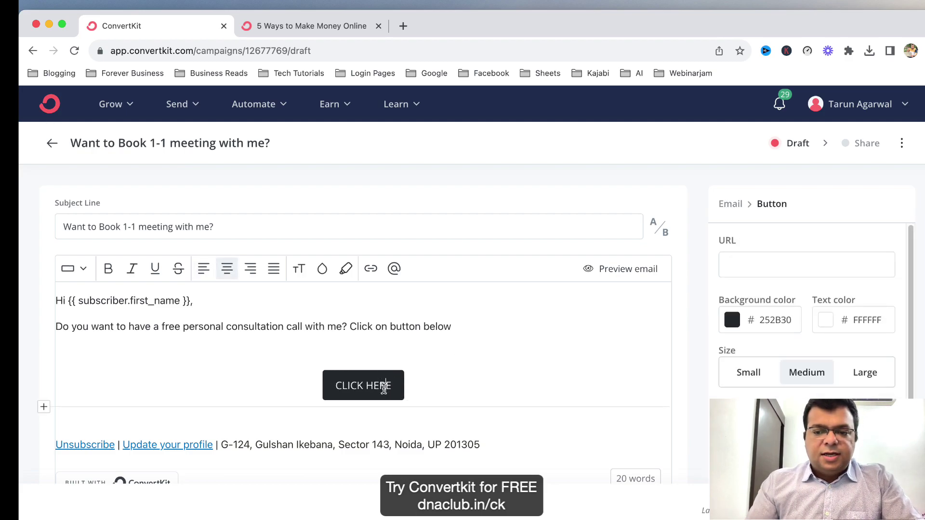
# Align the CLICK HERE button to the left and look through its corner, width and margin settings.
pyautogui.scroll(-2, 825, 289)
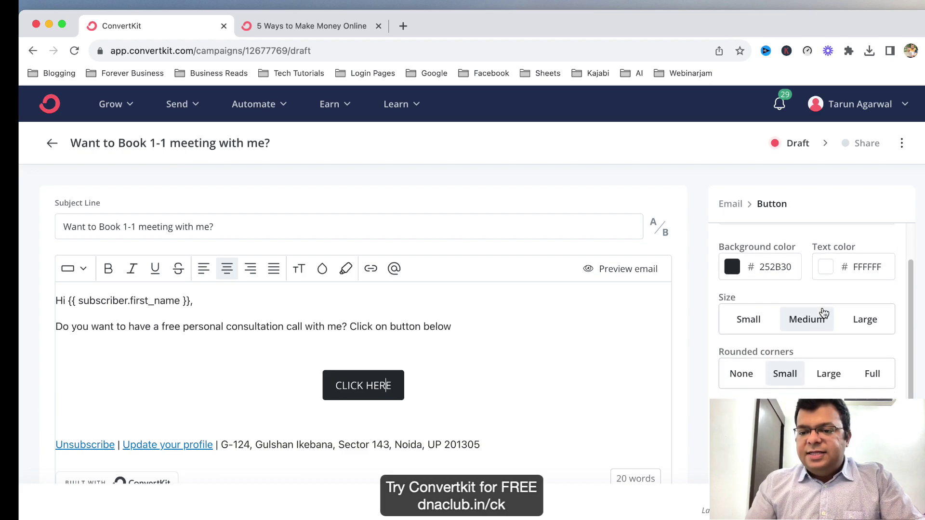
pyautogui.scroll(-3, 824, 313)
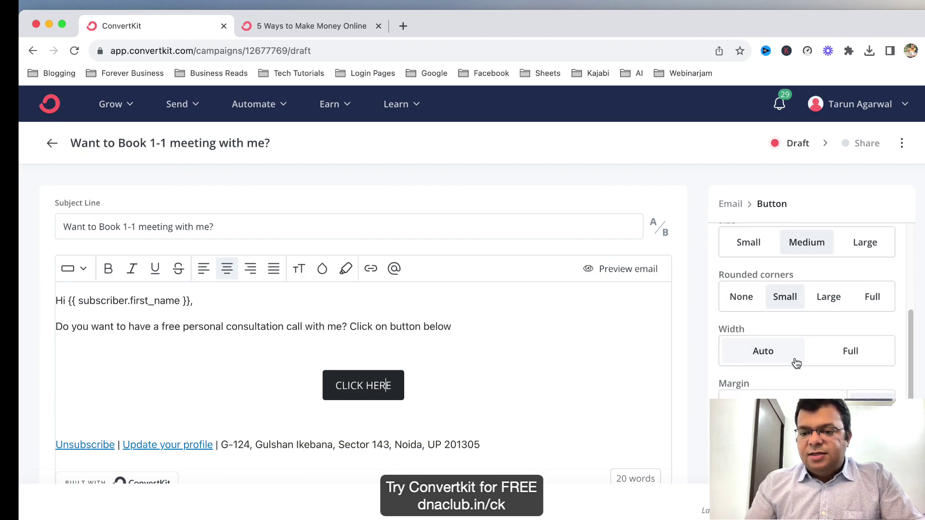
pyautogui.scroll(-2, 797, 363)
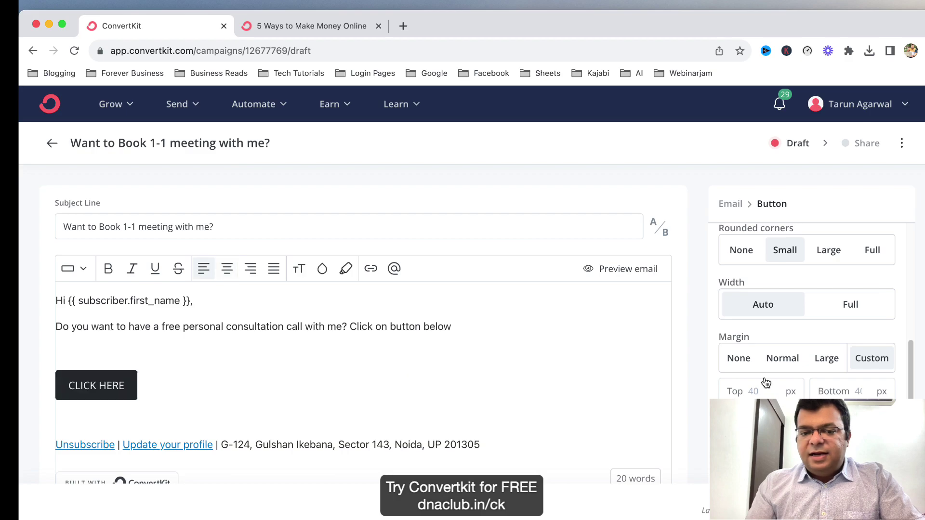
pyautogui.scroll(3, 771, 318)
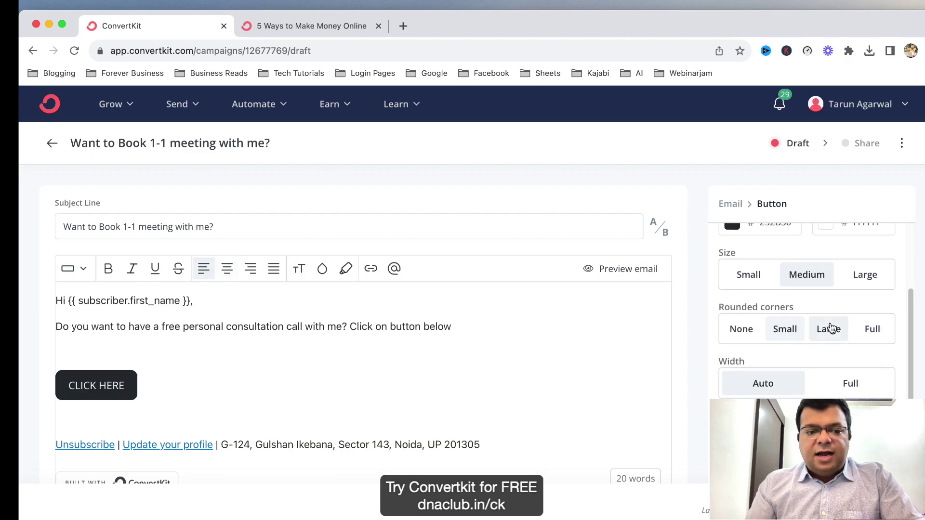
# Try the Large and Small sizes on the CLICK HERE button and set it back to Medium.
pyautogui.scroll(1, 786, 328)
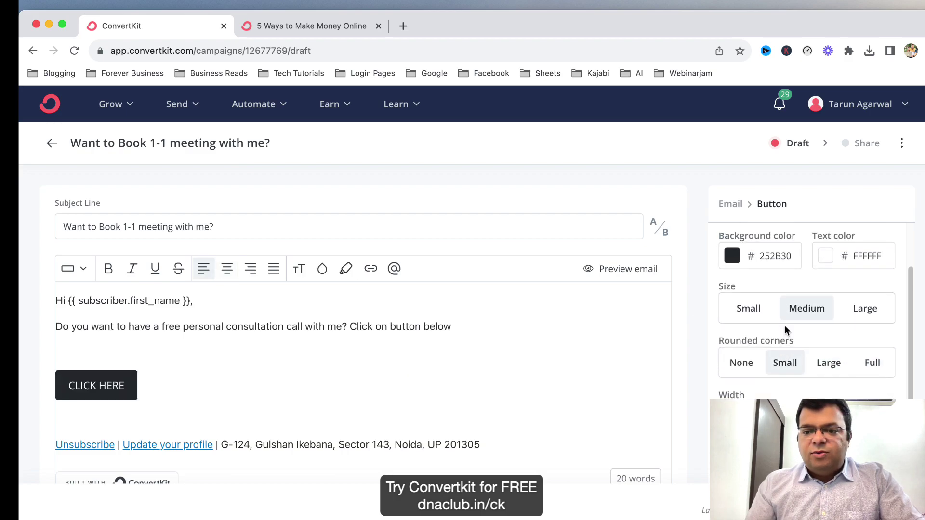
pyautogui.click(854, 320)
pyautogui.click(807, 313)
pyautogui.click(744, 314)
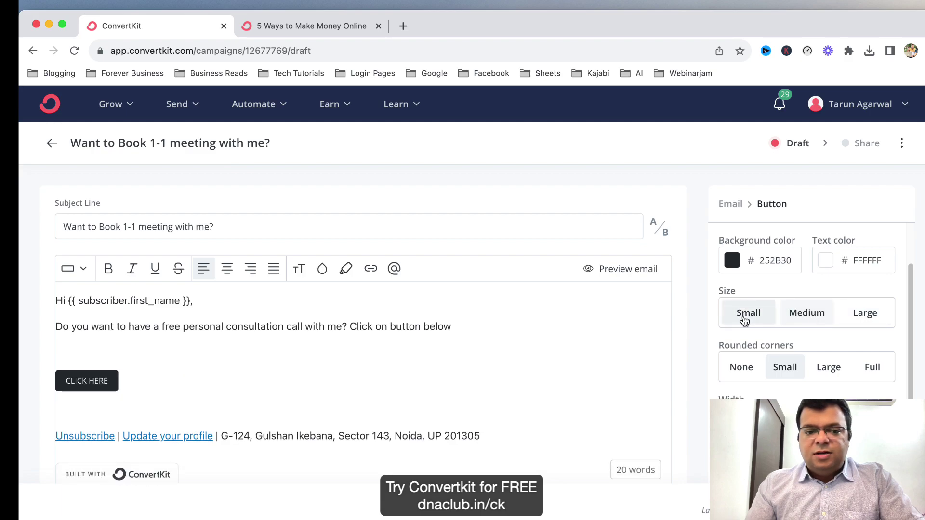
pyautogui.click(803, 314)
pyautogui.scroll(2, 819, 338)
pyautogui.scroll(-4, 834, 371)
pyautogui.scroll(4, 836, 375)
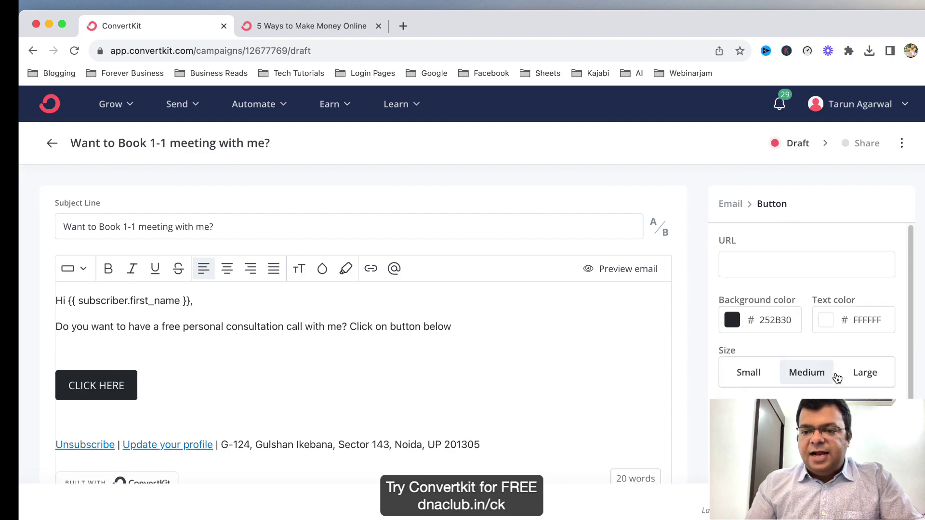
# Set the CLICK HERE button's background color to blue 104EF5 and remove the empty line above the button.
pyautogui.scroll(-1, 837, 379)
pyautogui.click(732, 299)
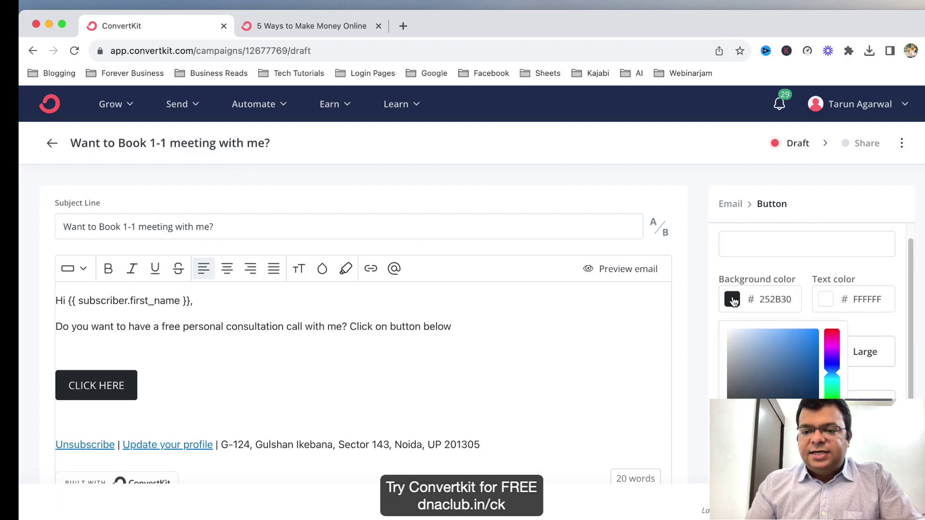
pyautogui.click(838, 373)
pyautogui.moveTo(812, 340); pyautogui.dragTo(813, 333)
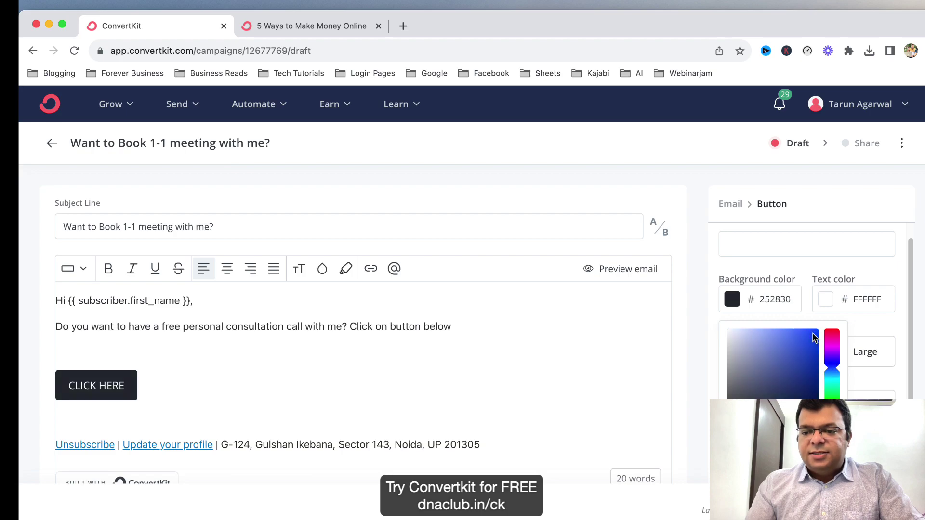
pyautogui.click(108, 362)
pyautogui.press('BackSpace')
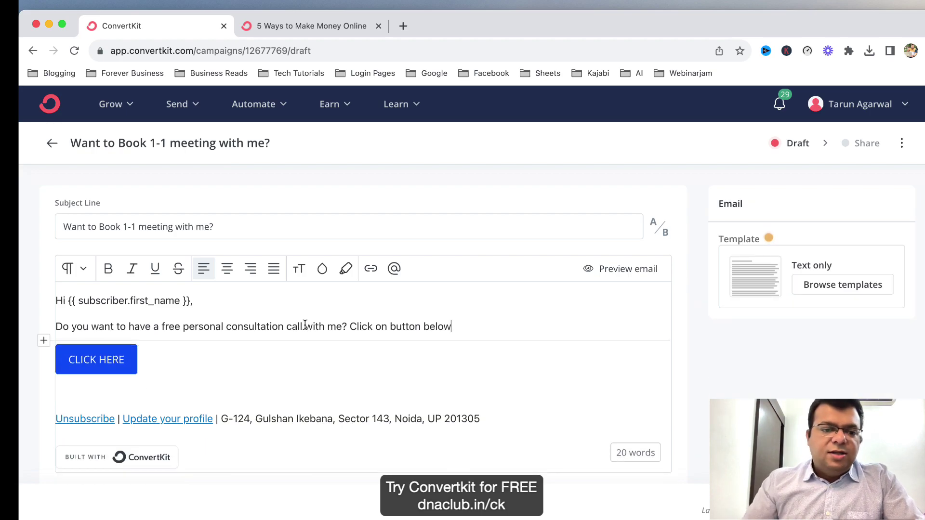
pyautogui.click(121, 367)
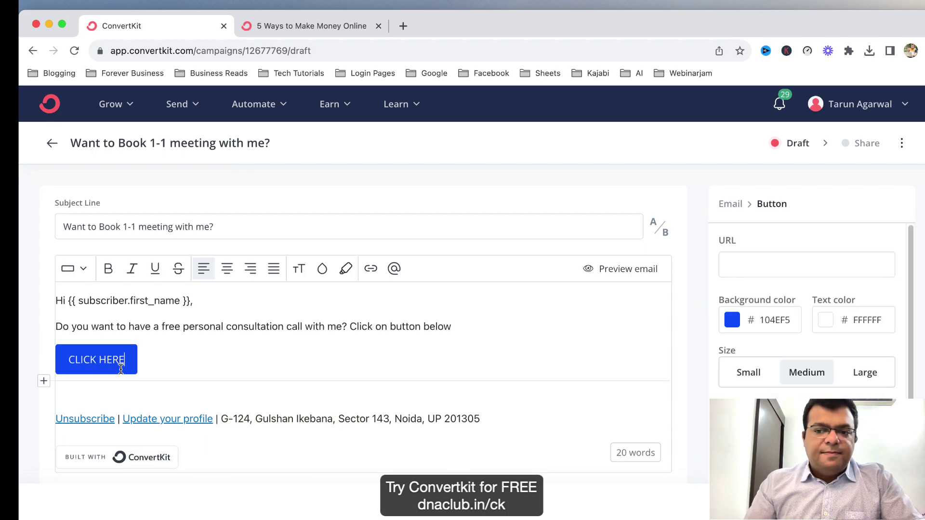
pyautogui.click(766, 268)
pyautogui.write('www.')
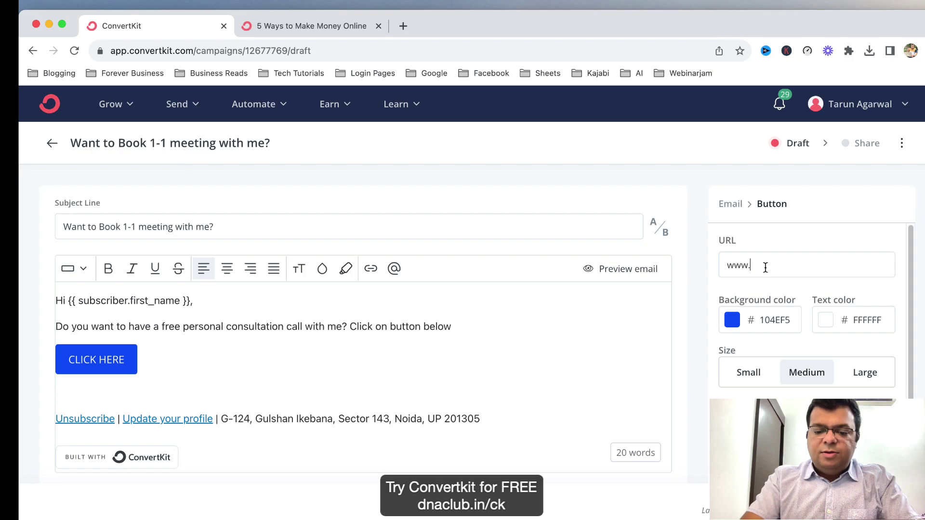
pyautogui.write('dnaclub.in./')
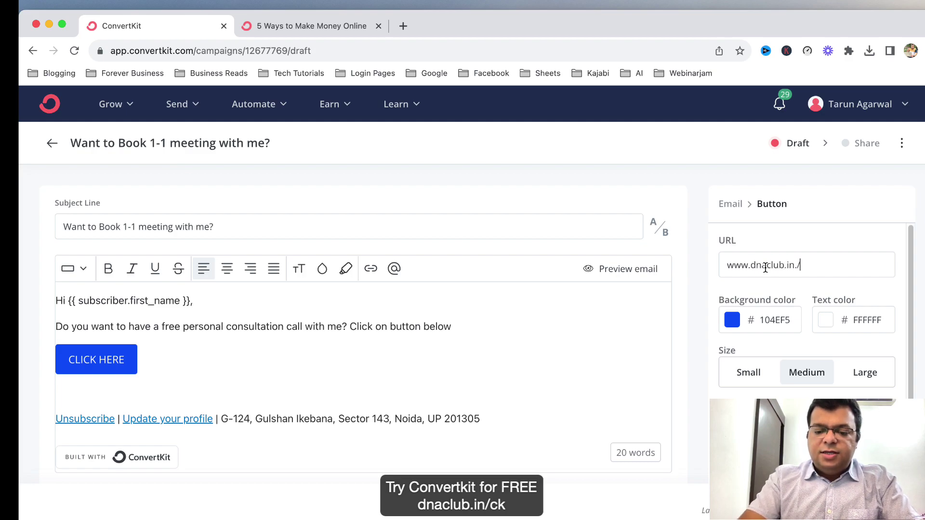
pyautogui.press('BackSpace')
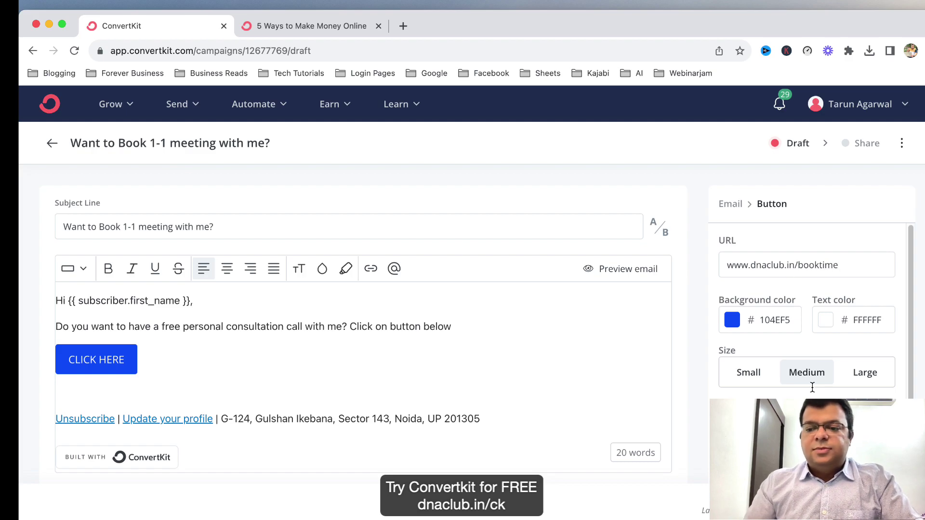
pyautogui.click(134, 363)
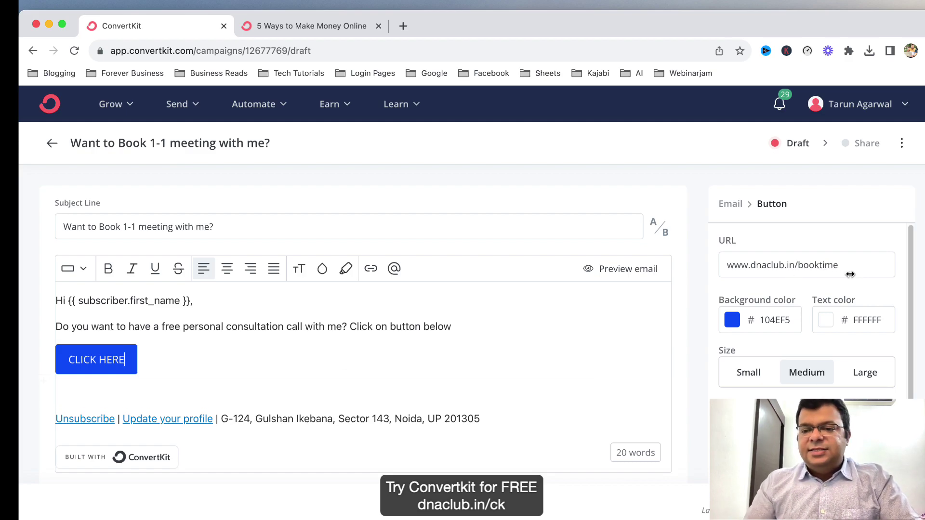
pyautogui.moveTo(851, 275); pyautogui.dragTo(671, 264)
pyautogui.click(247, 336)
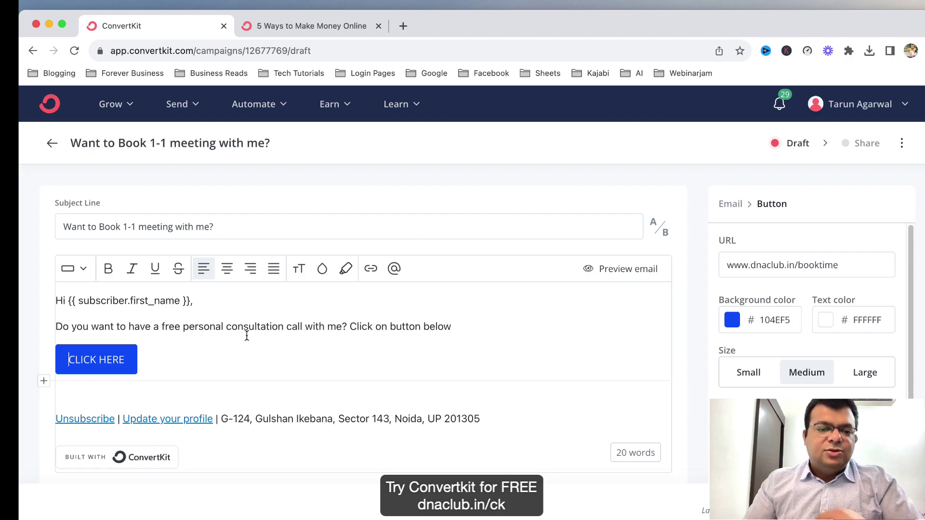
pyautogui.moveTo(100, 227); pyautogui.dragTo(162, 276)
pyautogui.moveTo(56, 327); pyautogui.dragTo(171, 364)
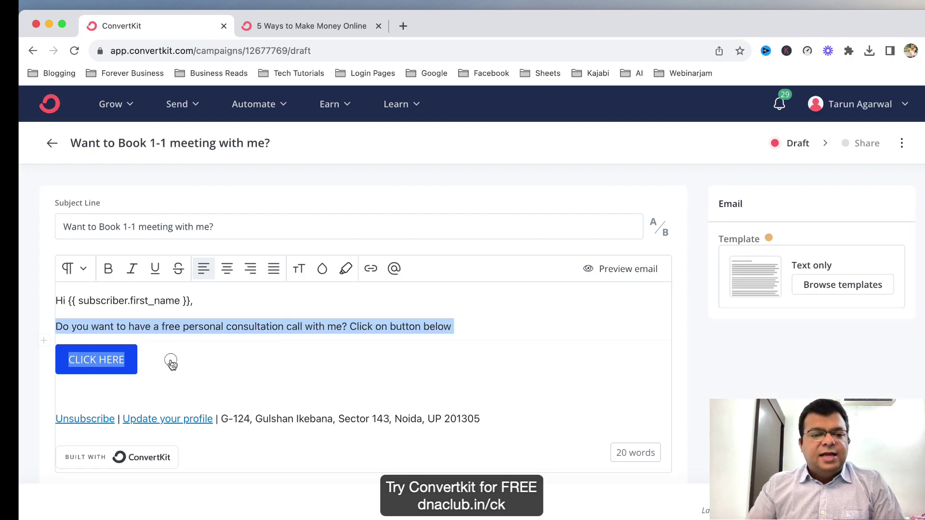
pyautogui.click(380, 356)
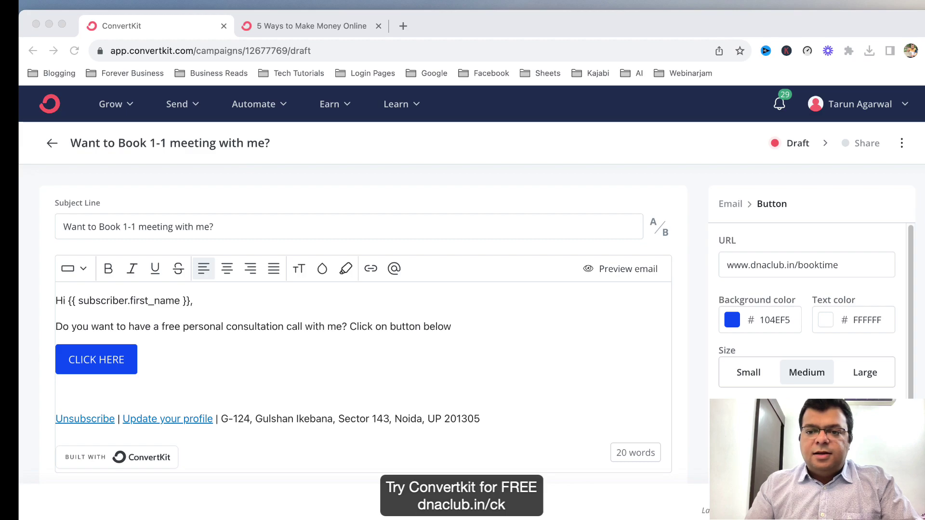
pyautogui.press('super+Tab')
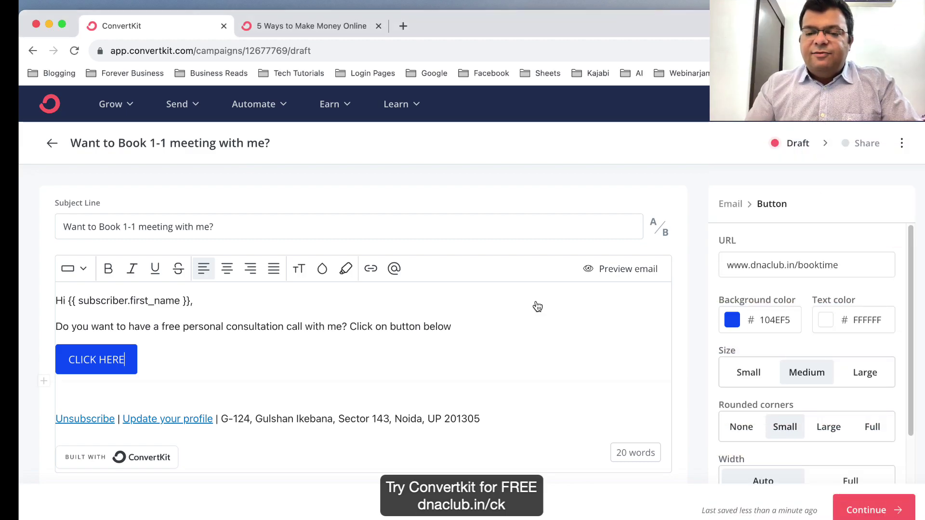
# Continue to the broadcast's sharing stage and review the sender address, recipient filter and send time settings.
pyautogui.click(868, 512)
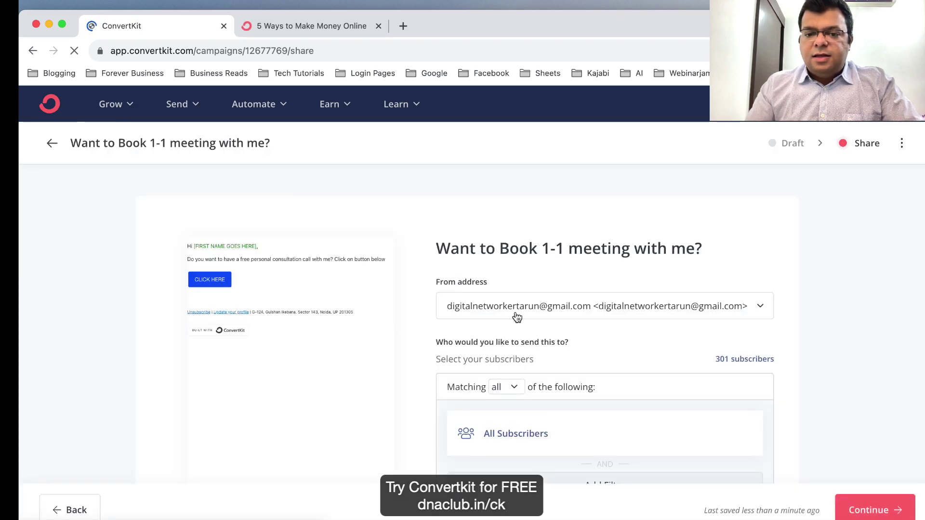
pyautogui.scroll(-7, 612, 361)
pyautogui.scroll(6, 612, 364)
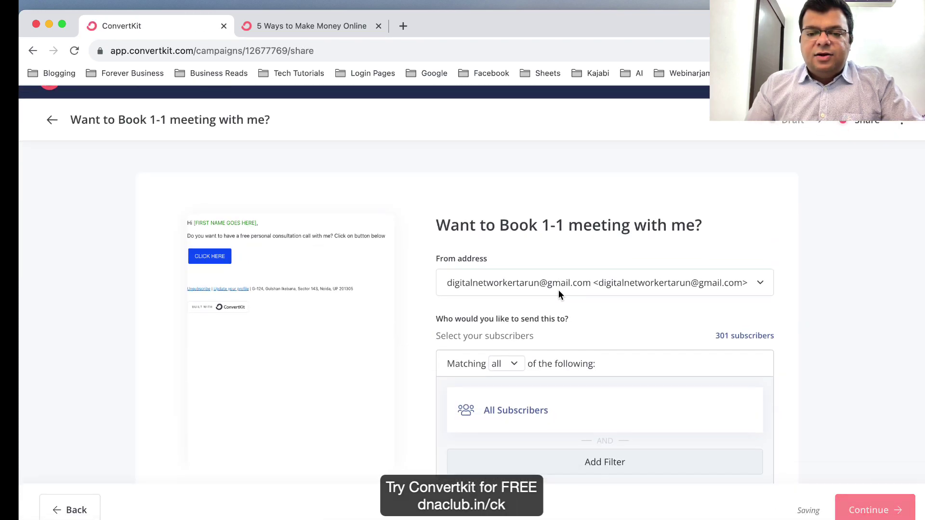
pyautogui.scroll(-4, 556, 284)
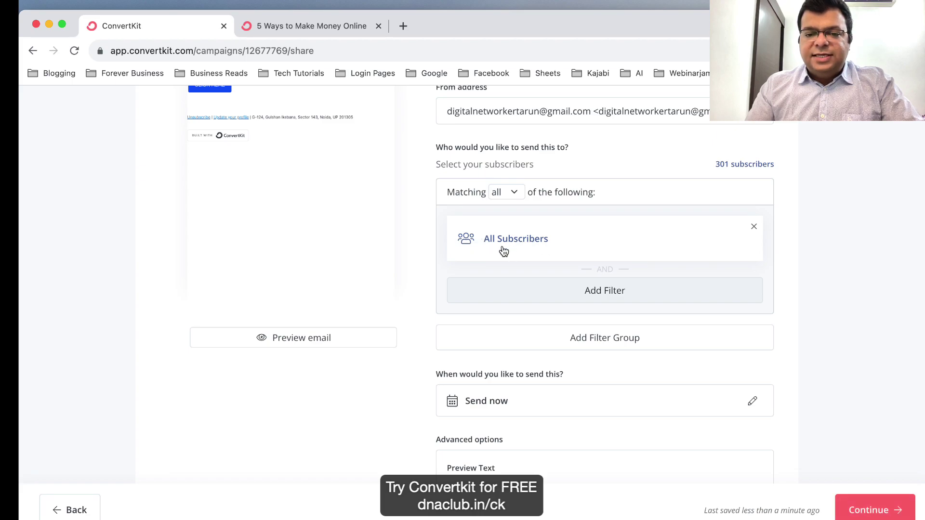
pyautogui.scroll(-5, 504, 251)
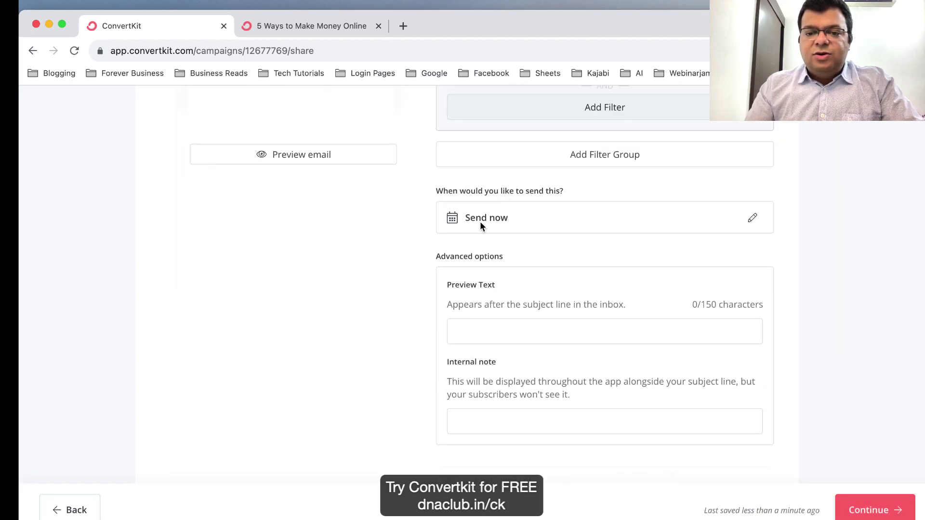
# Schedule the broadcast for September 5, 2023 and look over the remaining advanced options.
pyautogui.click(754, 220)
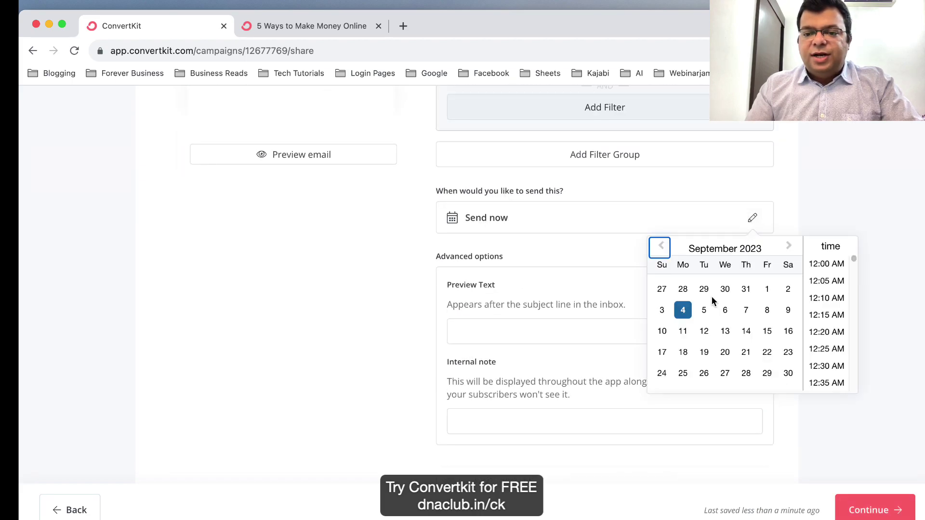
pyautogui.click(704, 311)
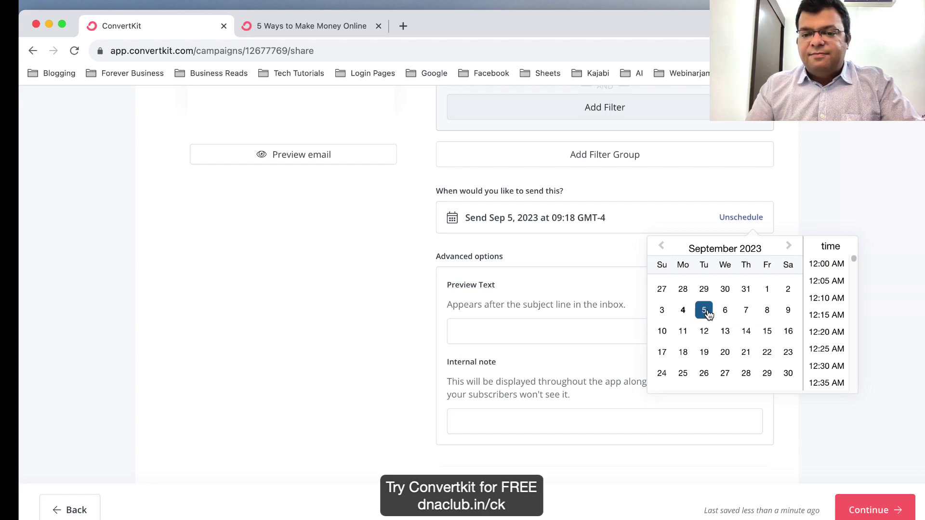
pyautogui.click(580, 219)
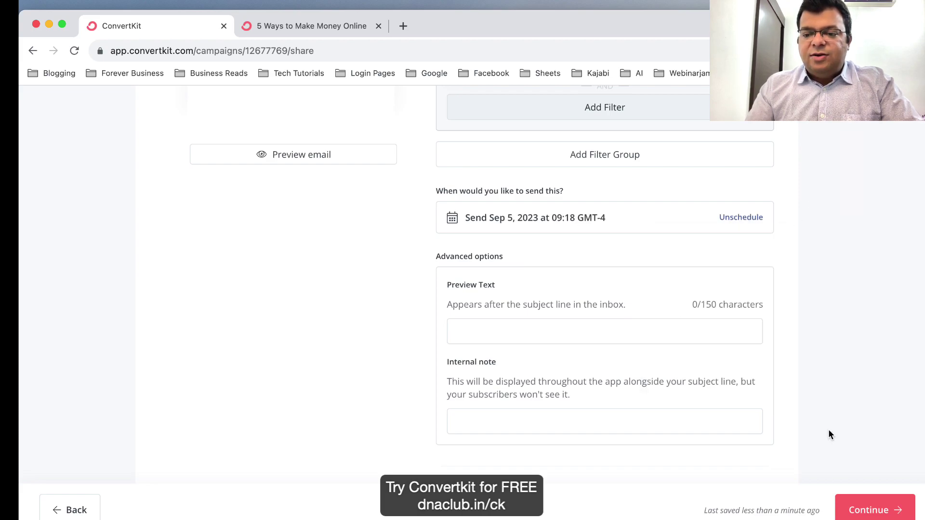
pyautogui.scroll(-2, 829, 433)
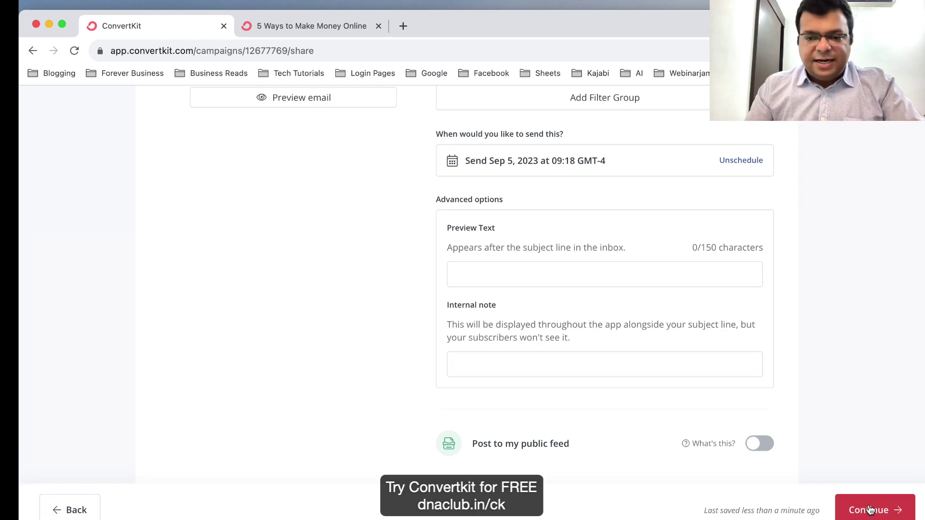
pyautogui.scroll(10, 864, 347)
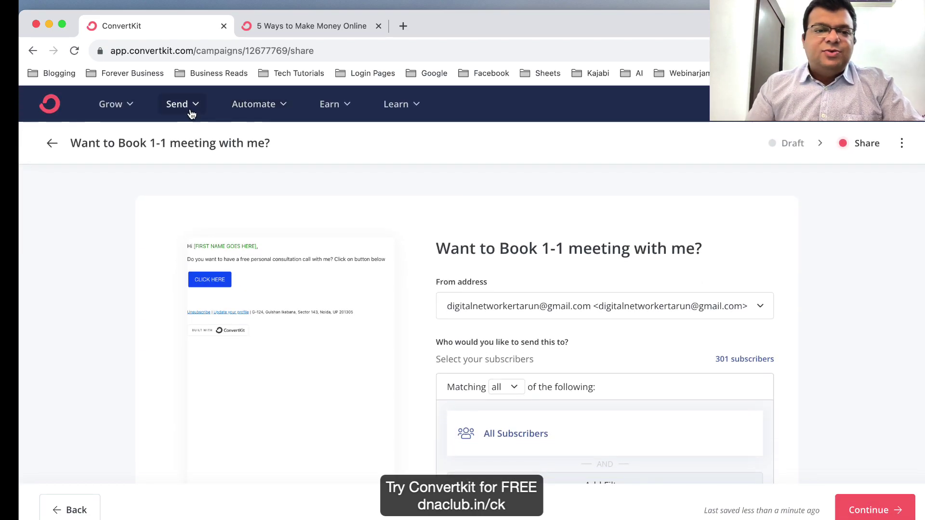
pyautogui.click(191, 114)
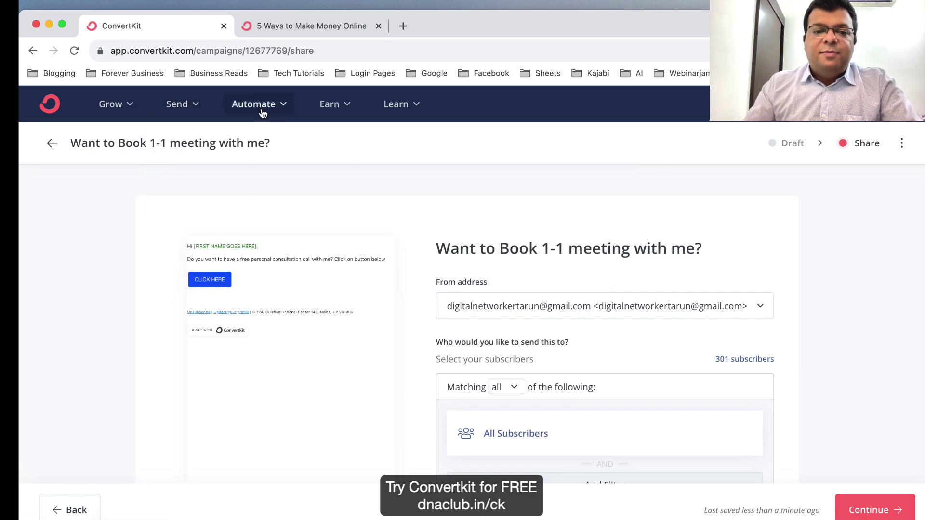
pyautogui.moveTo(263, 112)
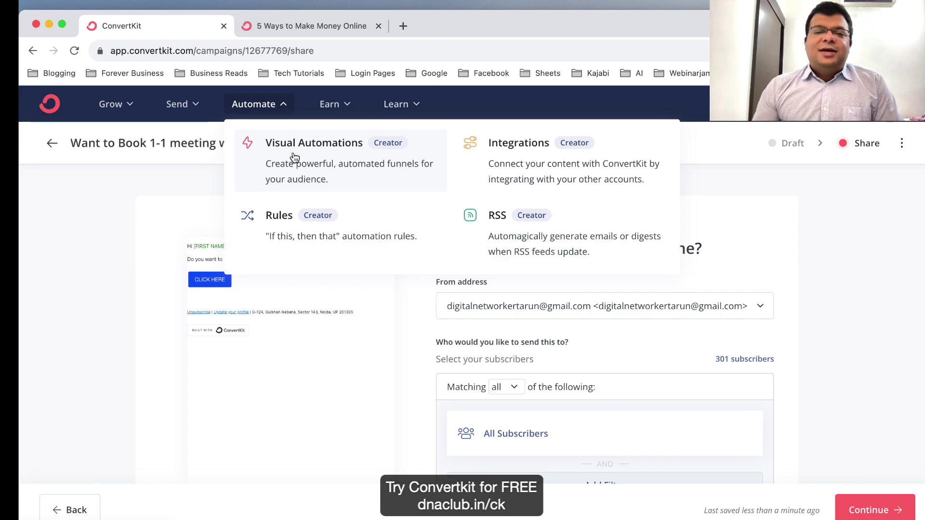
pyautogui.click(123, 105)
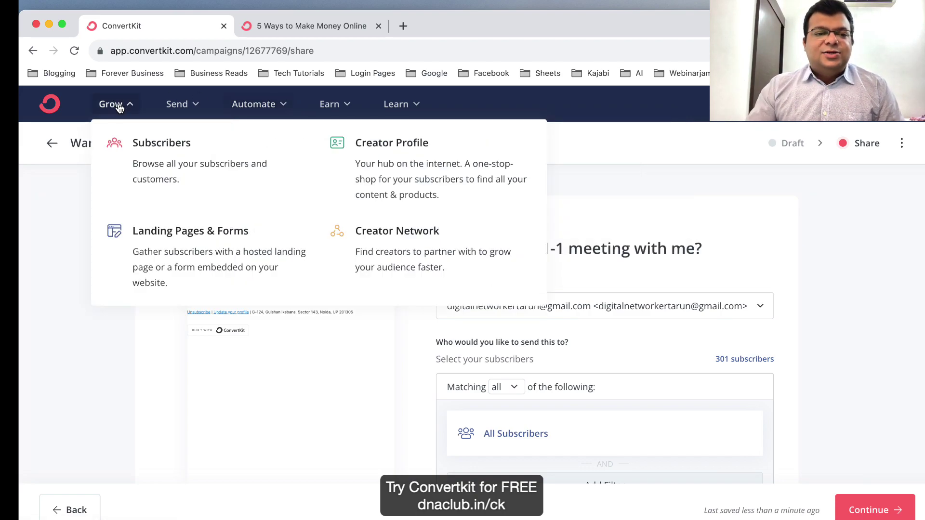
pyautogui.click(830, 228)
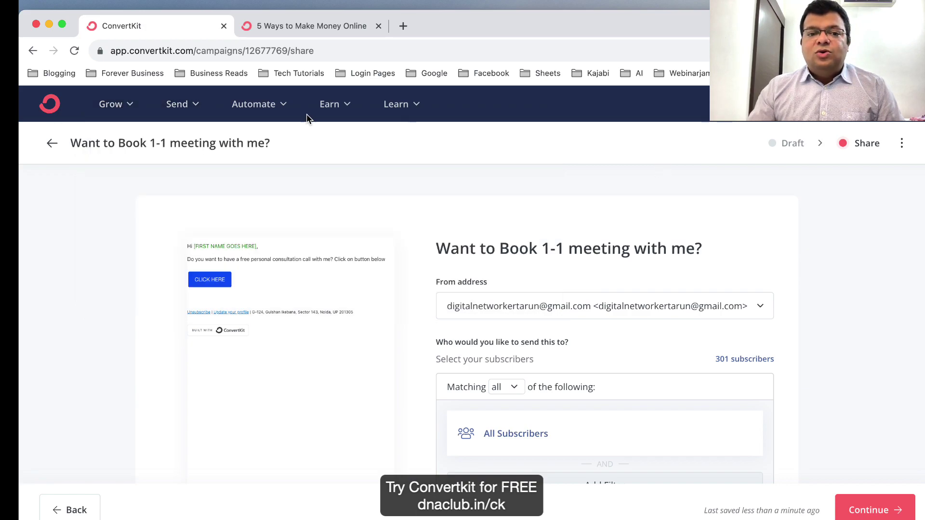
pyautogui.click(254, 105)
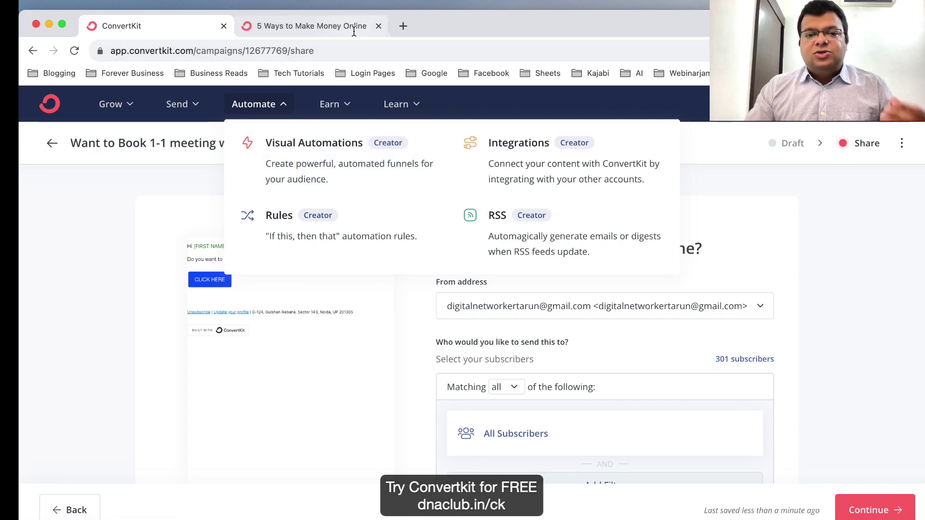
# Open dnaclub.in/ck in a new browser tab to show the ConvertKit sign-up site.
pyautogui.click(403, 27)
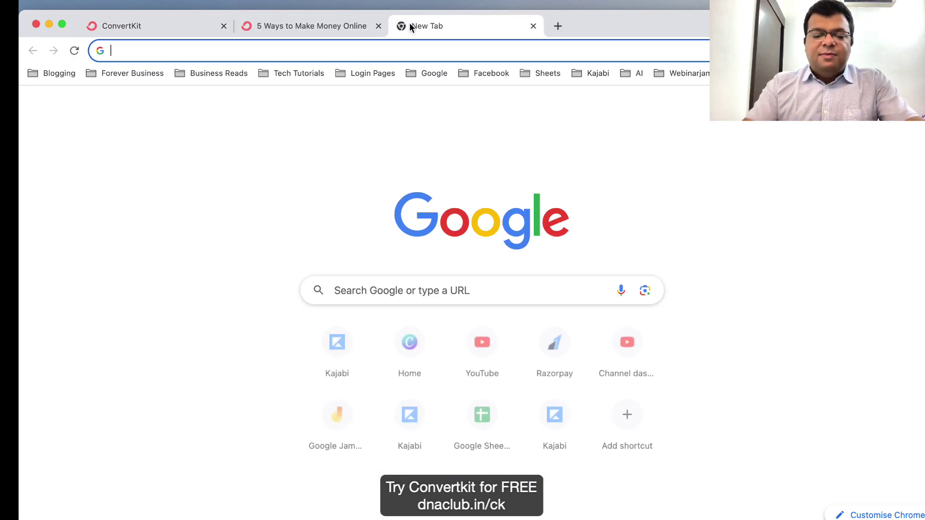
pyautogui.write('dn')
pyautogui.press('Right')
pyautogui.press('BackSpace')
pyautogui.press('BackSpace')
pyautogui.press('BackSpace')
pyautogui.press('BackSpace')
pyautogui.press('BackSpace')
pyautogui.press('BackSpace')
pyautogui.press('BackSpace')
pyautogui.press('BackSpace')
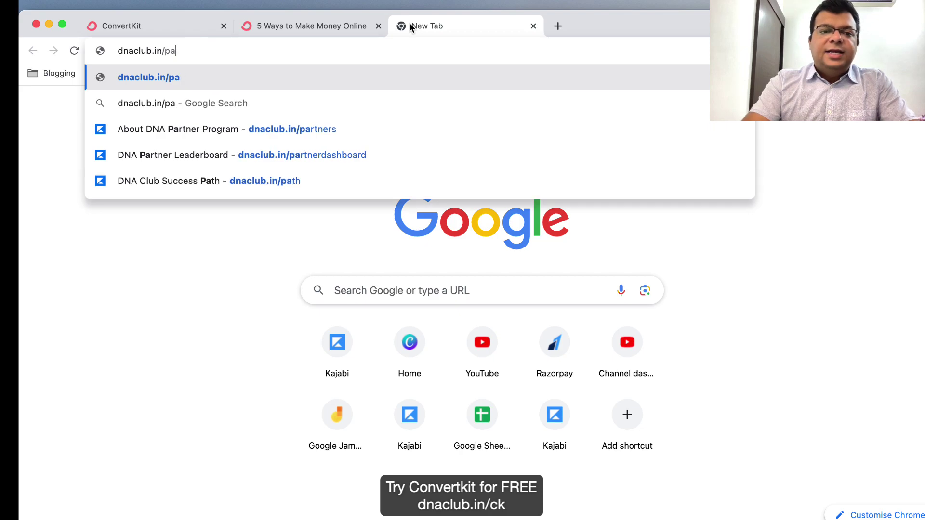
pyautogui.write('ck')
pyautogui.press('Return')
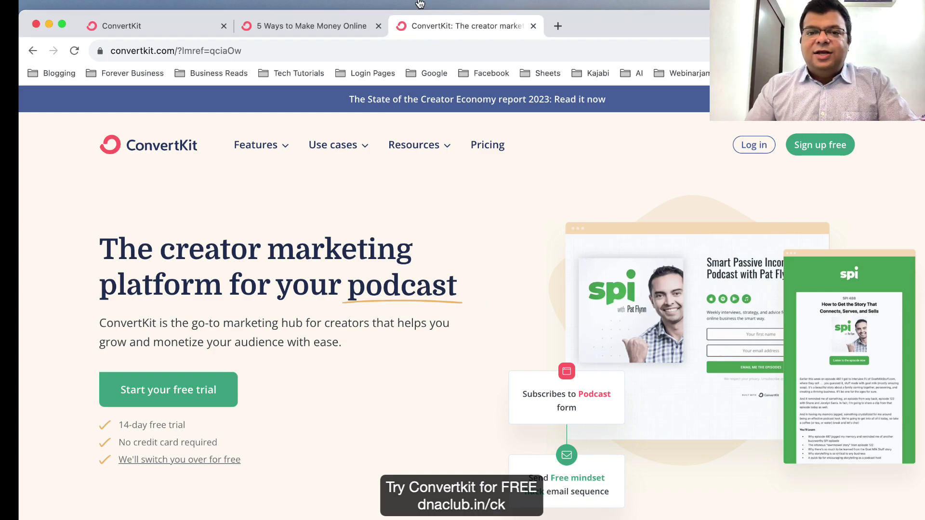
# Switch to the "network marketing tools" design in Canva and look through its Kajabi and ConvertKit tutorial pages.
pyautogui.click(371, 4)
pyautogui.click(463, 240)
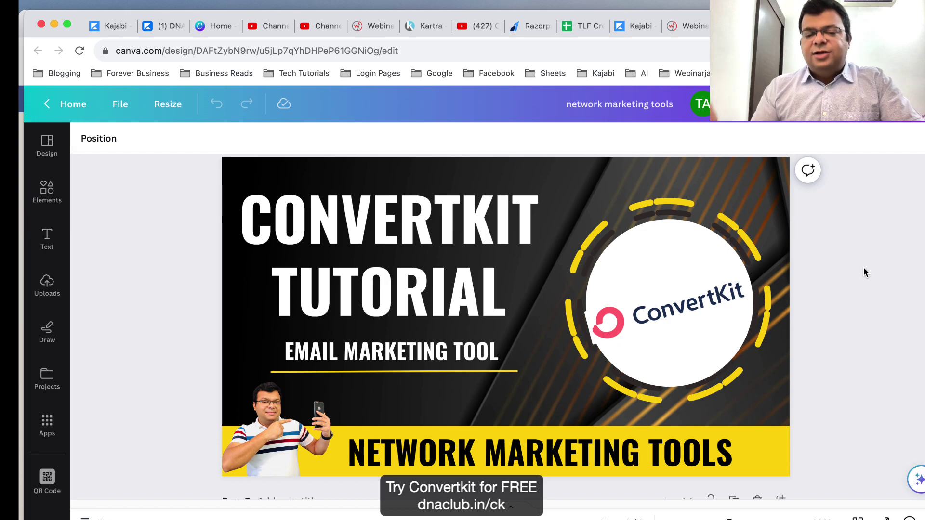
pyautogui.scroll(1, 880, 300)
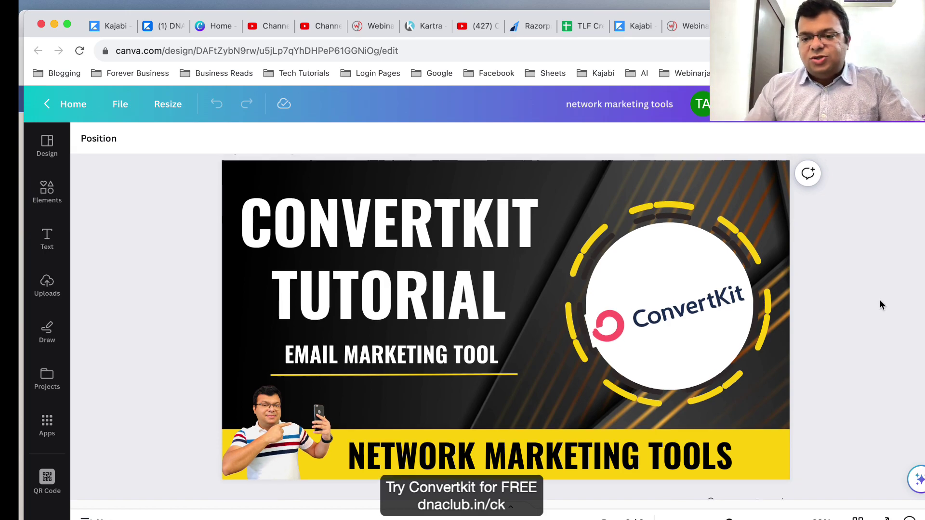
pyautogui.scroll(15, 880, 301)
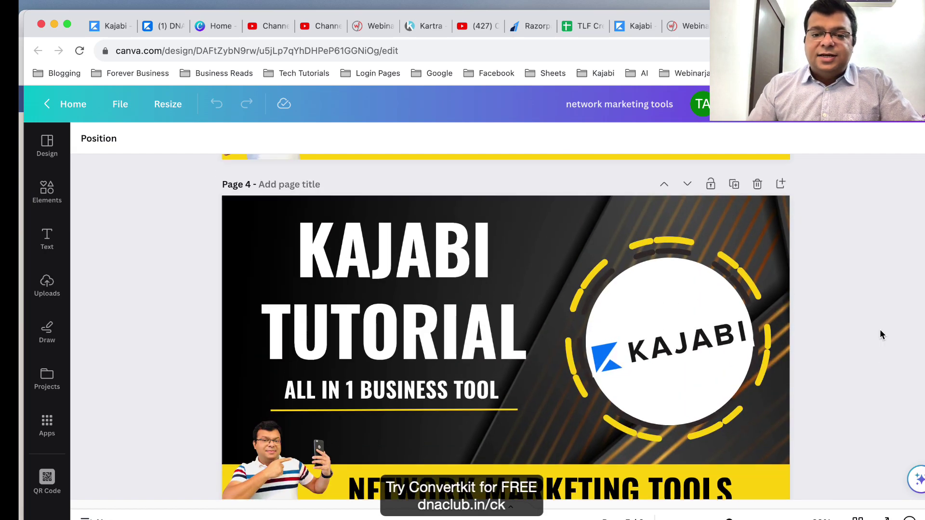
pyautogui.scroll(-15, 879, 335)
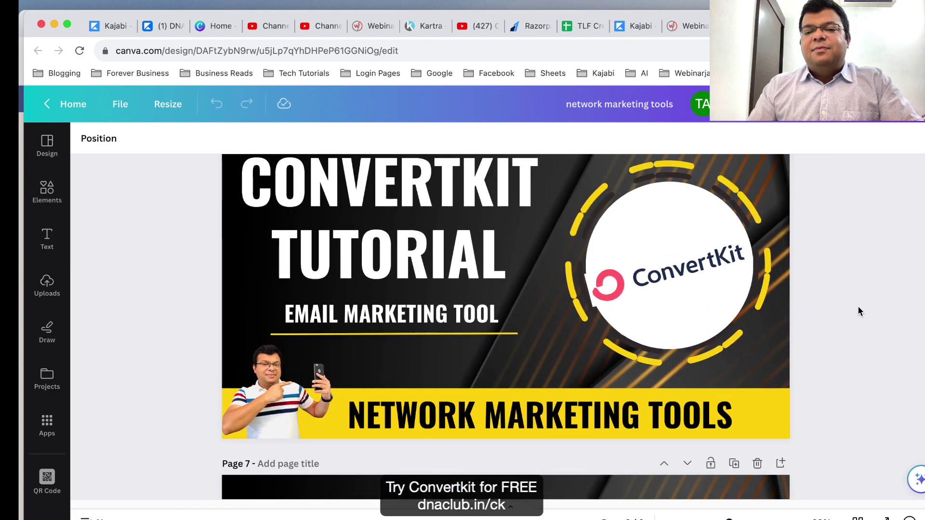
pyautogui.scroll(3, 859, 304)
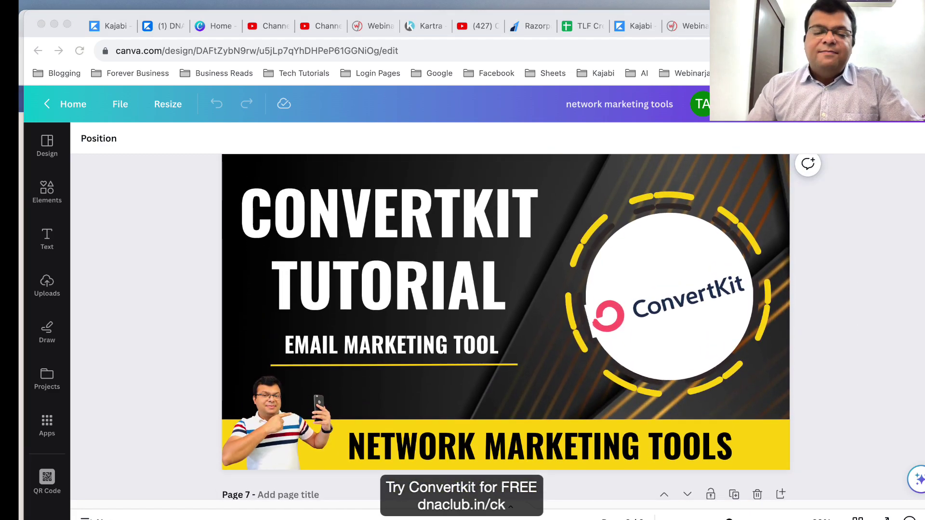